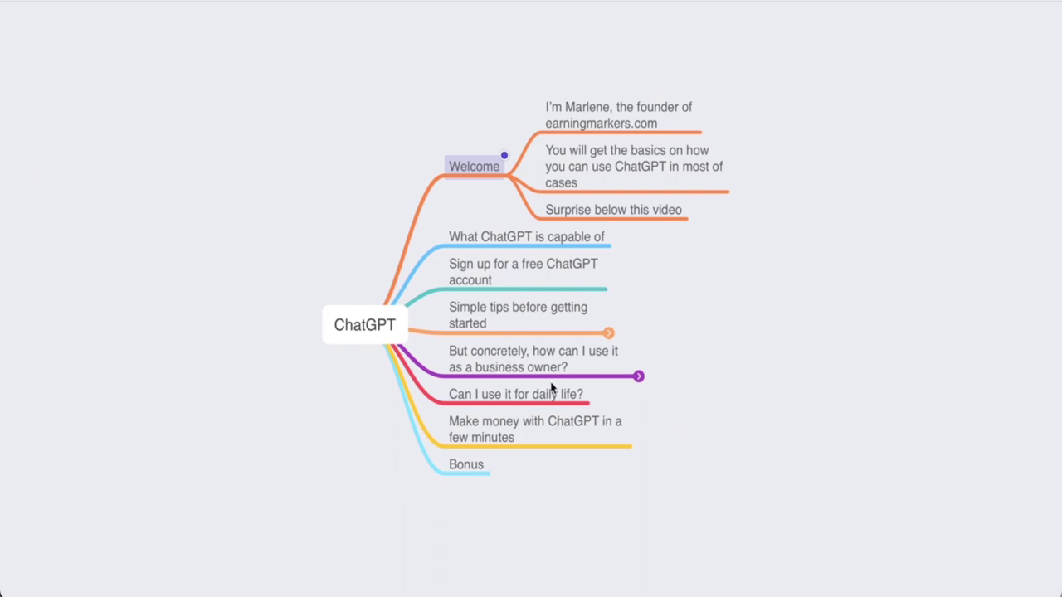
Expand the "What ChatGPT is capable of" branch of the mind map to show its subtopics
mouse_move(523, 177)
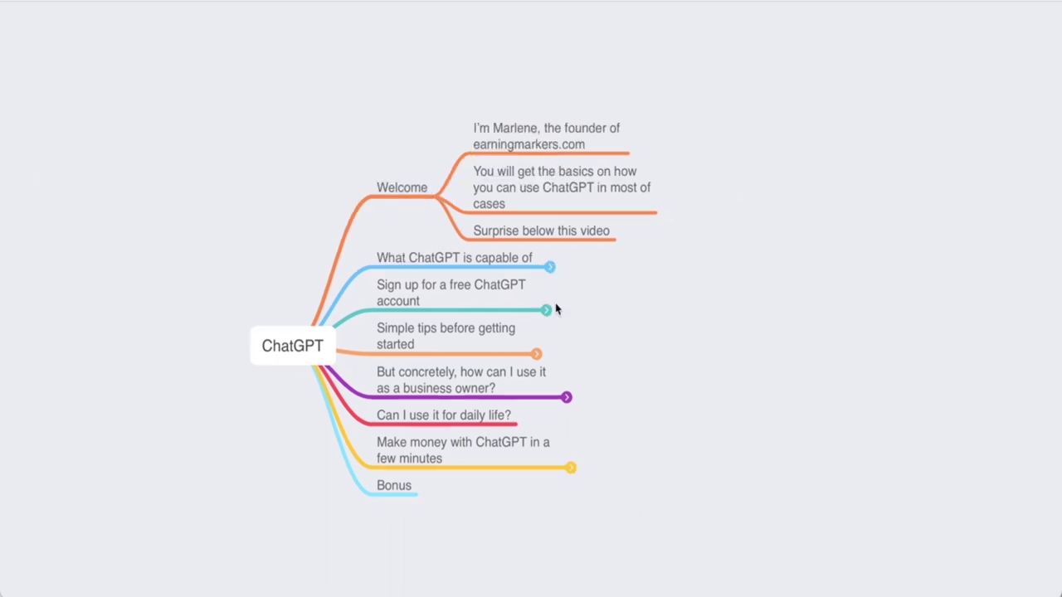
click(551, 268)
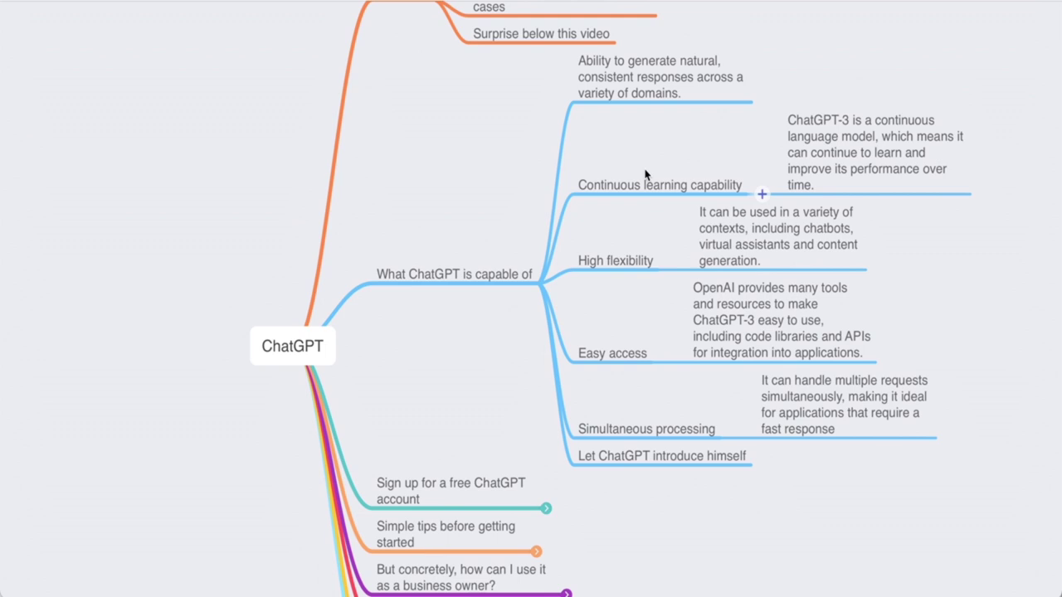
scroll(700, 179, right, 3)
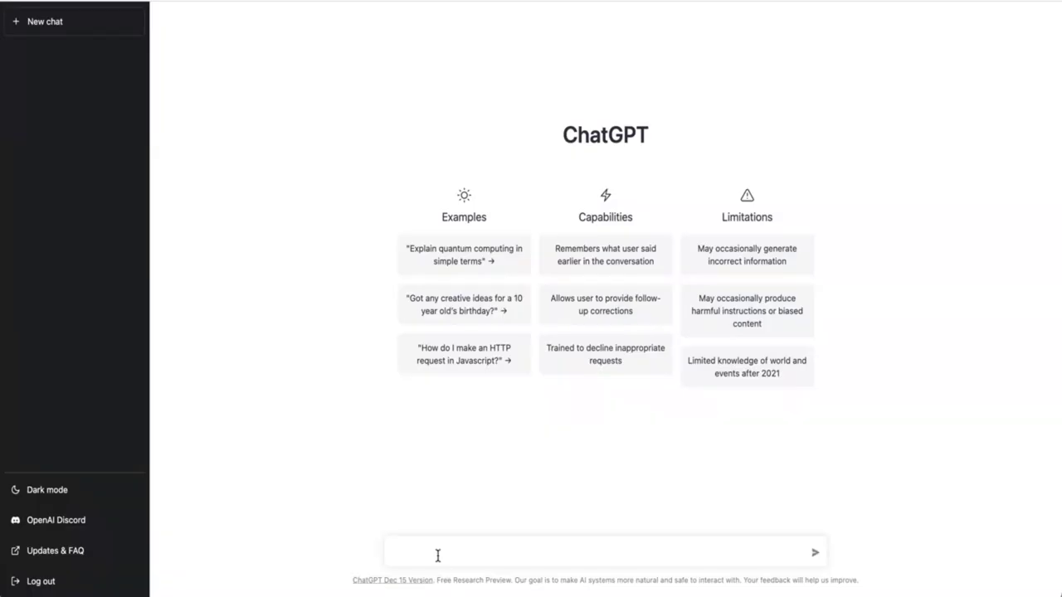
Switch to ChatGPT and send the prompt "Hello, who are you ? And what can you do for me?"
click(438, 556)
text(Hello, who are you ? And what can you do for)
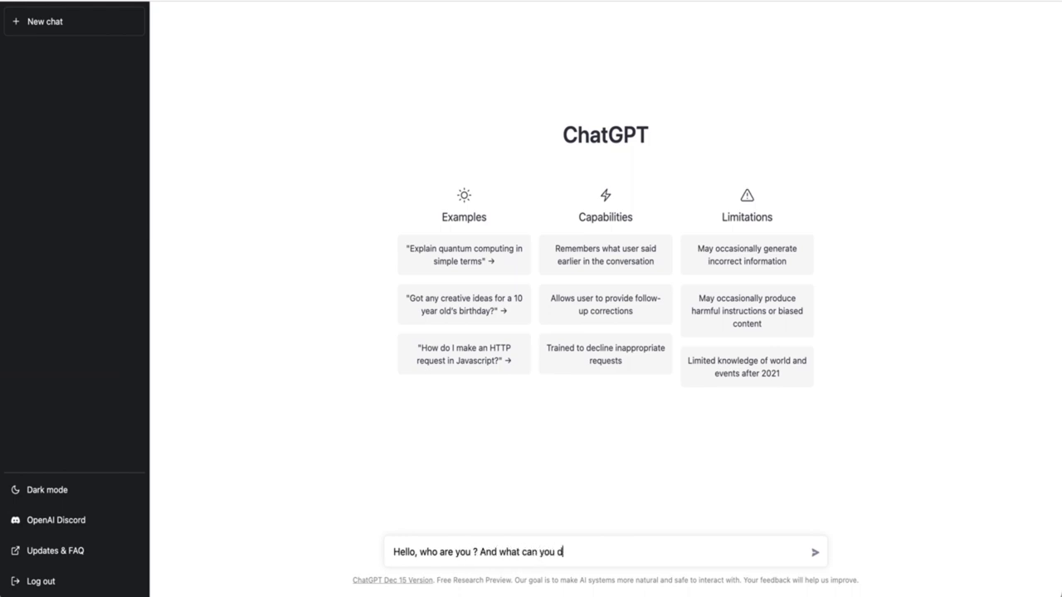
text( me?)
key(Return)
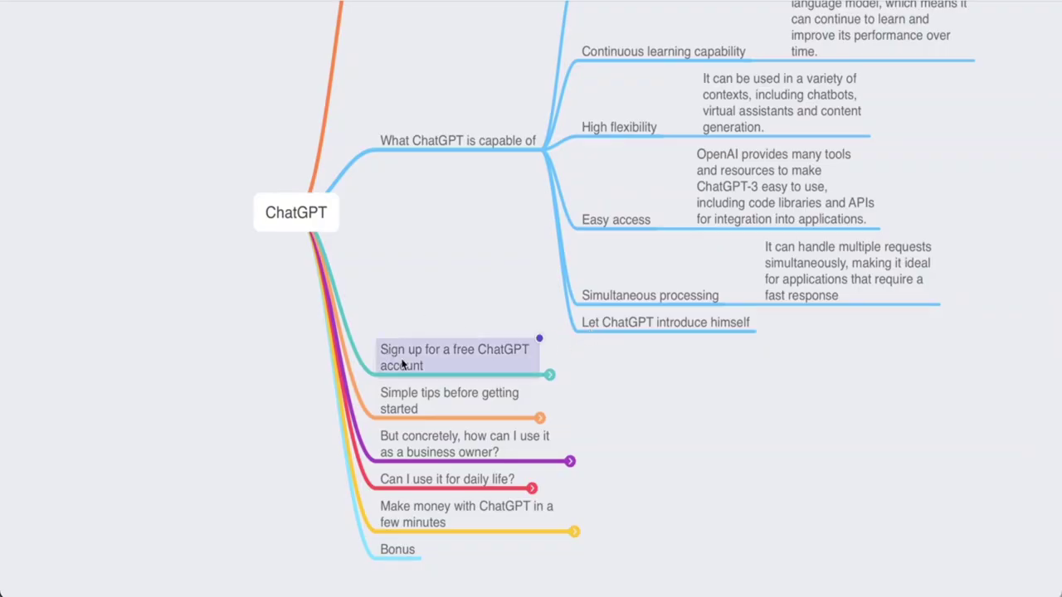
Switch to the mind map and expand the "Sign up for a free ChatGPT account" branch
click(549, 374)
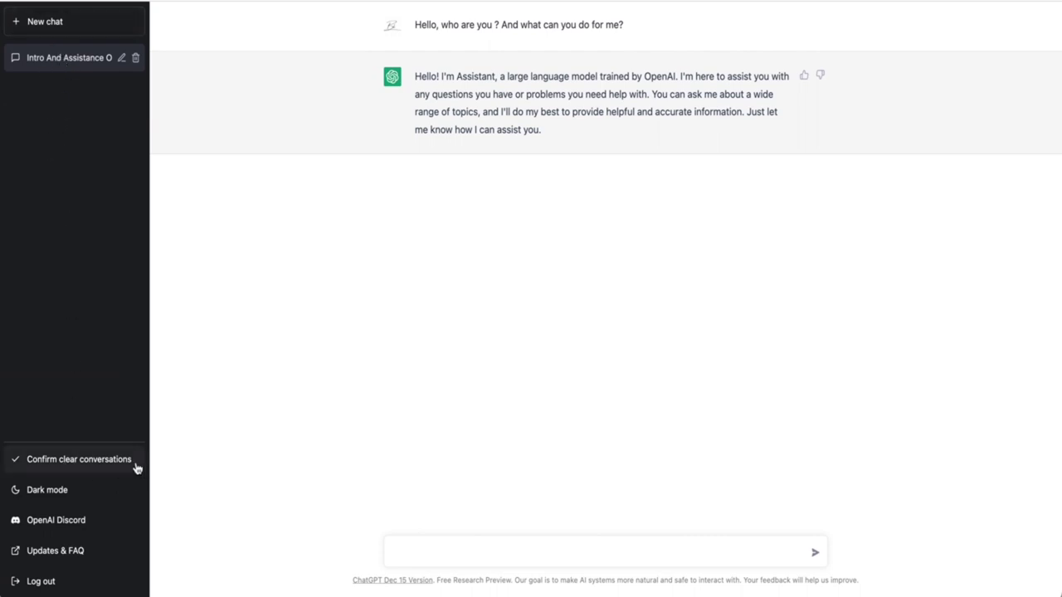
Switch to ChatGPT, try its dark mode and return the interface to light mode
click(96, 491)
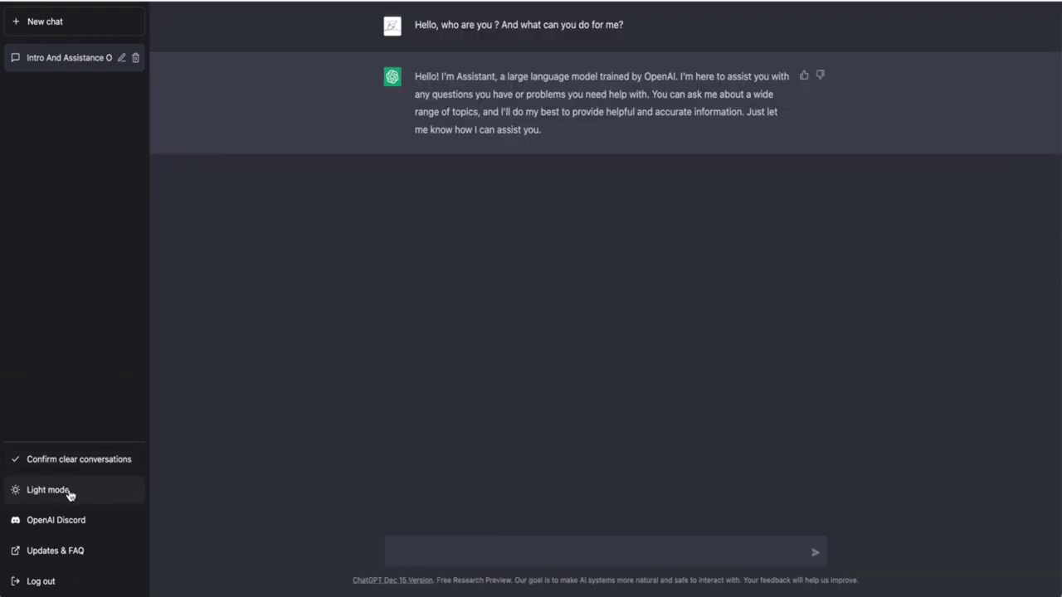
click(70, 496)
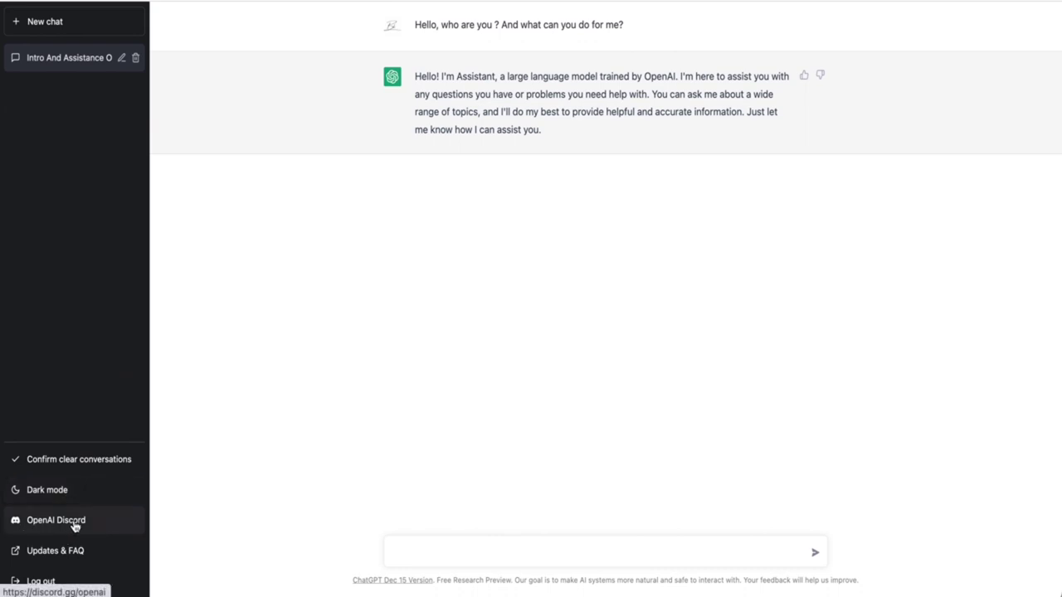
Open the OpenAI Discord link and look through the ChatGPT articles under Updates & FAQ
click(74, 523)
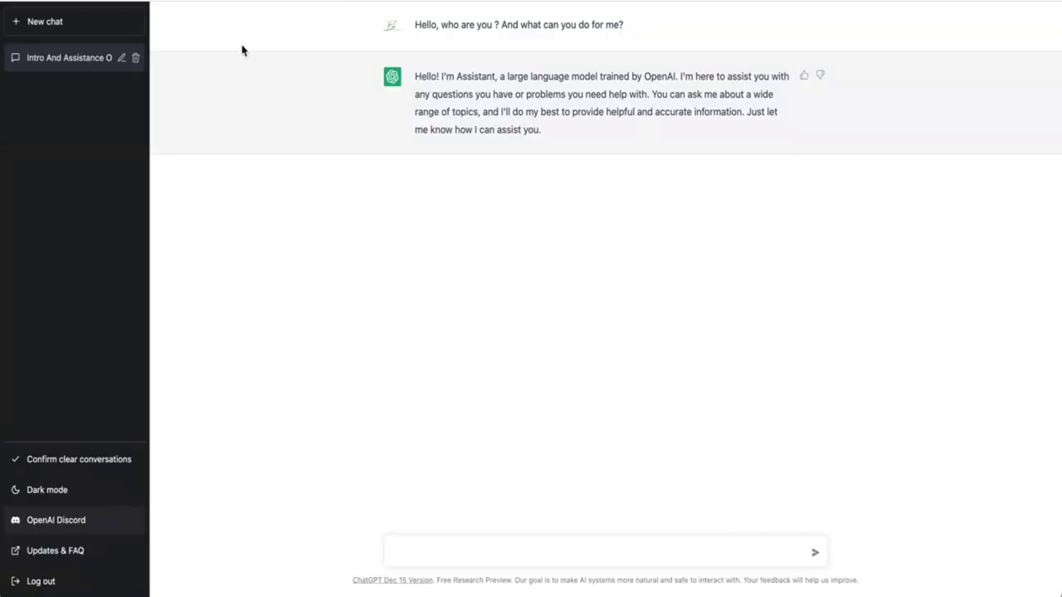
click(46, 554)
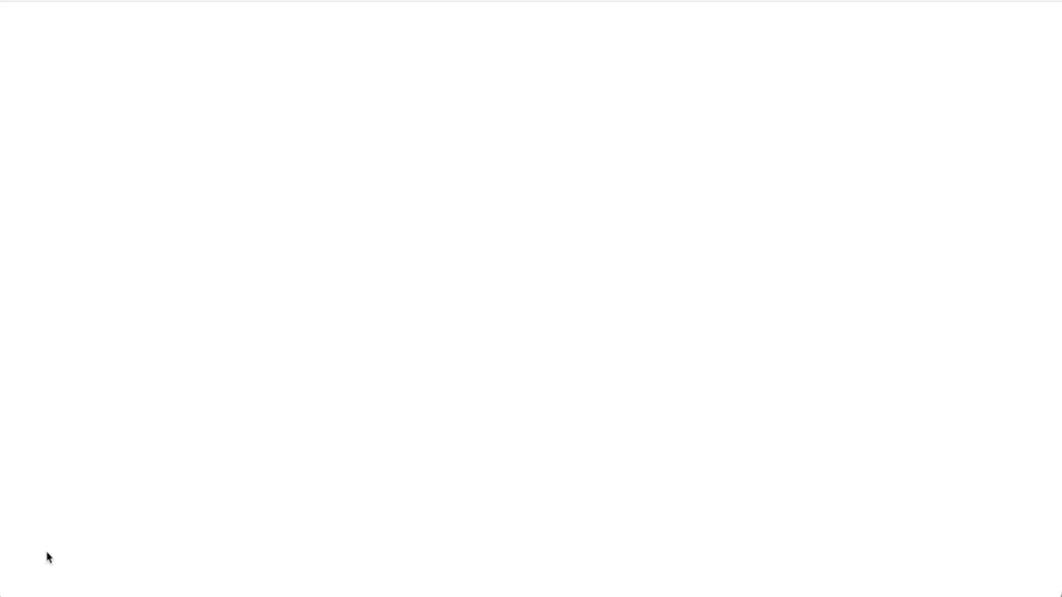
scroll(363, 259, down, 3)
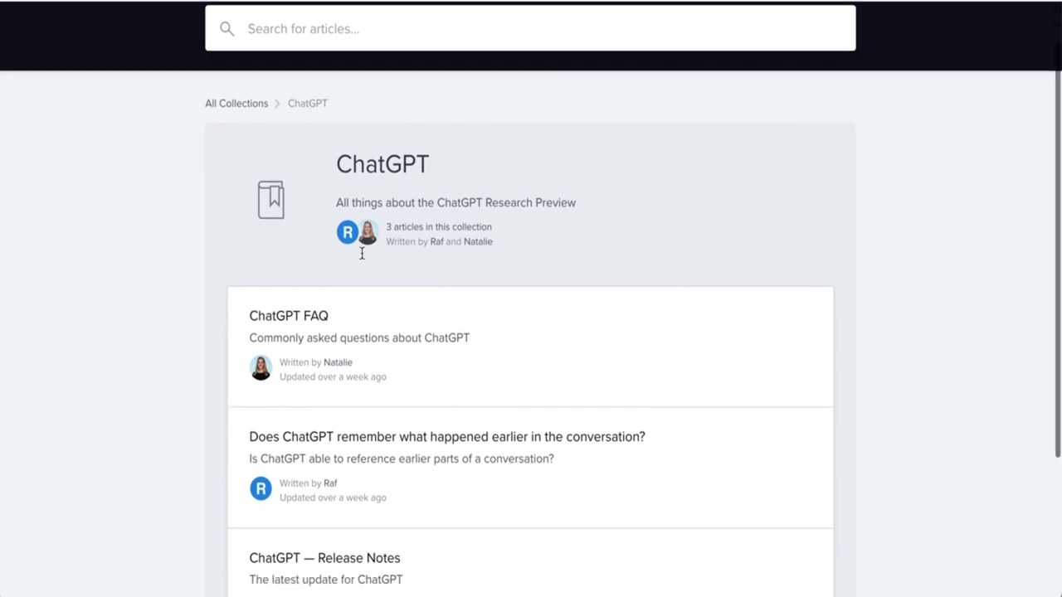
scroll(363, 259, down, 2)
scroll(363, 259, up, 4)
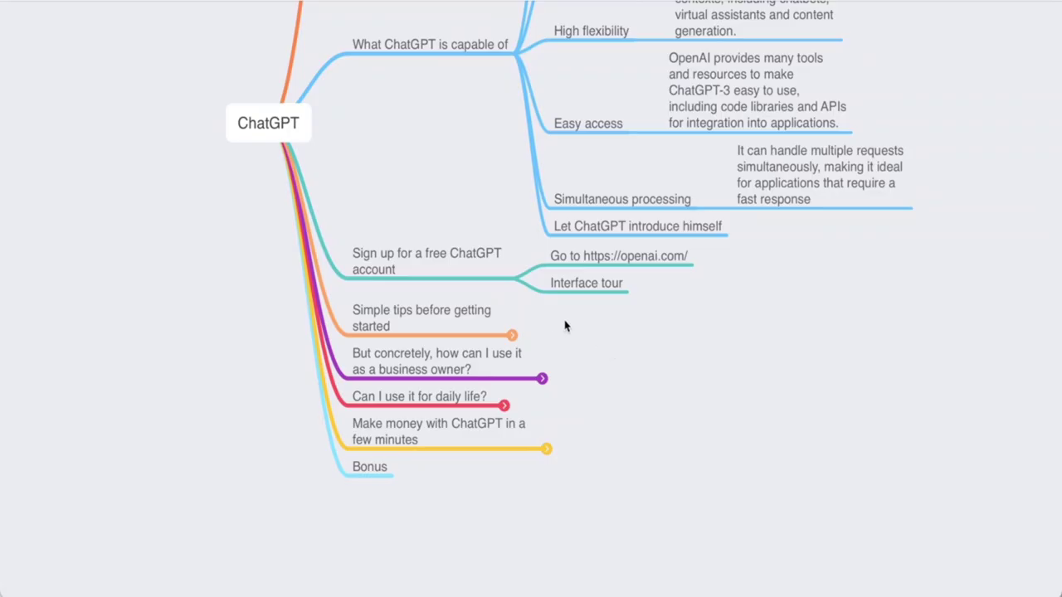
Switch to the mind map and expand the "Simple tips before getting started" branch
click(443, 320)
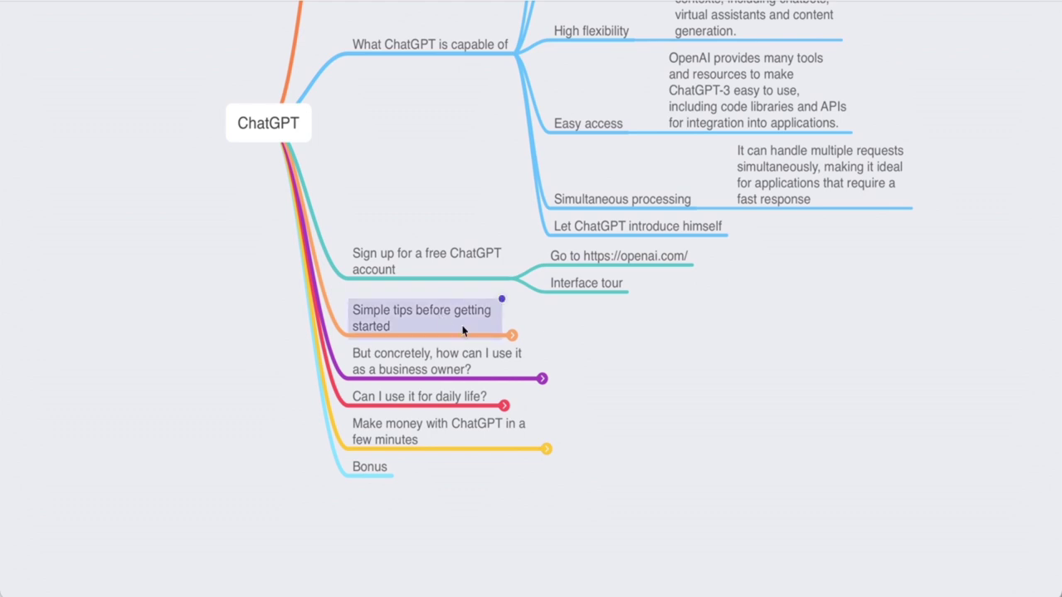
click(512, 335)
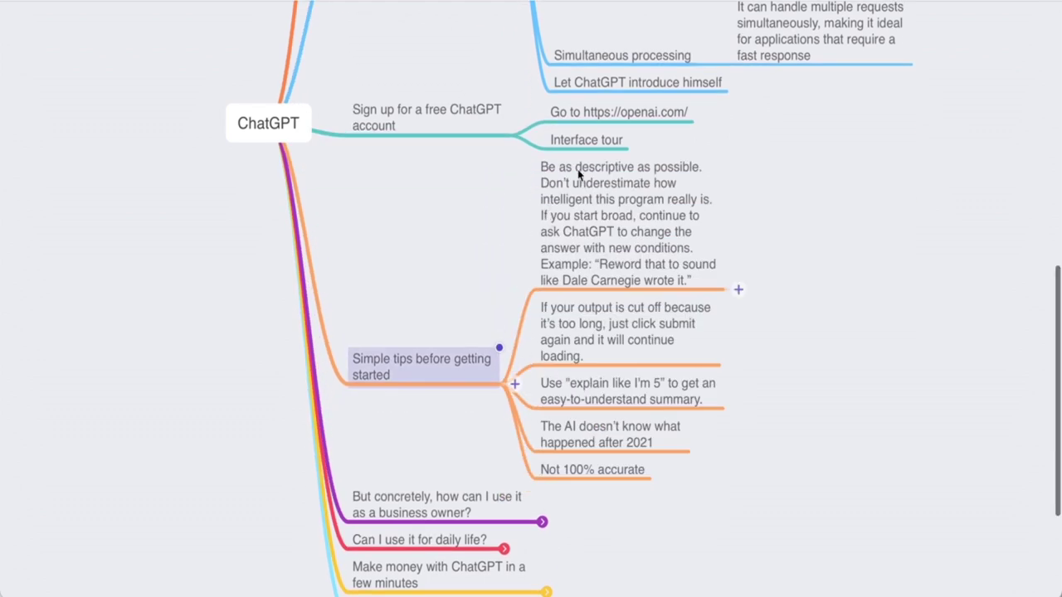
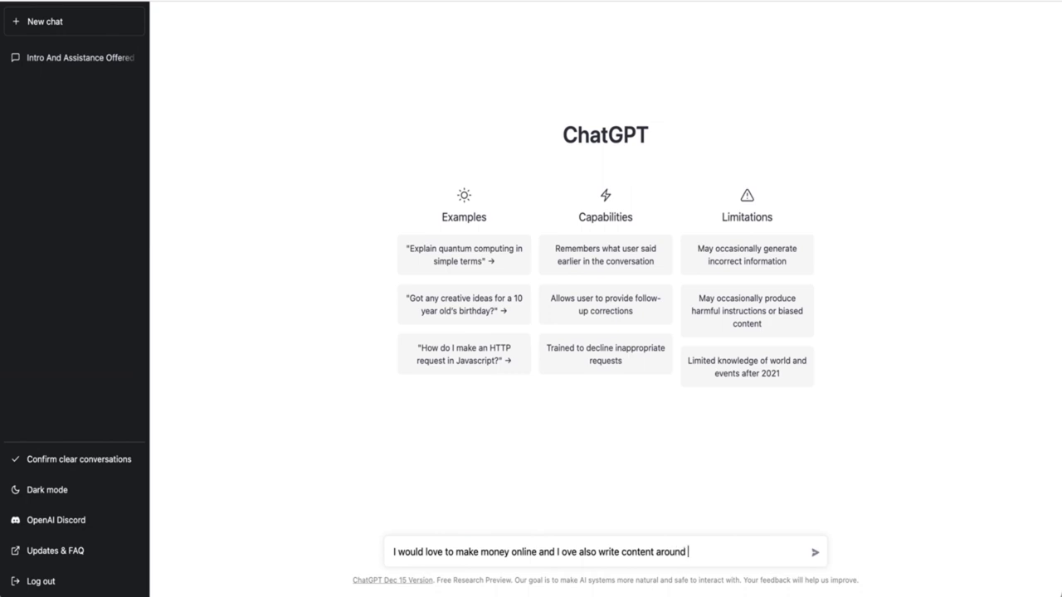
In a new ChatGPT chat, send "I would love to make money online and I ove also write content around music"
text(music)
key(Return)
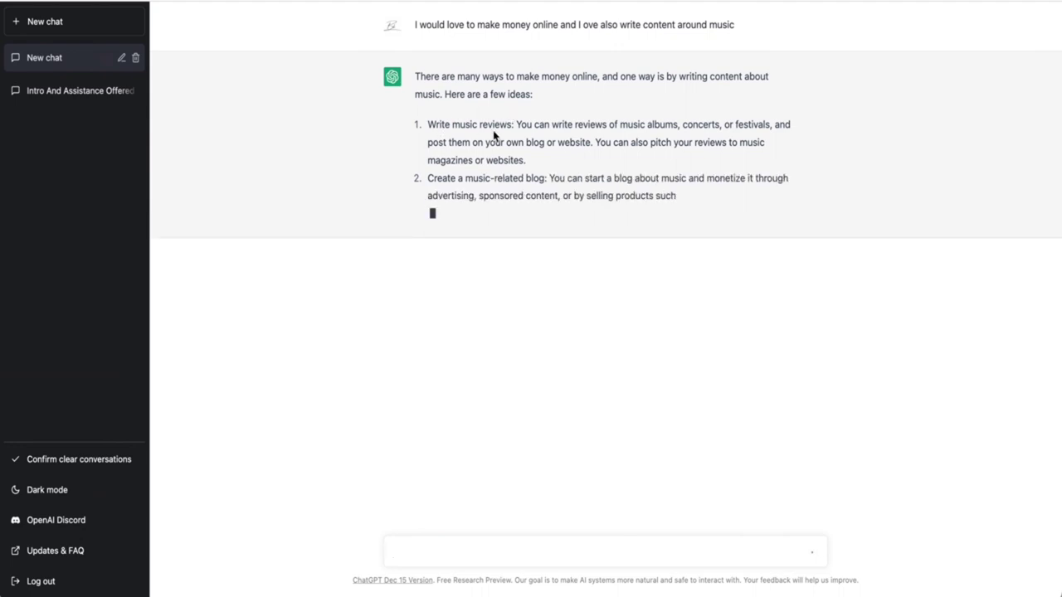
Review the reply's music ideas, highlighting the reviews, music-related blog, YouTube content and product-selling headings
drag(512, 125, 441, 125)
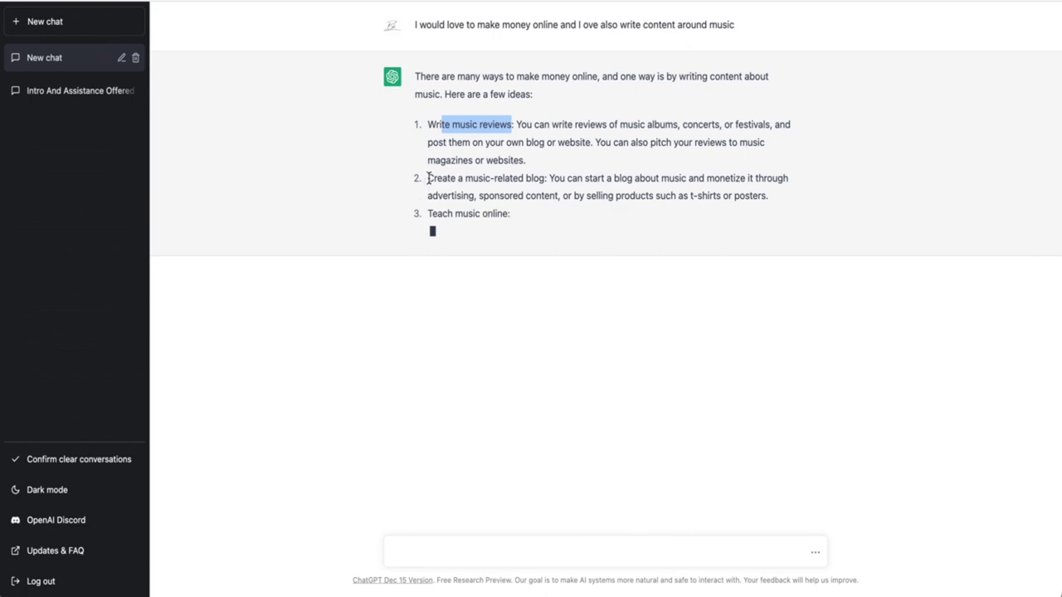
drag(428, 178, 547, 189)
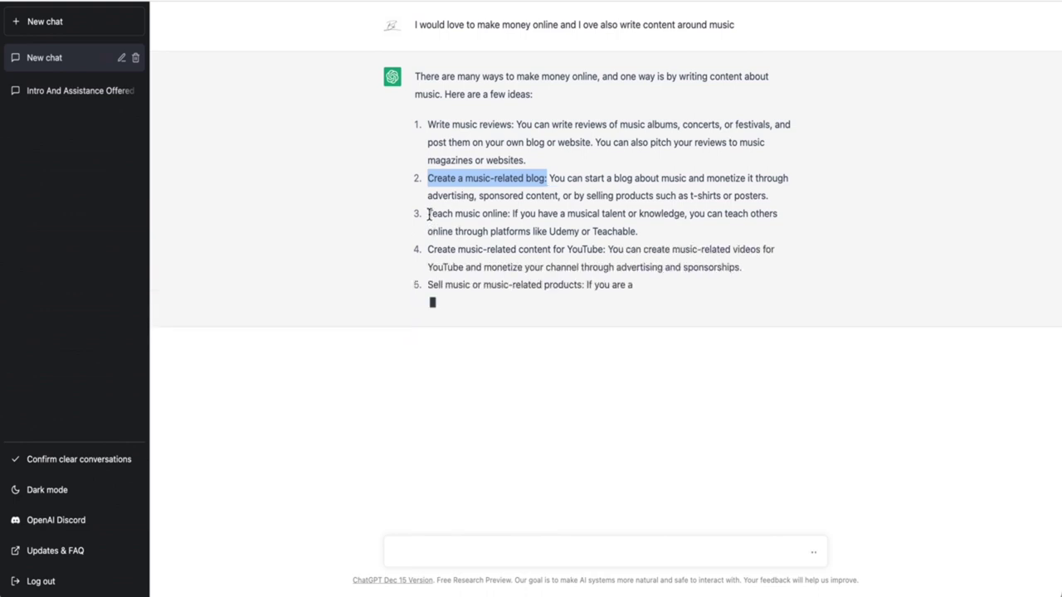
drag(428, 249, 610, 262)
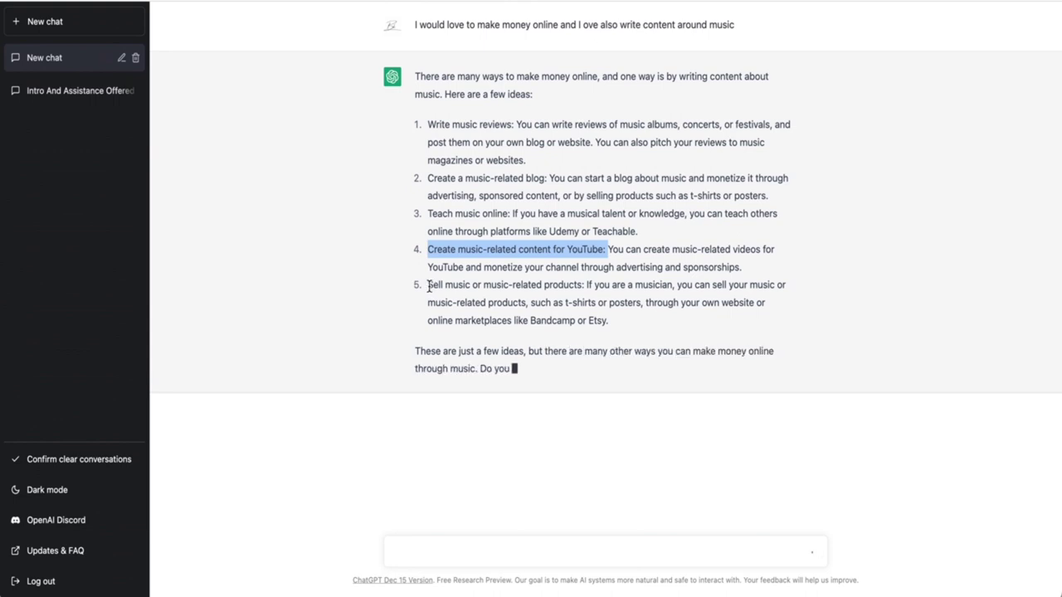
drag(428, 284, 588, 285)
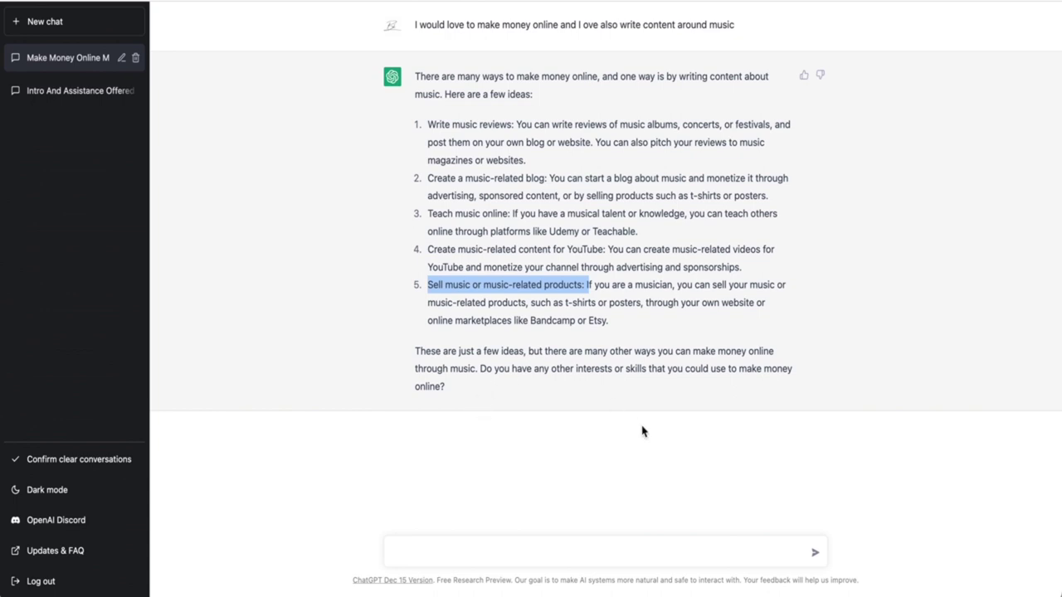
Send the follow-up message "I also sooking vegetarian meals" in the same conversation
click(488, 553)
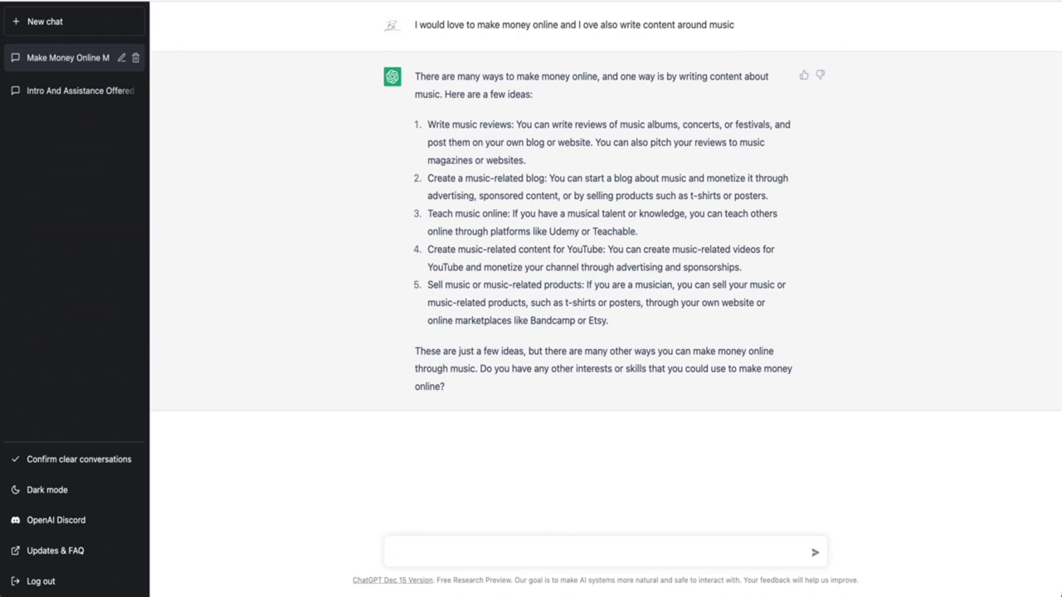
text(I also s)
text(ooking vege)
text(tai)
text(rian meals)
key(Return)
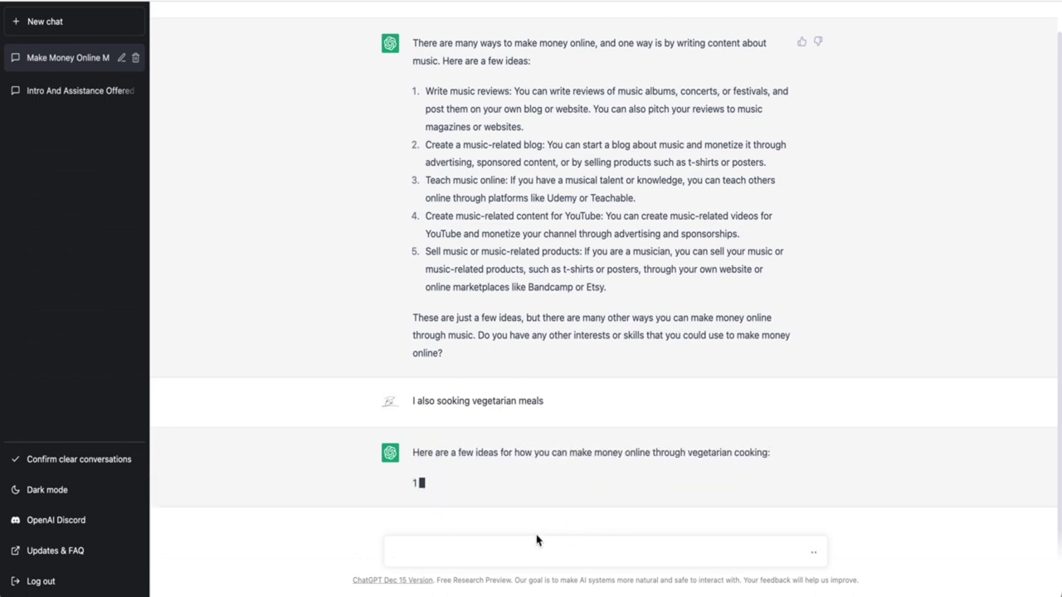
Review the vegetarian cooking ideas in the new reply and compare them with the earlier music suggestions
drag(435, 371, 541, 373)
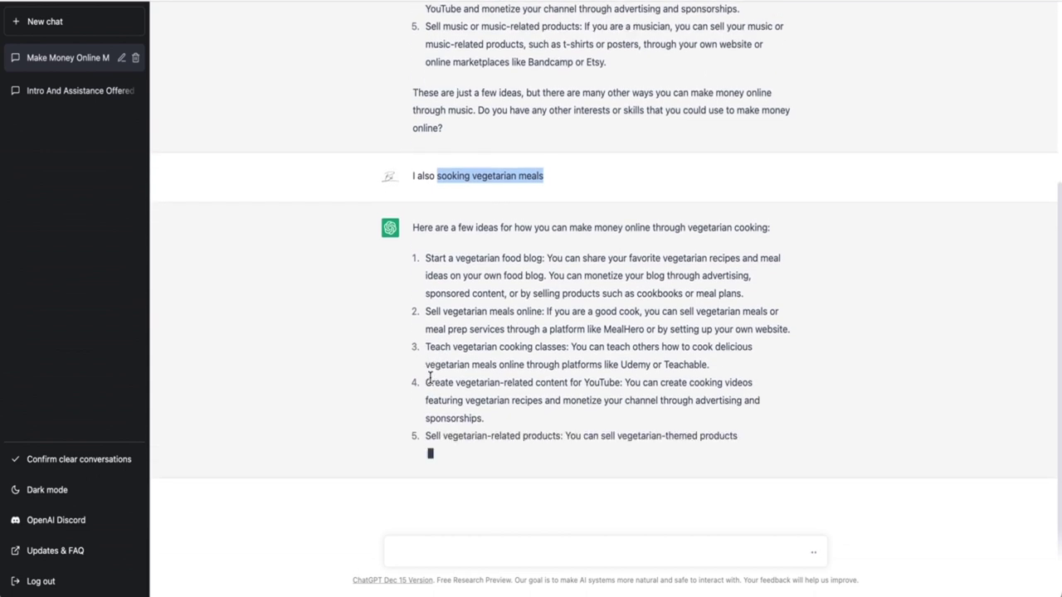
double_click(432, 383)
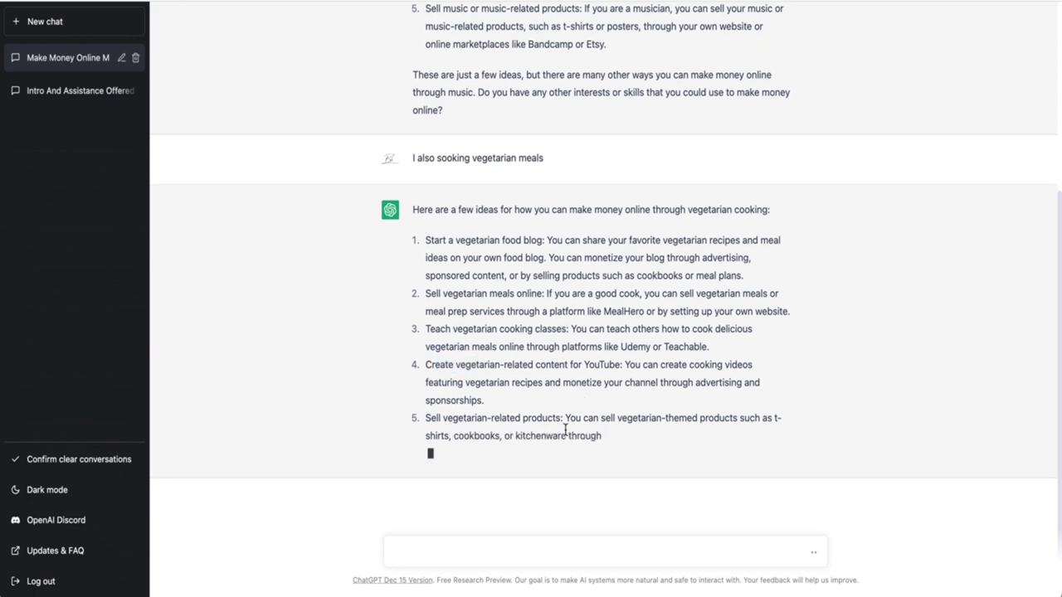
double_click(434, 388)
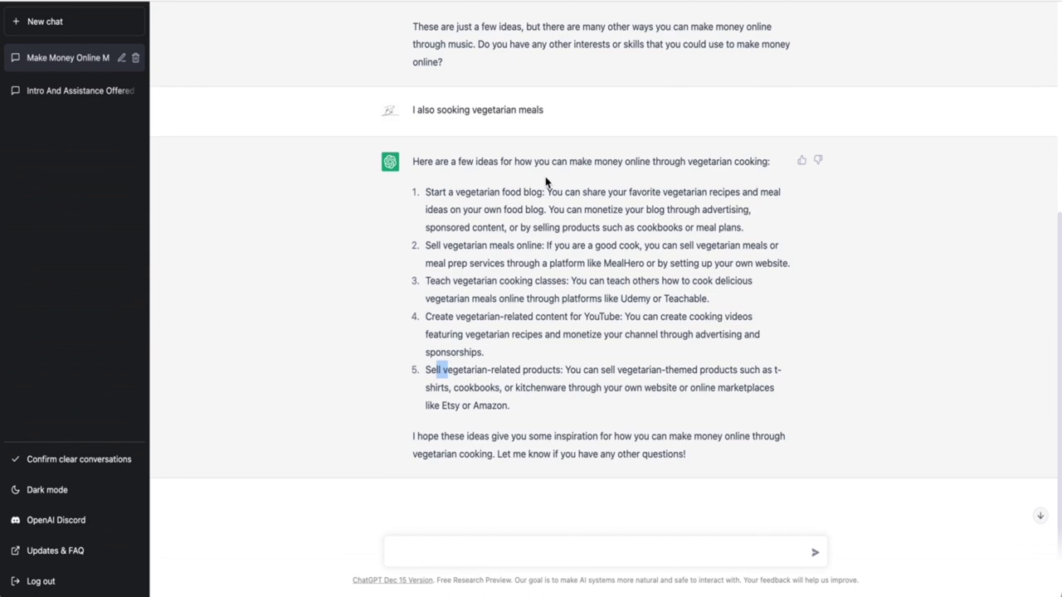
scroll(547, 179, up, 4)
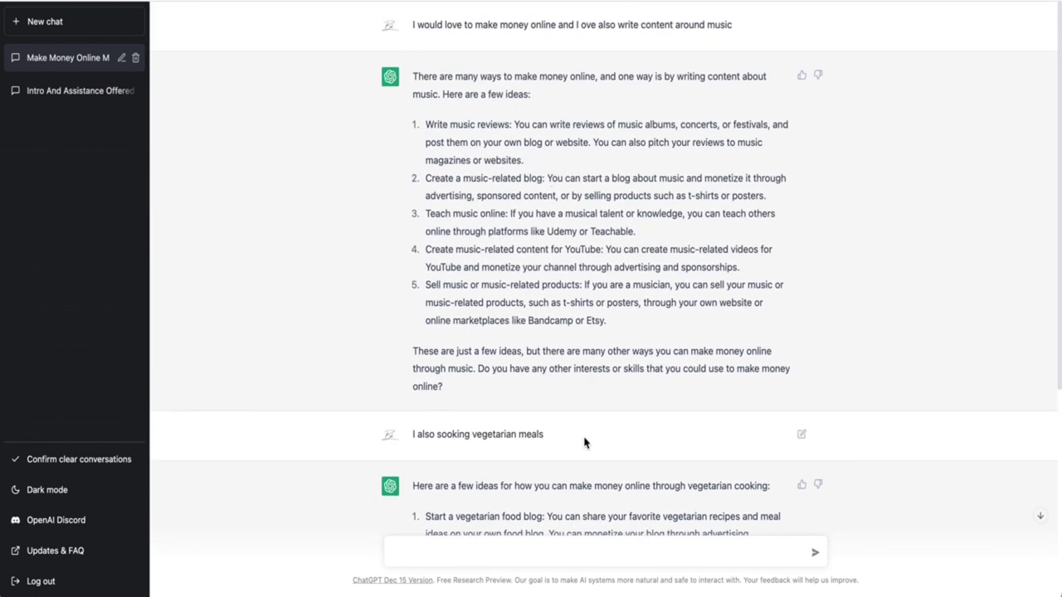
scroll(648, 333, down, 4)
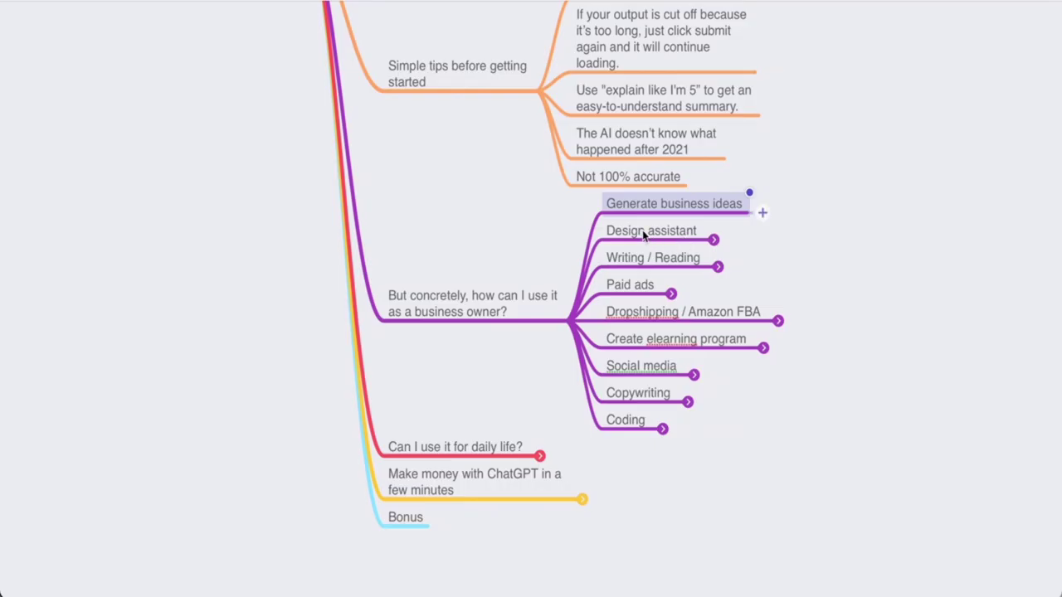
Switch to the mind map and expand the "Design assistant" topic under the business owner branch
click(643, 230)
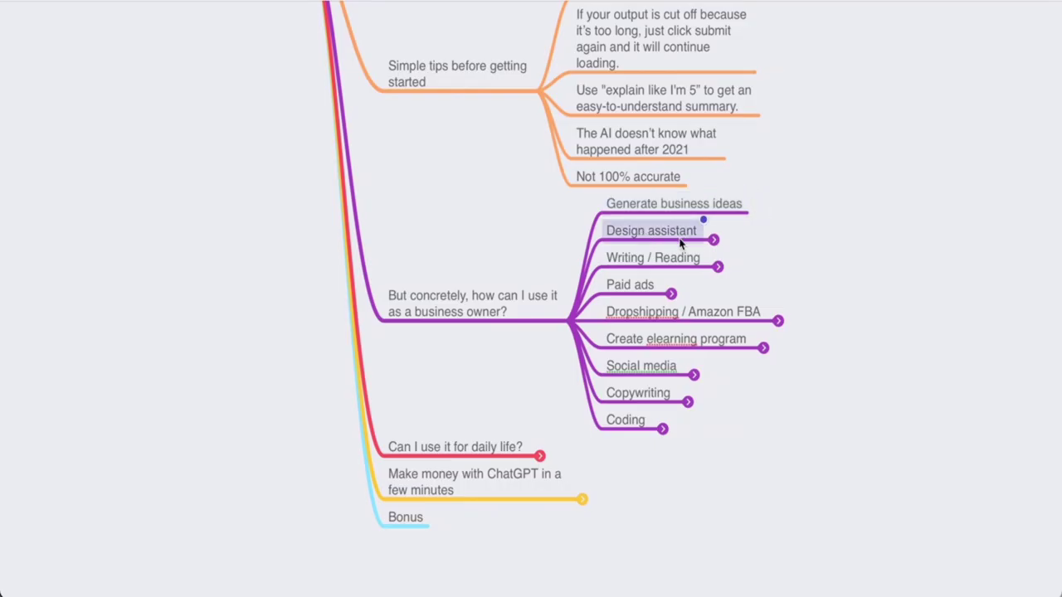
click(713, 240)
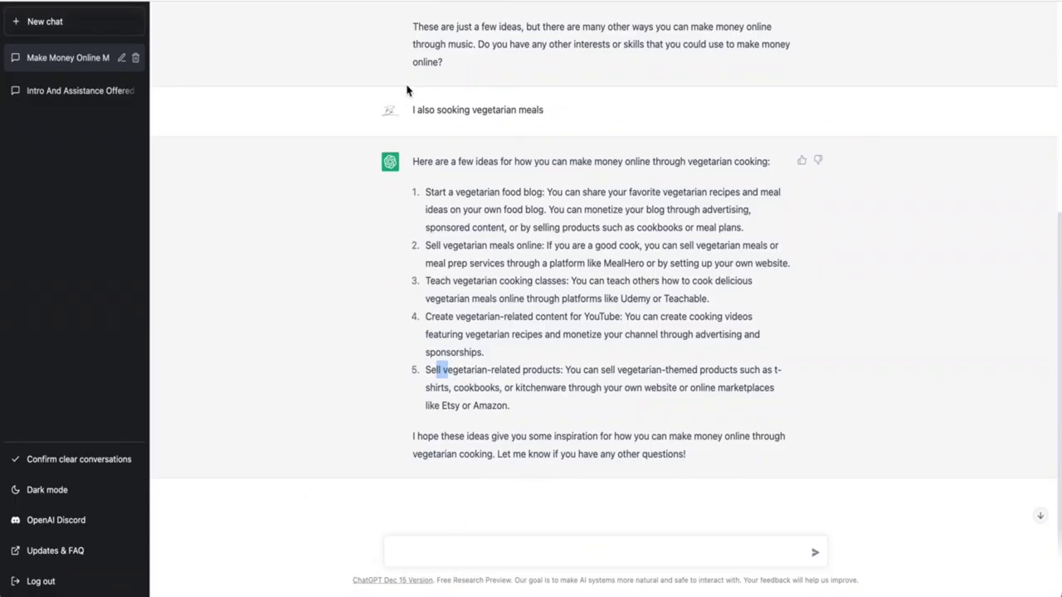
Start a new chat and write "I have created a video about a vegeterian meal prep but I need help with my Youtube thumbnails"
click(55, 21)
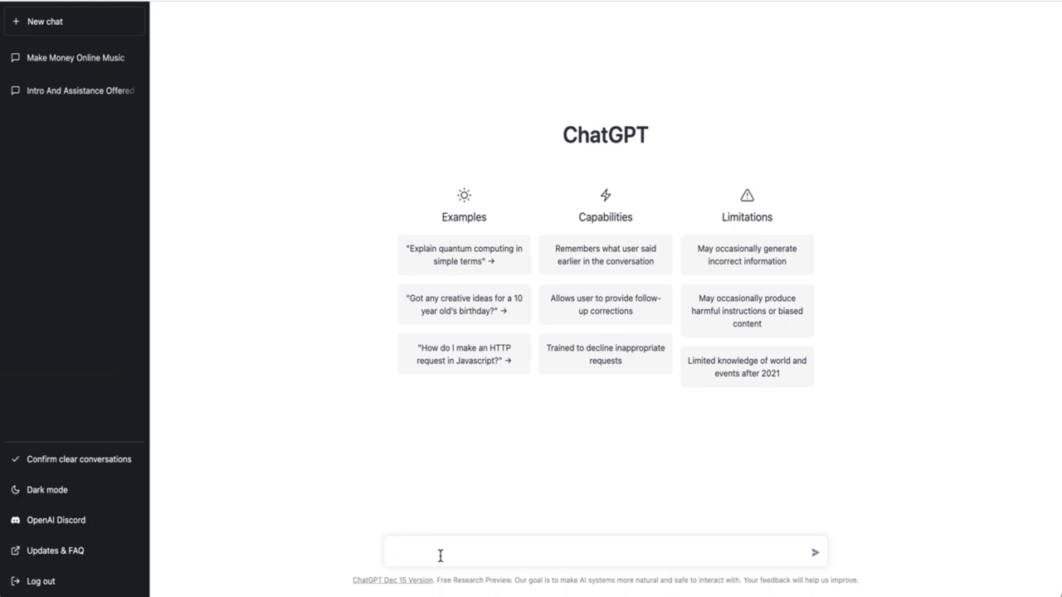
text(I have created a video)
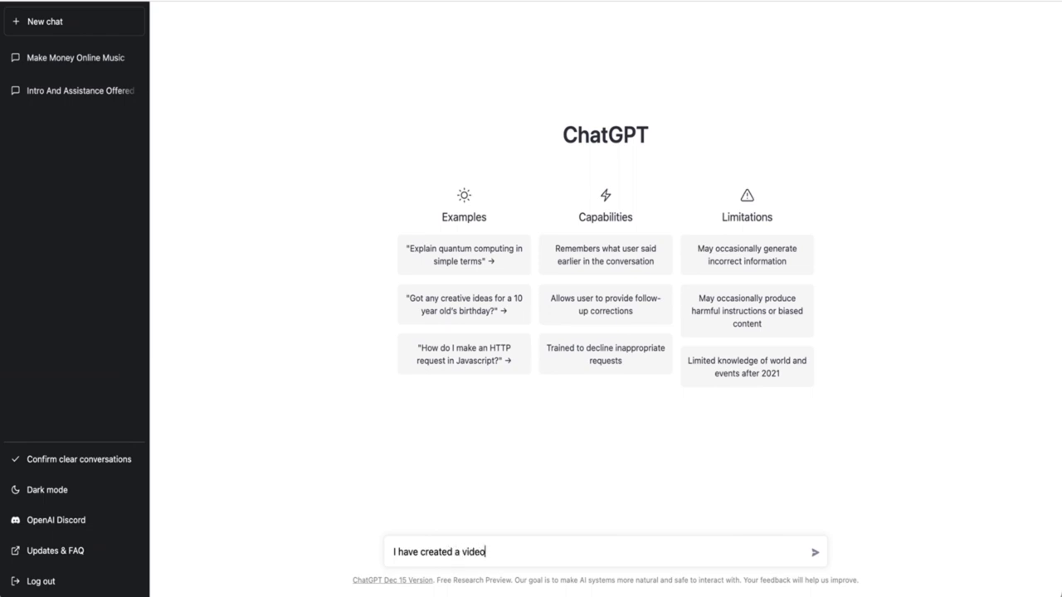
text( abou)
text(t a meal pro)
text(etra)
text(ain)
text(an meal pre)
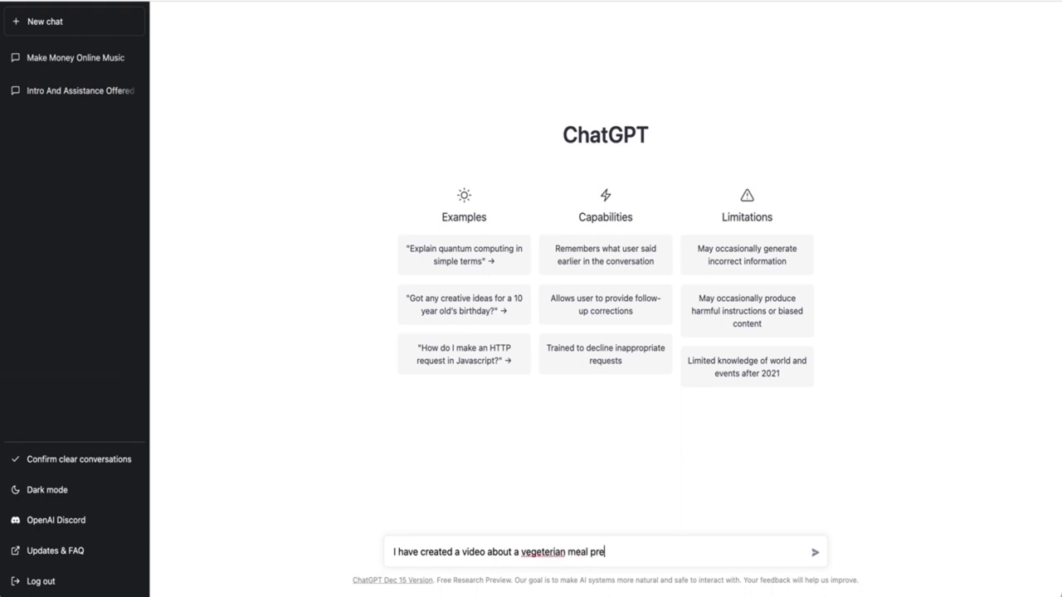
text(p but I need help with)
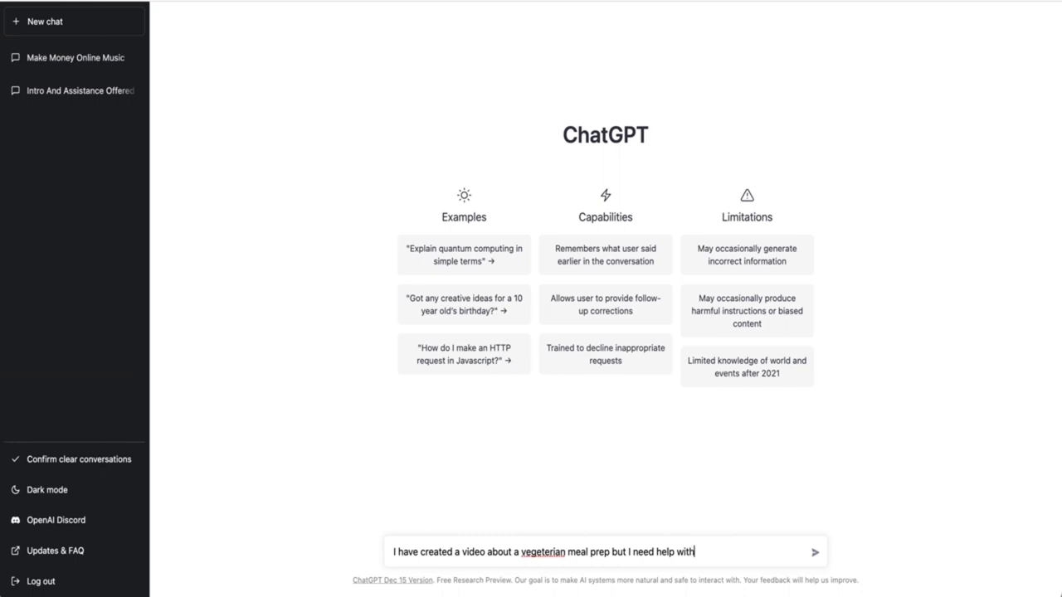
text( my Youtube thumbnails)
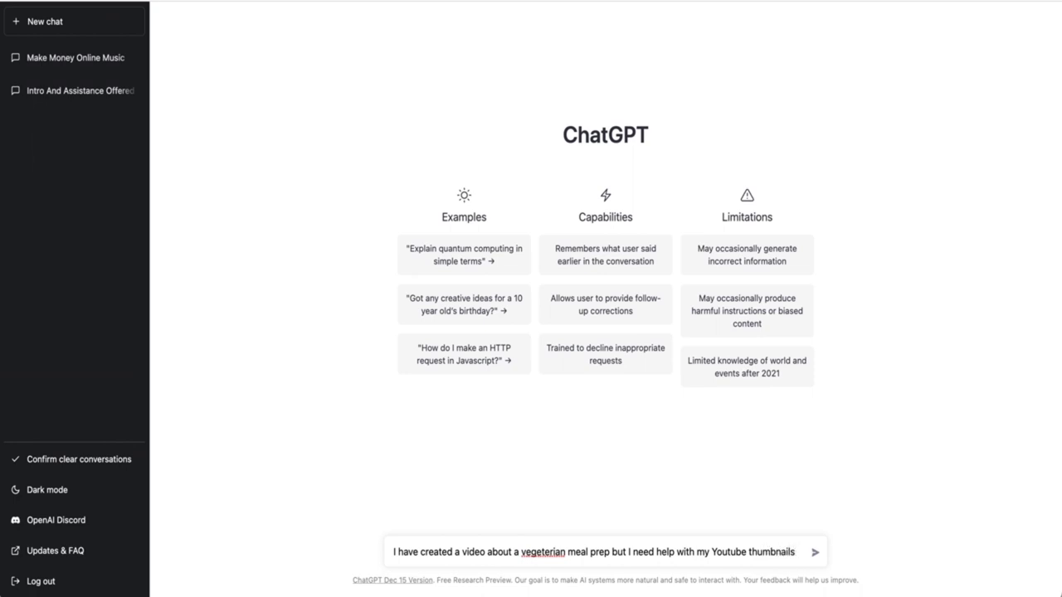
Complete the message with ", can you give me some advice to get the best CTR?" and send it
text(can you give me)
key(BackSpace)
text(me)
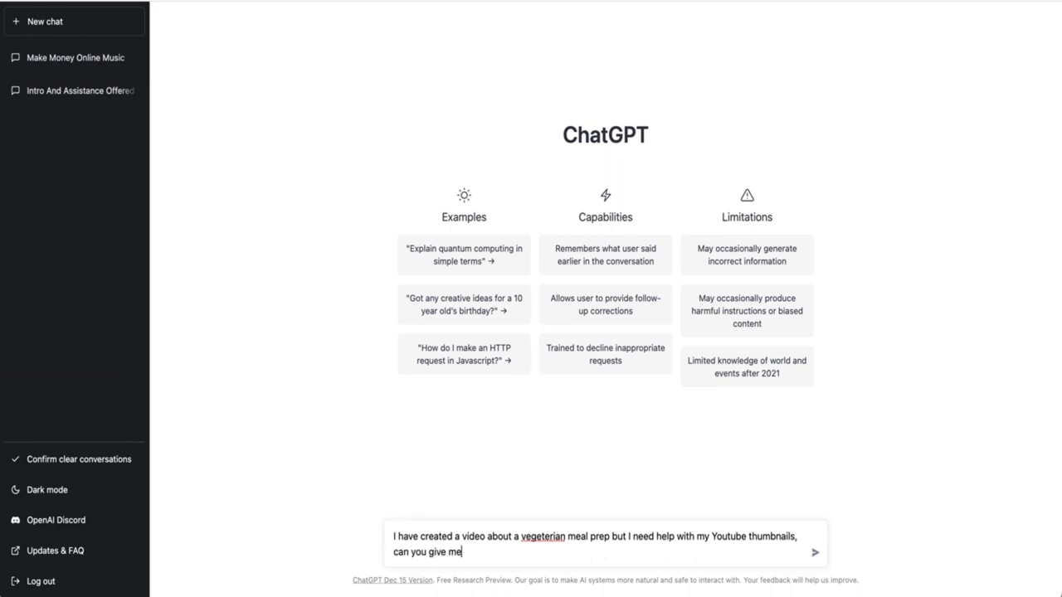
text( some advice to get the best C)
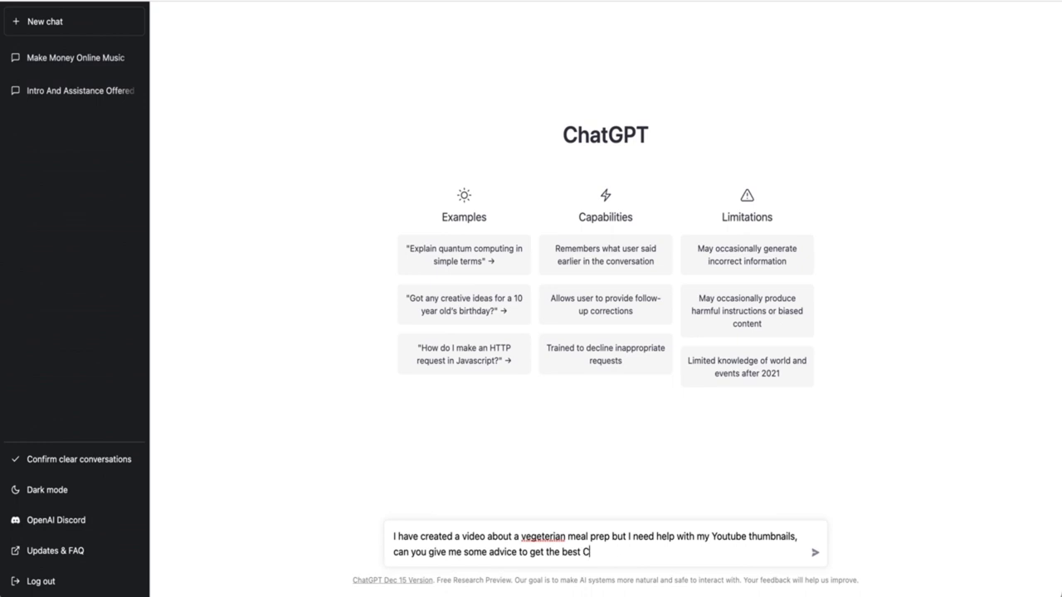
text(TR?)
key(Return)
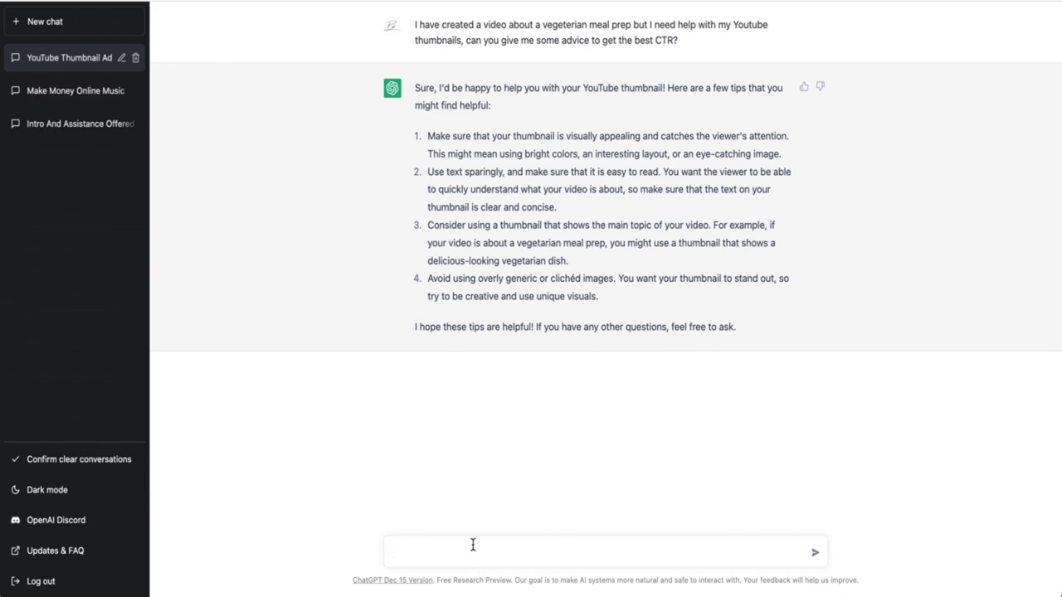
Send the follow-up message "generate a thumnail description for this cooking video to get an AI do it for me"
text(generate a thumnail de)
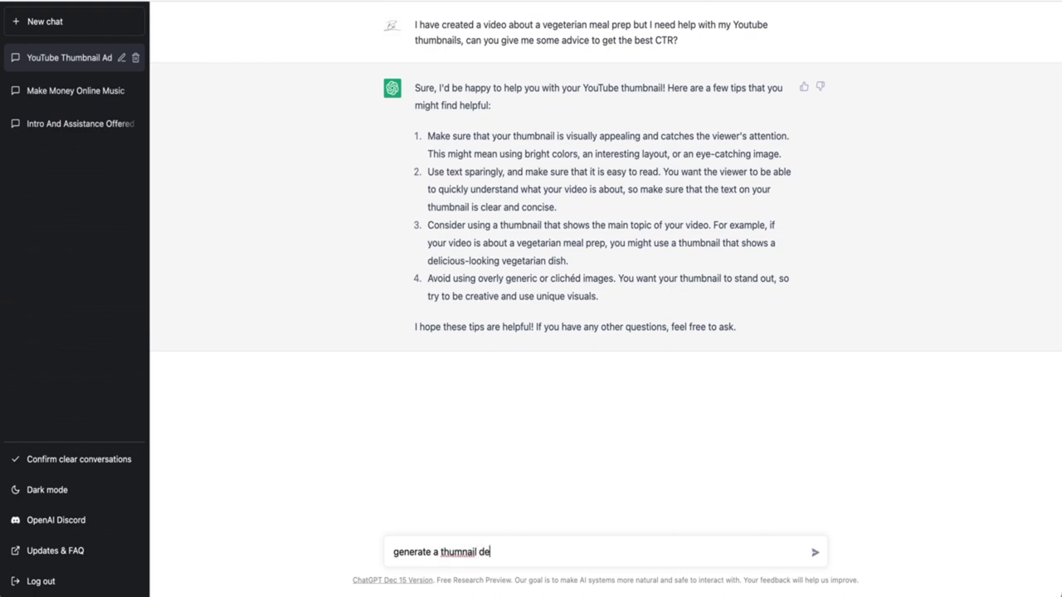
text(scription for this cook)
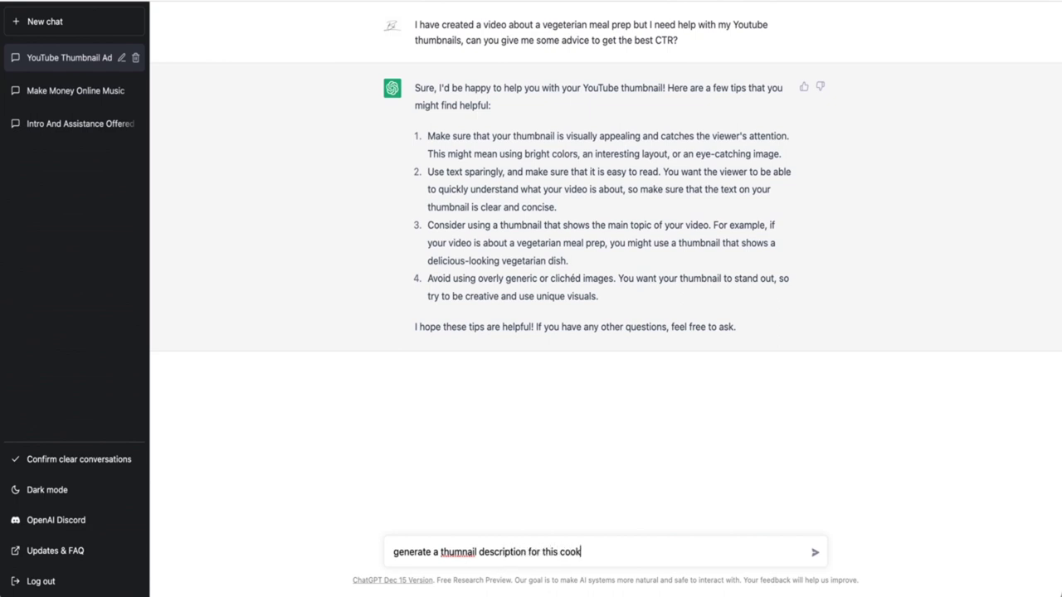
text(ing video to get an AI)
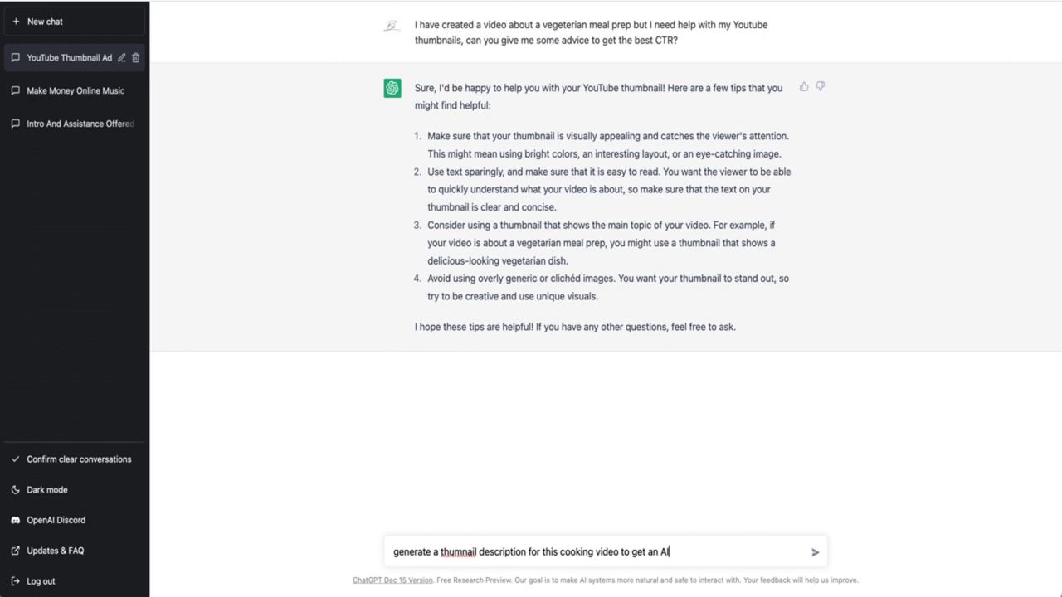
text( do it for me$)
key(Return)
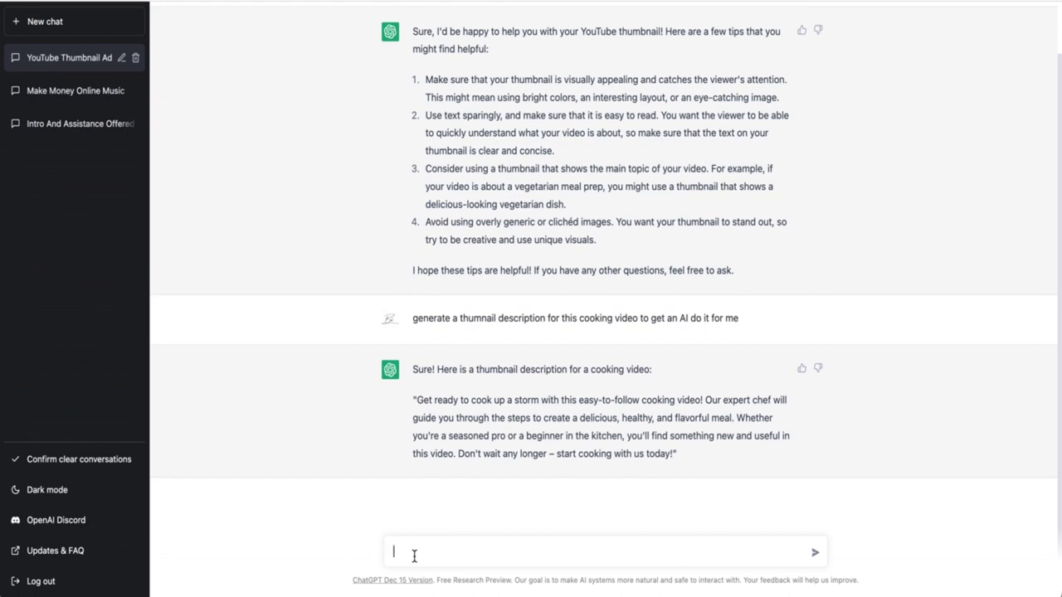
Send the message "I need some font pairing for my upcoming blog, can you give me some?" in the same conversation
text(I ne)
text(ed some g)
text(ont pairing fr m)
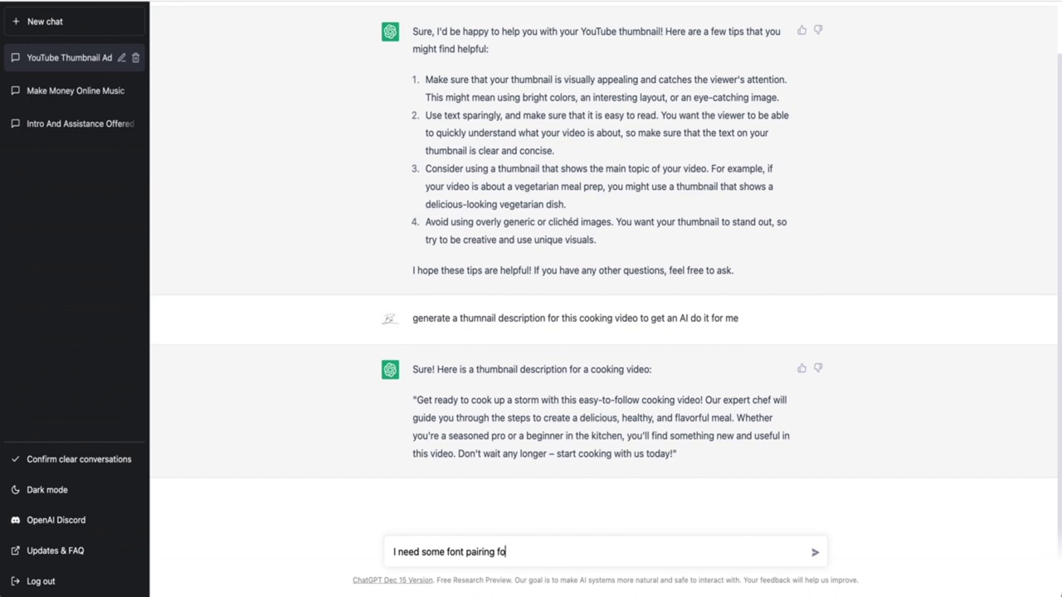
text(my upcoming )
text(blog can)
text( can you)
text( give me some?)
key(Return)
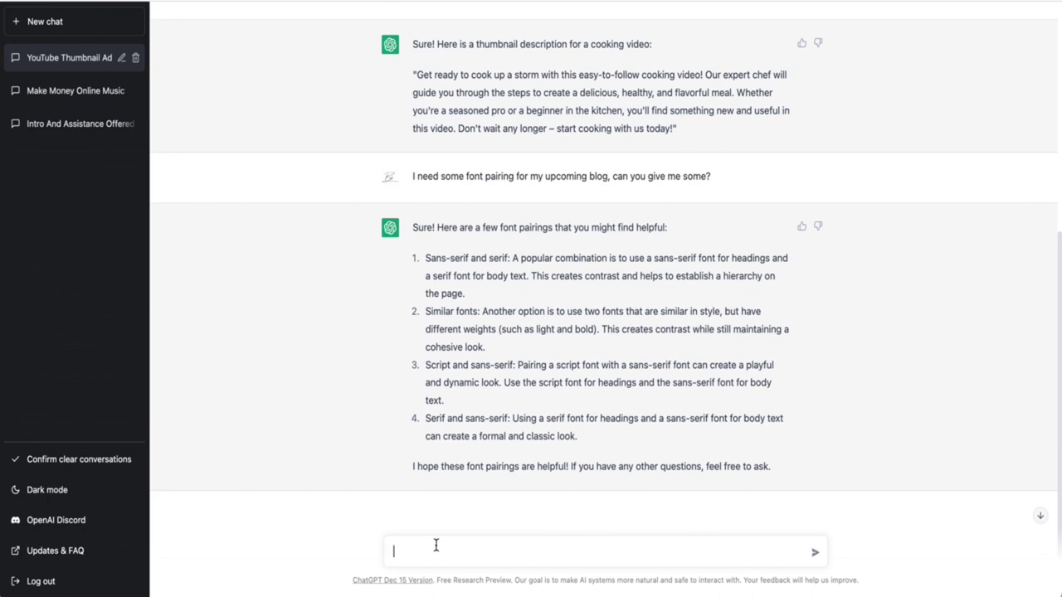
Ask for concrete font pairings by sending "Can you give me some exemple"
text(Can you give me som)
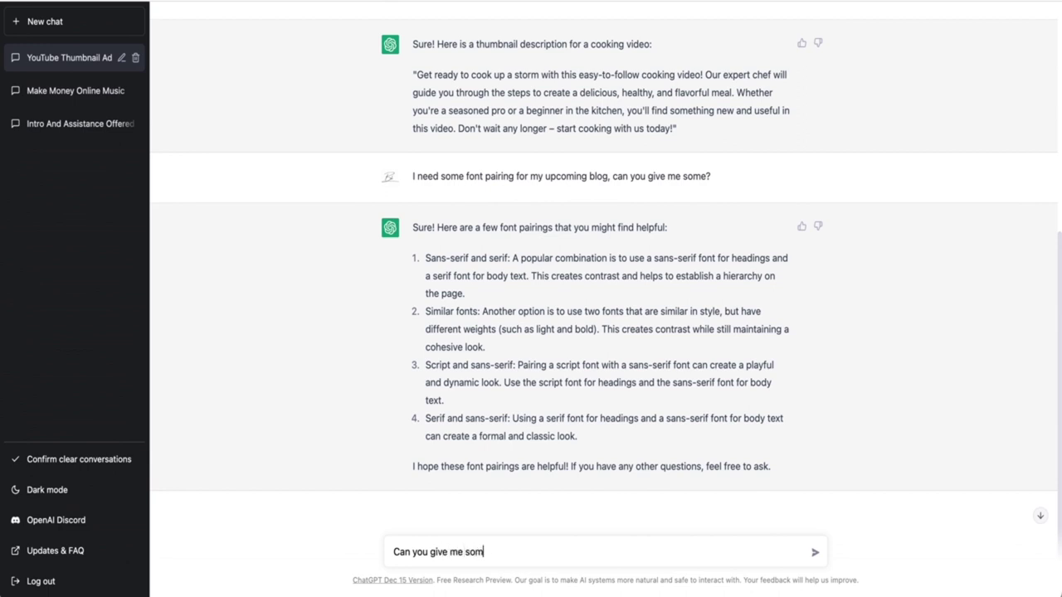
text(e exemple)
key(Return)
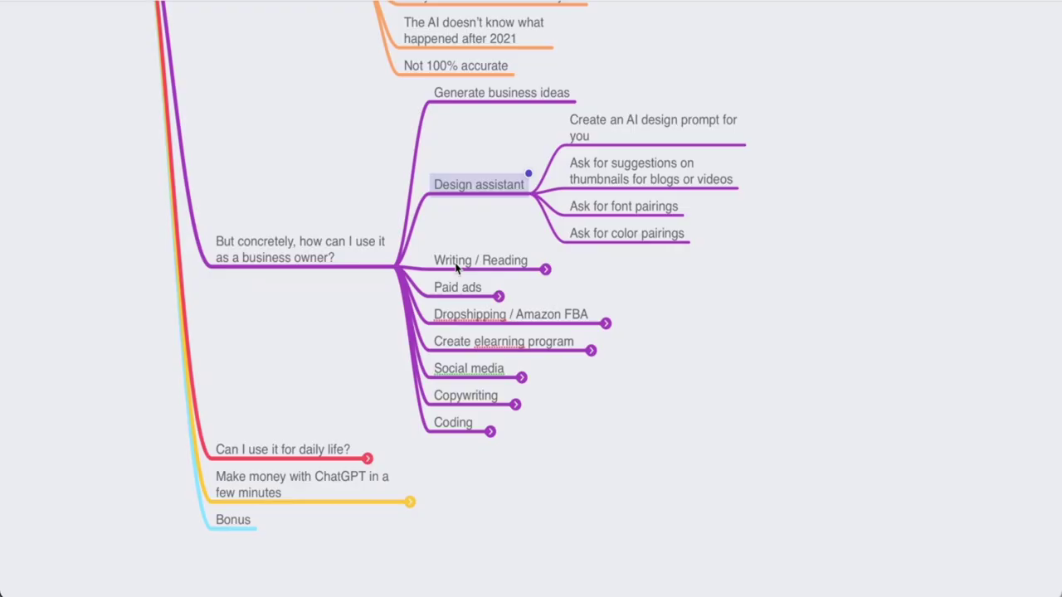
Switch to the mind map, expand the "Writing / Reading" topic and go through its subtopics down to "Change the tone of the writing"
click(458, 264)
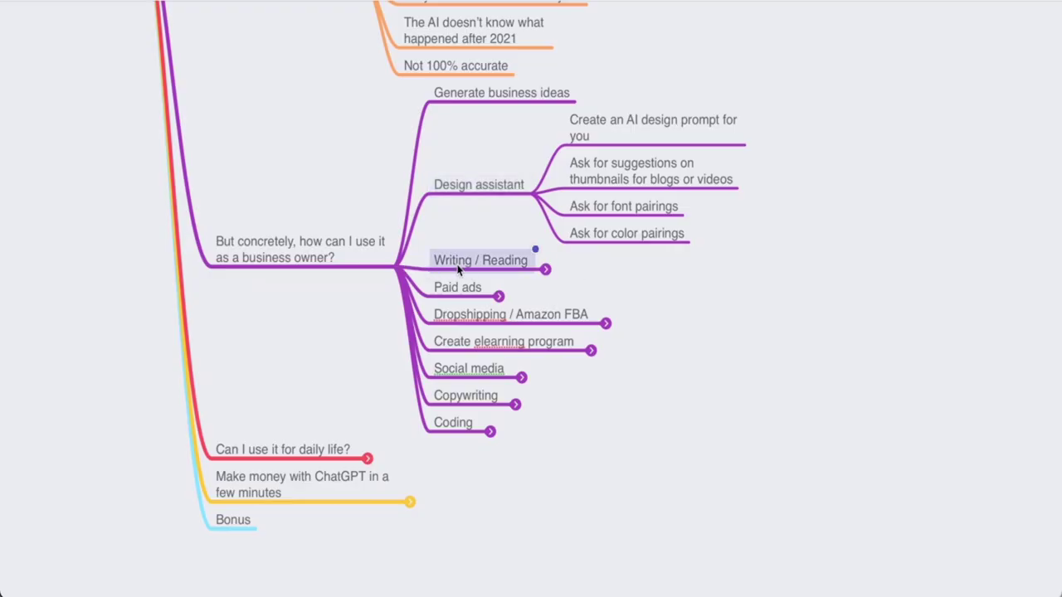
click(545, 269)
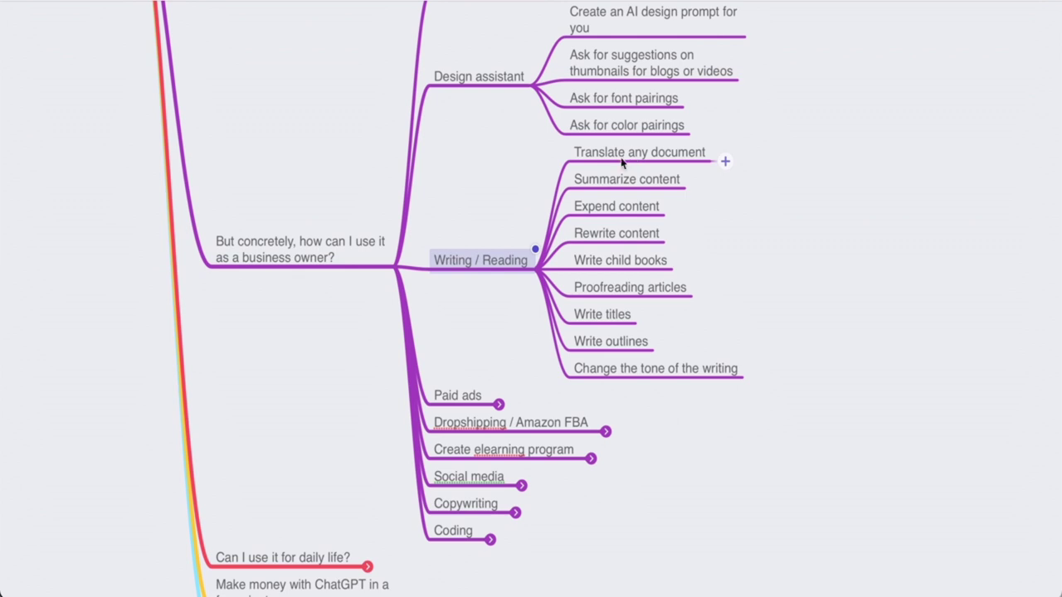
click(597, 216)
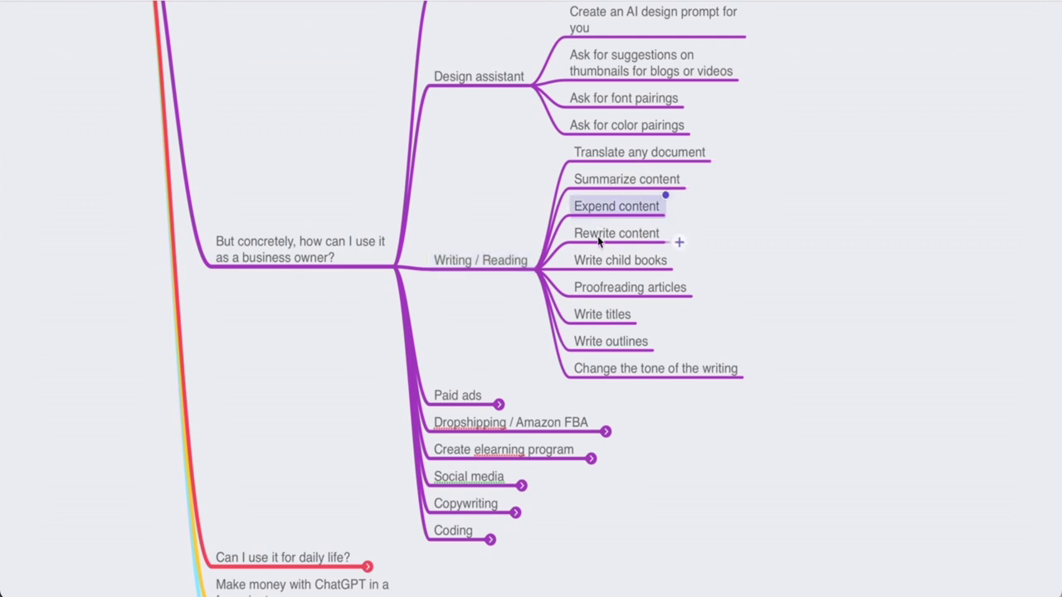
click(598, 238)
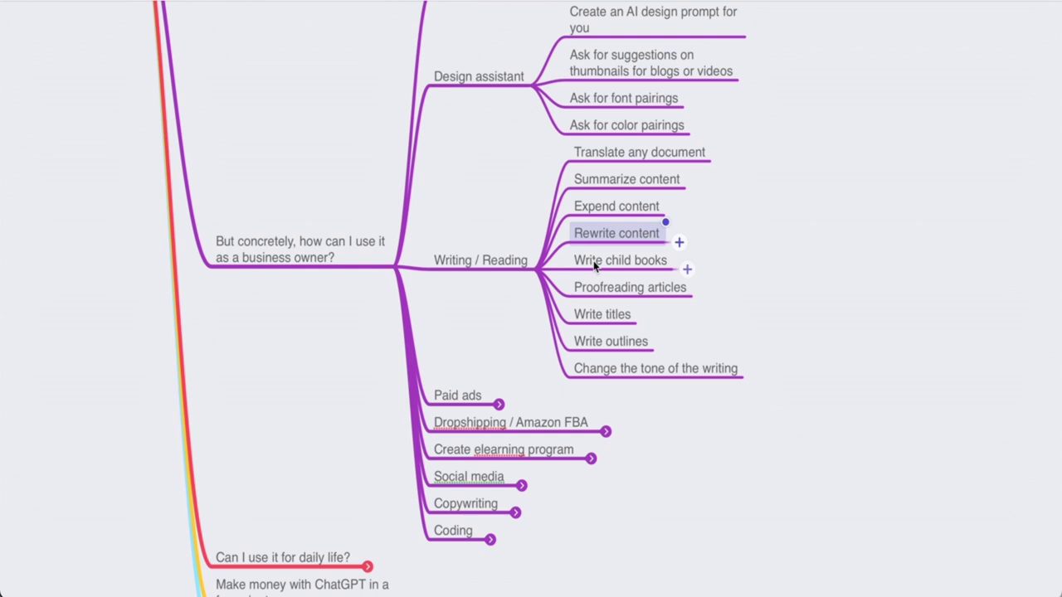
click(590, 292)
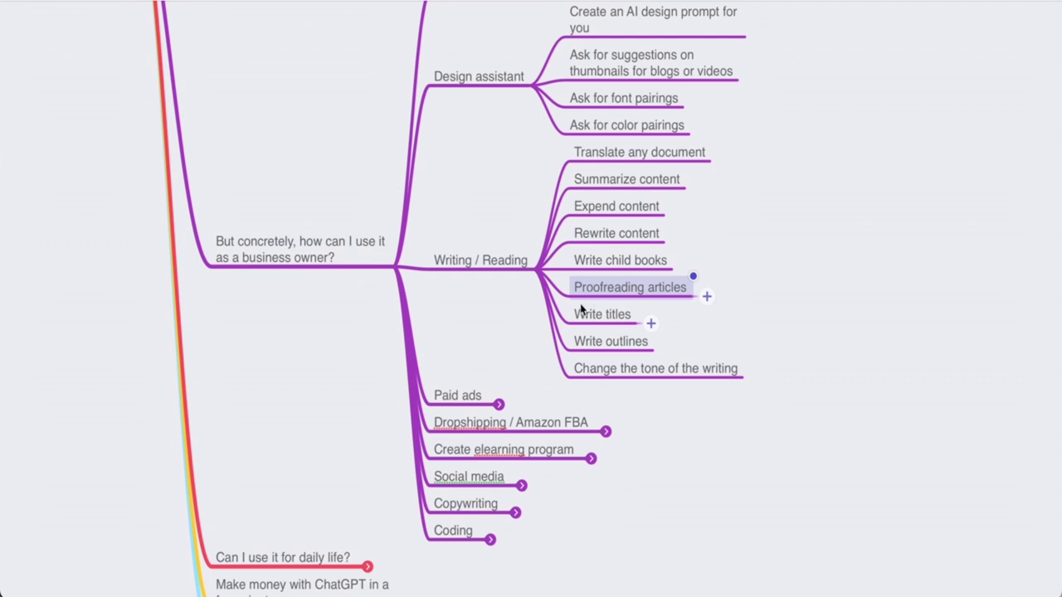
click(582, 310)
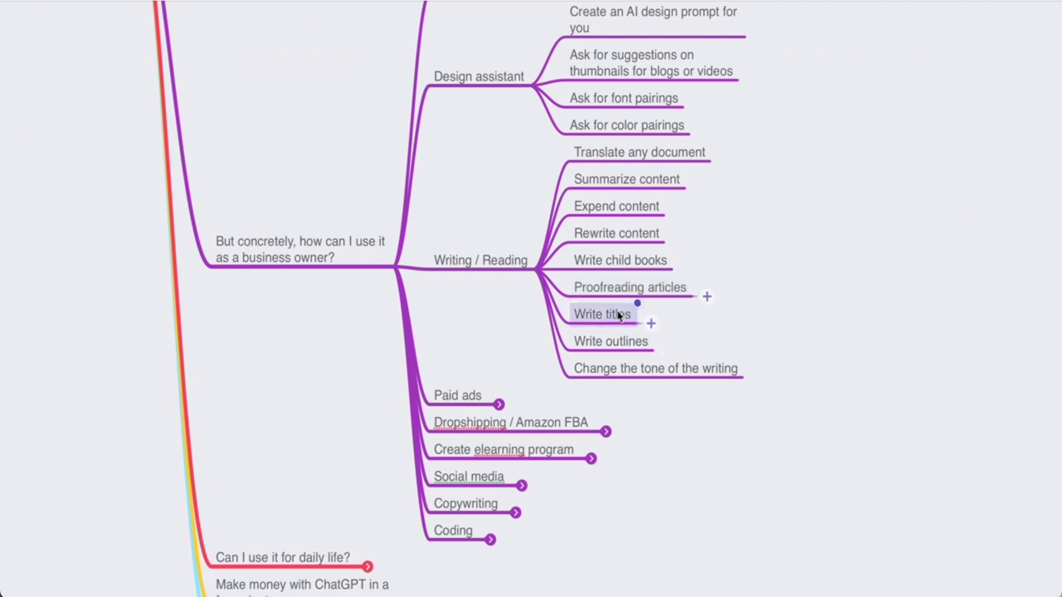
click(619, 343)
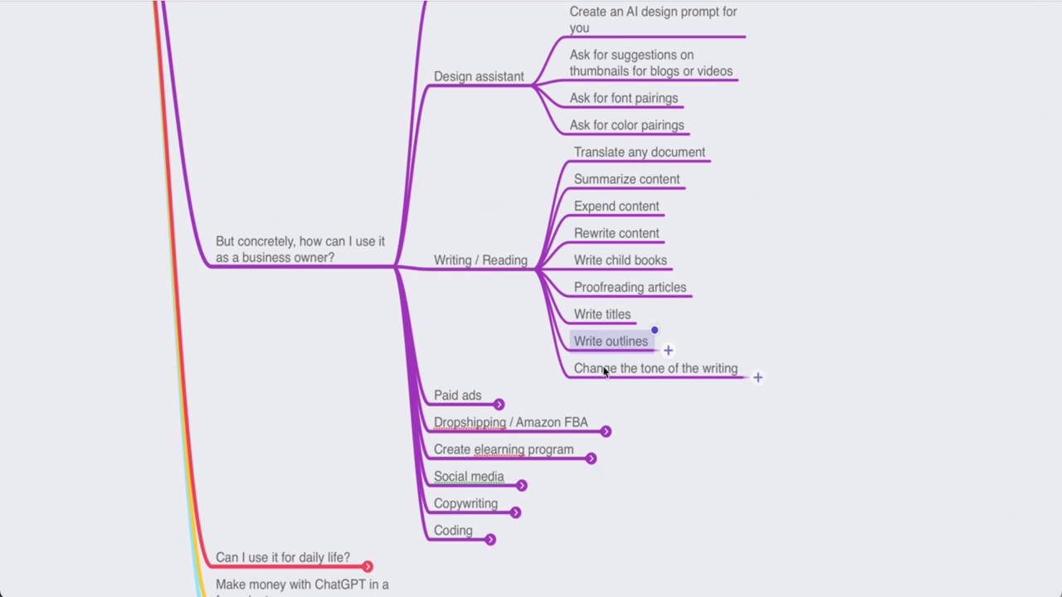
click(603, 371)
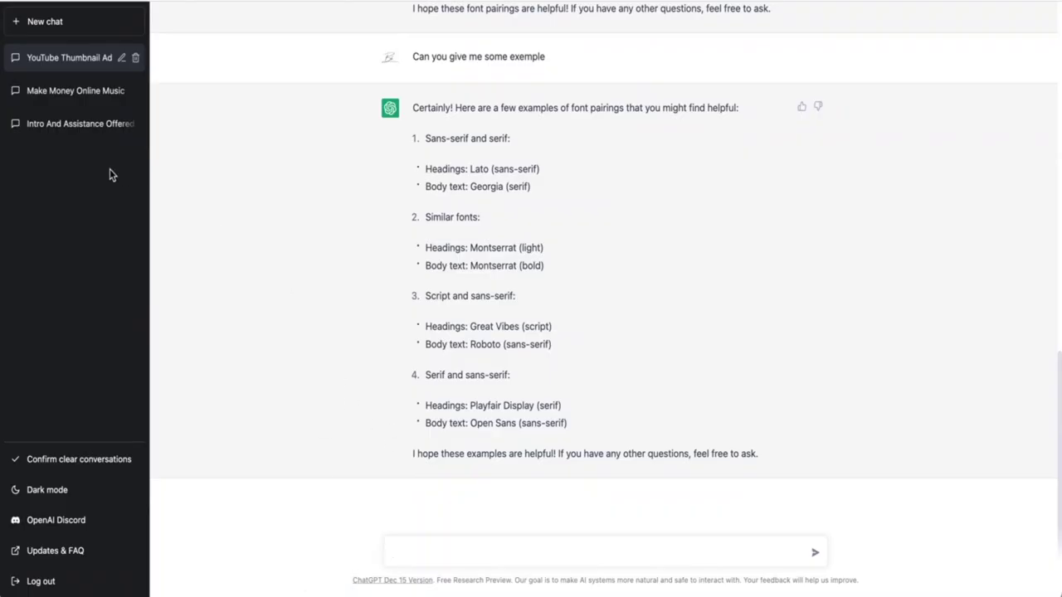
In a new chat, send "Bonjour Je m'appelle", a first name, and "et je suis en train de créer une formation, can you translate this in english?"
click(102, 23)
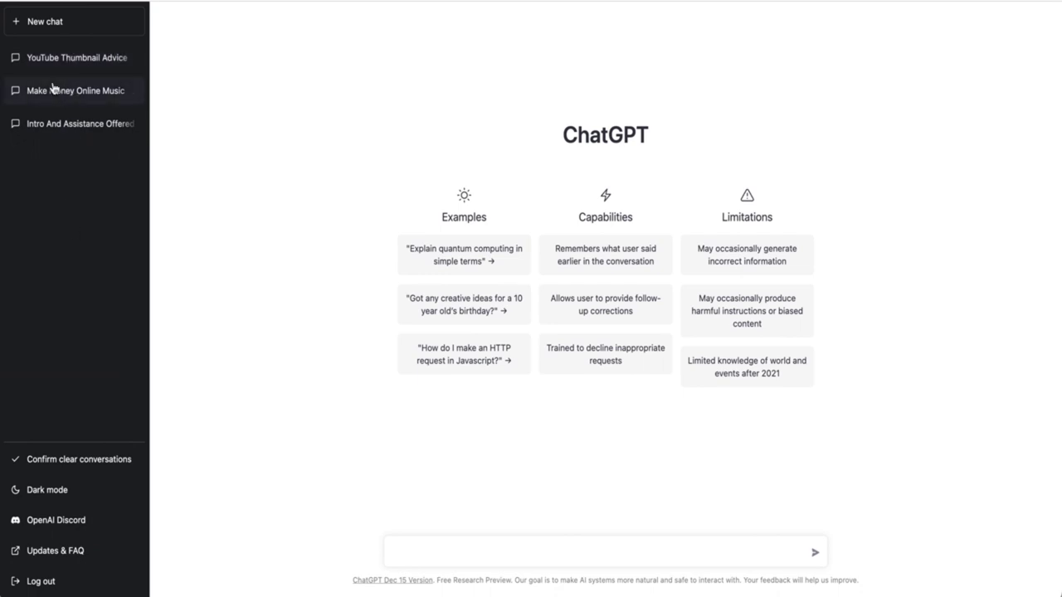
click(407, 547)
text(Bonjour Je m'appelle Marlene et je suis en trianin de f)
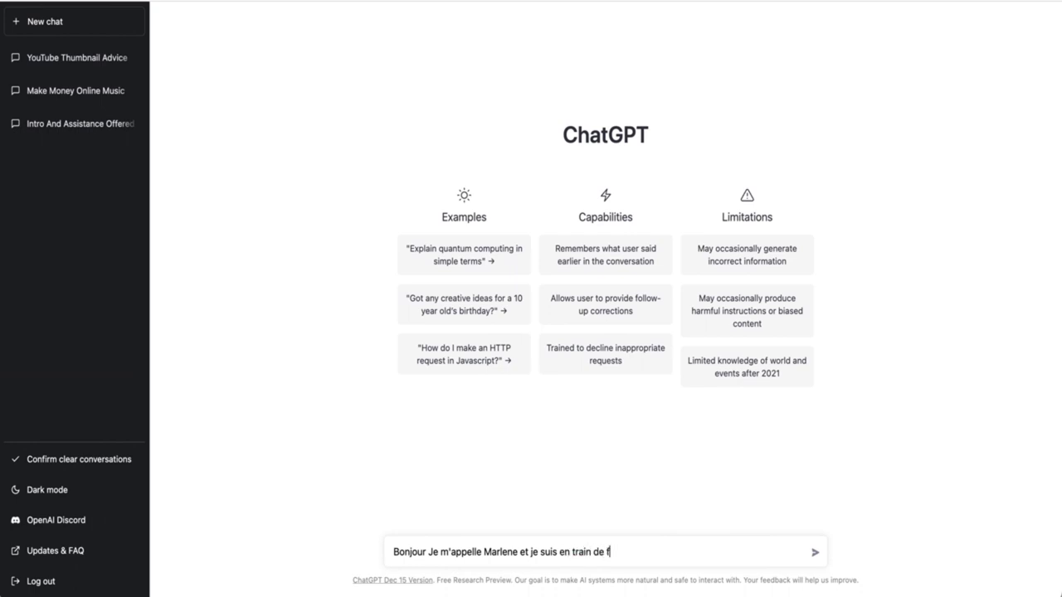
key(BackSpace)
text(créer une formation, can)
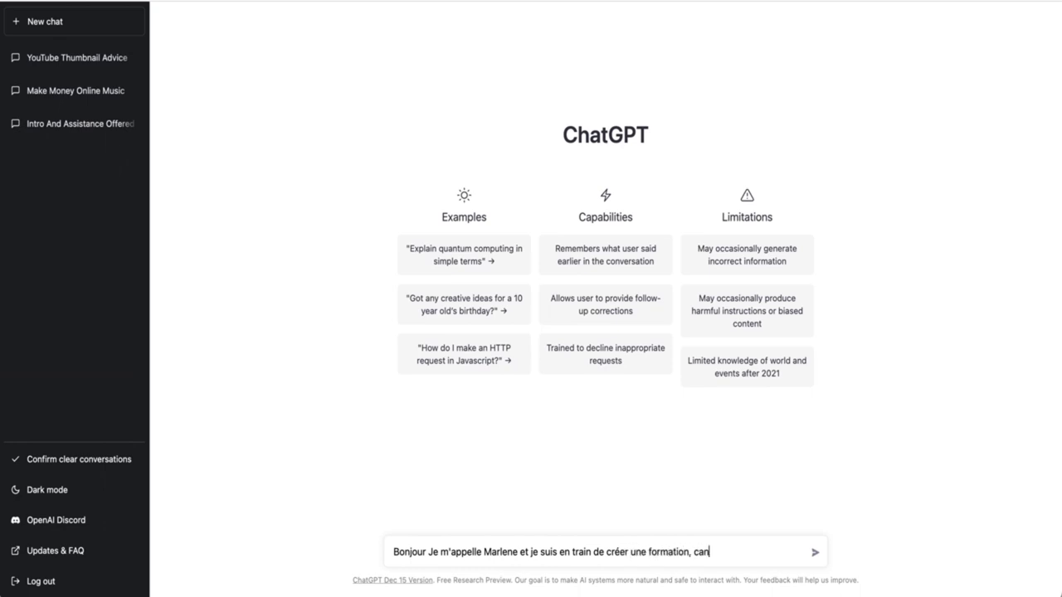
text( you translat)
text(e th)
text( this in en)
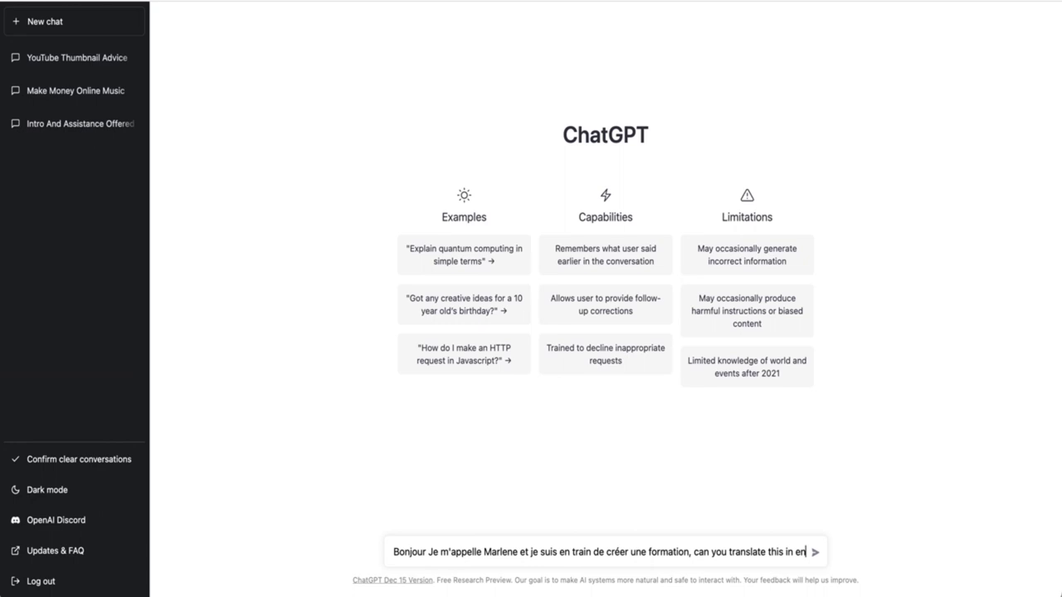
text(glish?)
key(Return)
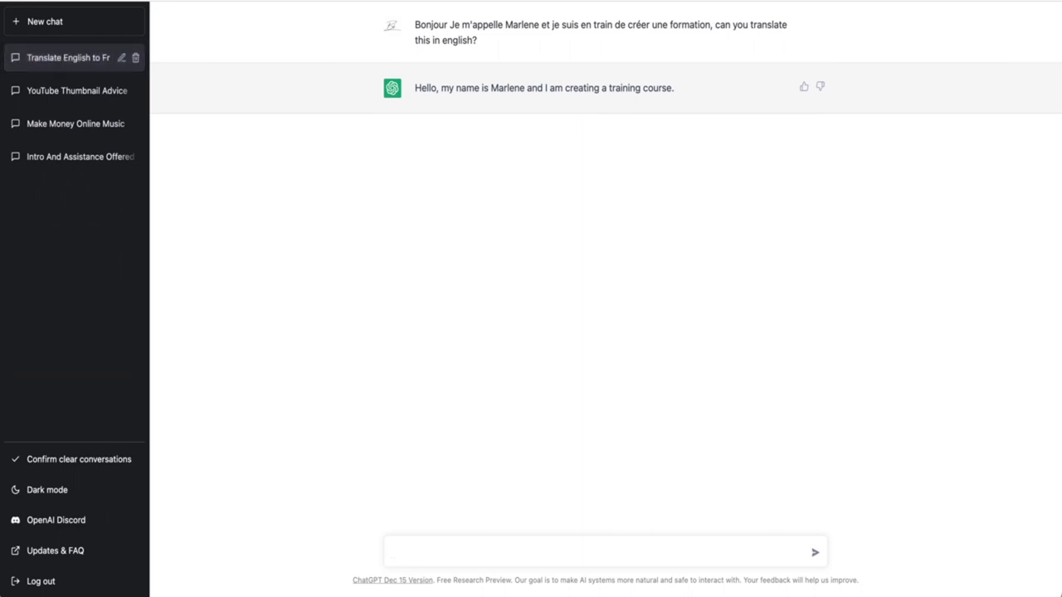
Request a Spanish version of the sentence by sending "translate it in spanish"
text(translate it in spanish)
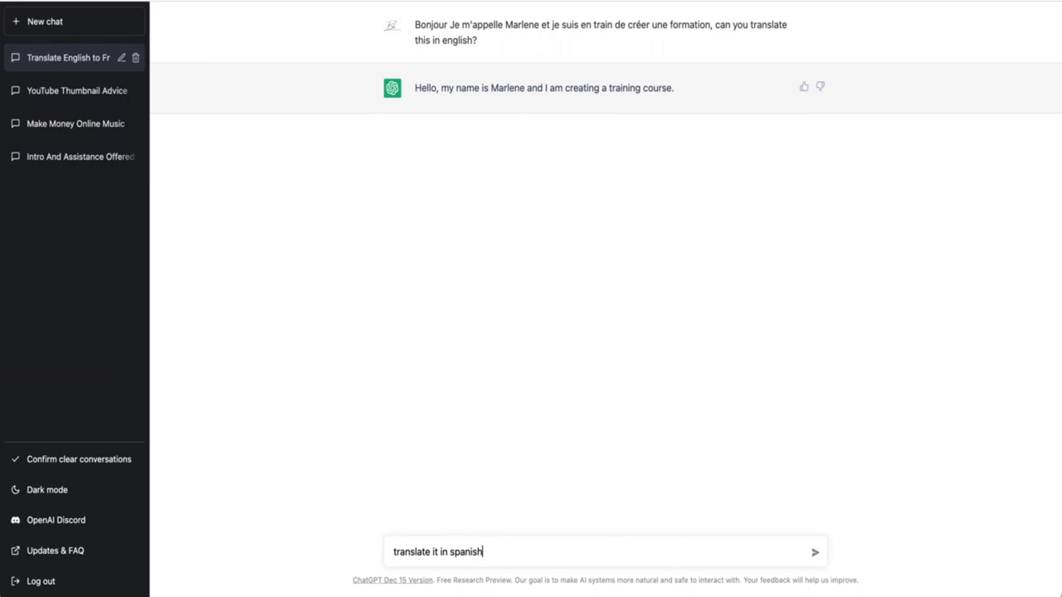
key(Return)
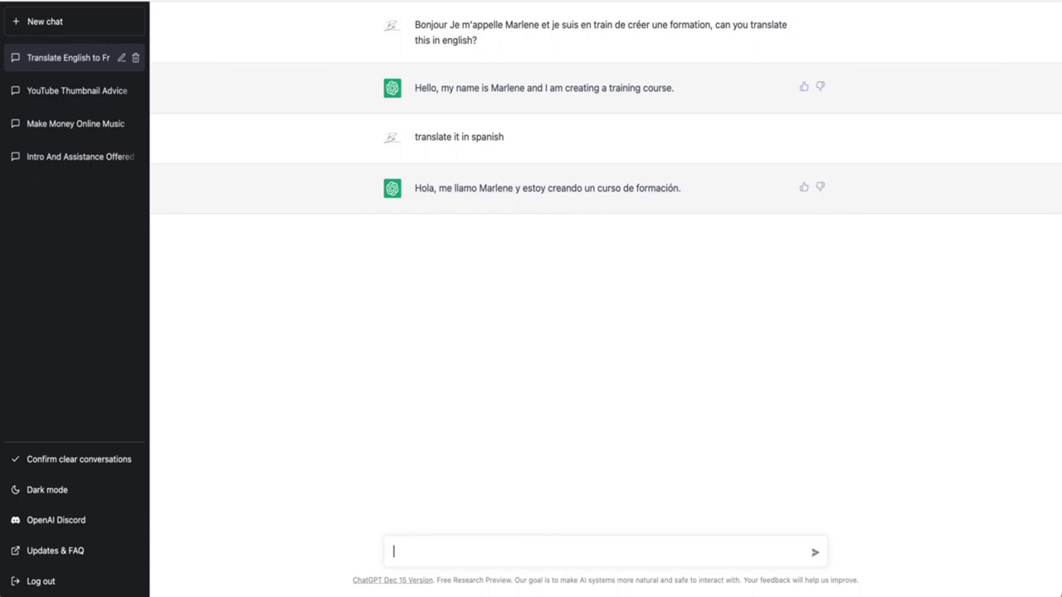
Send the message "I'm creating a course on vegetarian cooking, can you give me a precise structure?" in the same conversation
text(I'm)
text( creatin a)
text( a co)
text(urse )
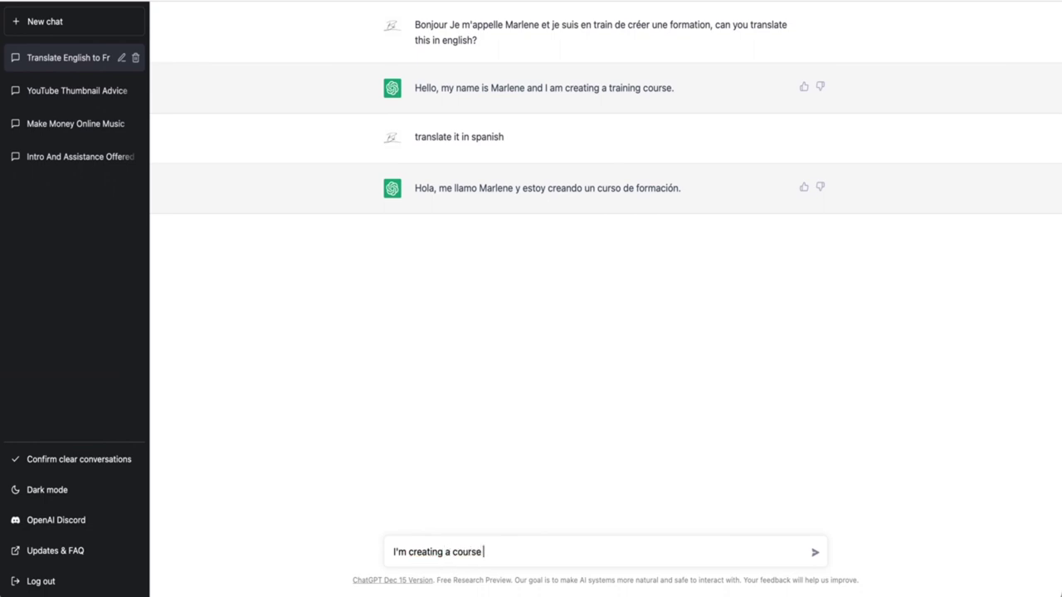
text(on vegetarien)
key(BackSpace)
key(BackSpace)
key(BackSpace)
text(an cooking)
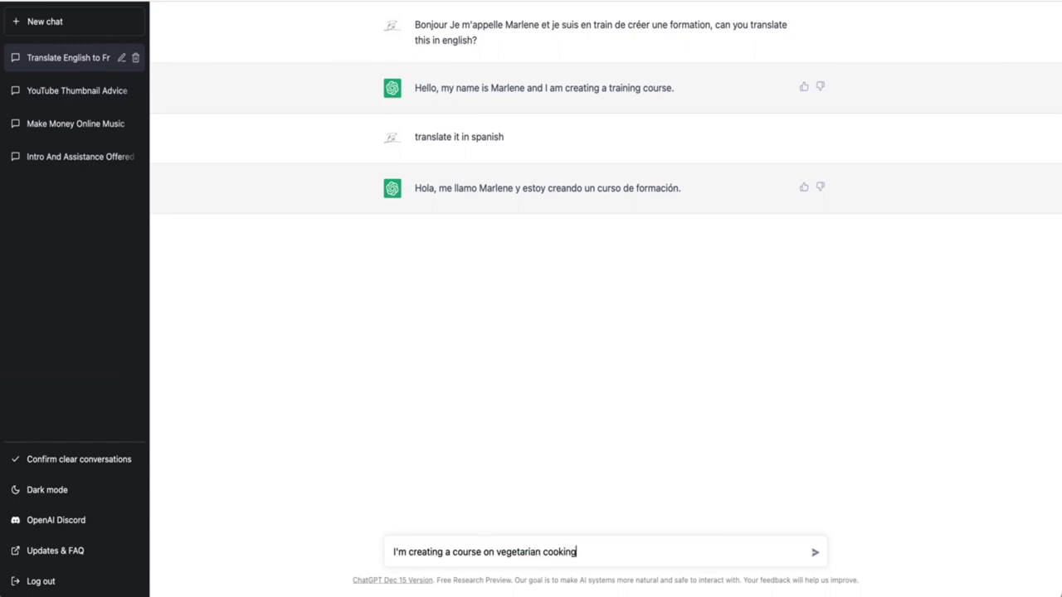
text(, can you give me a precise ptru)
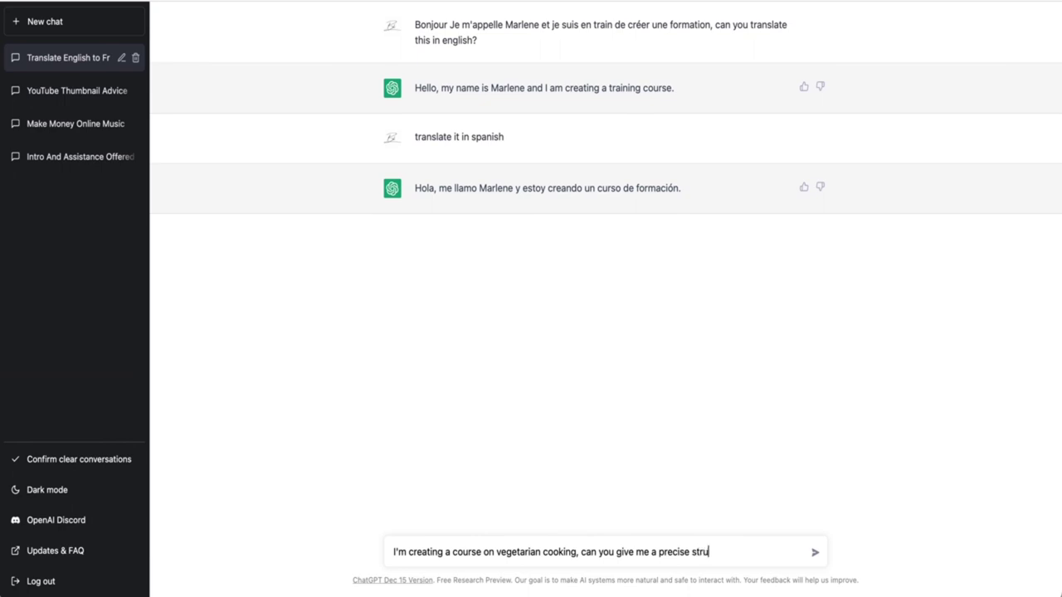
text(cture?)
key(Return)
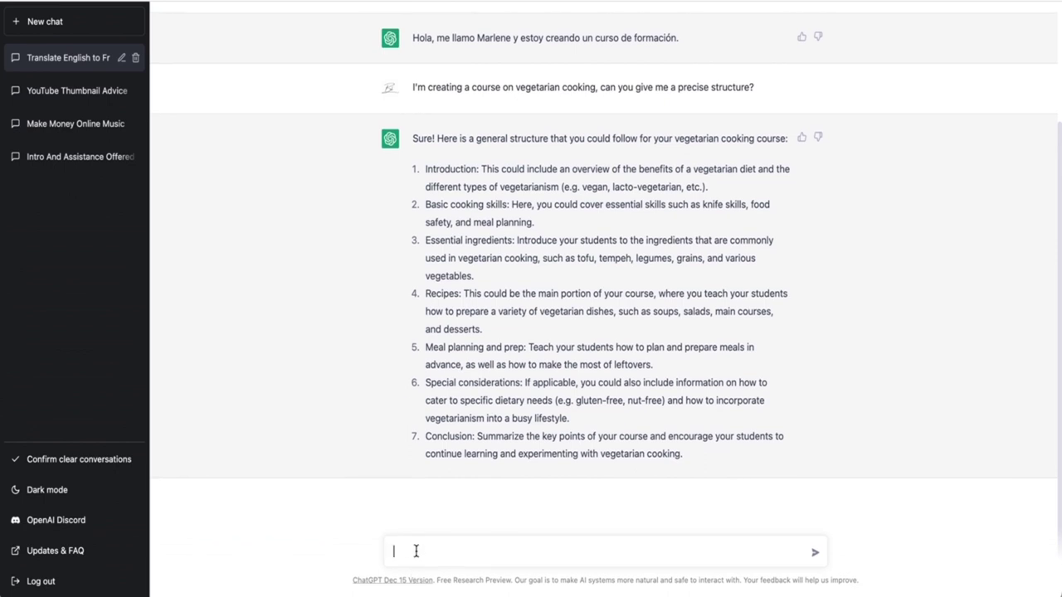
Send the follow-up message "summarize it like I'm (" about the vegetarian cooking course structure
text(summarize it like )
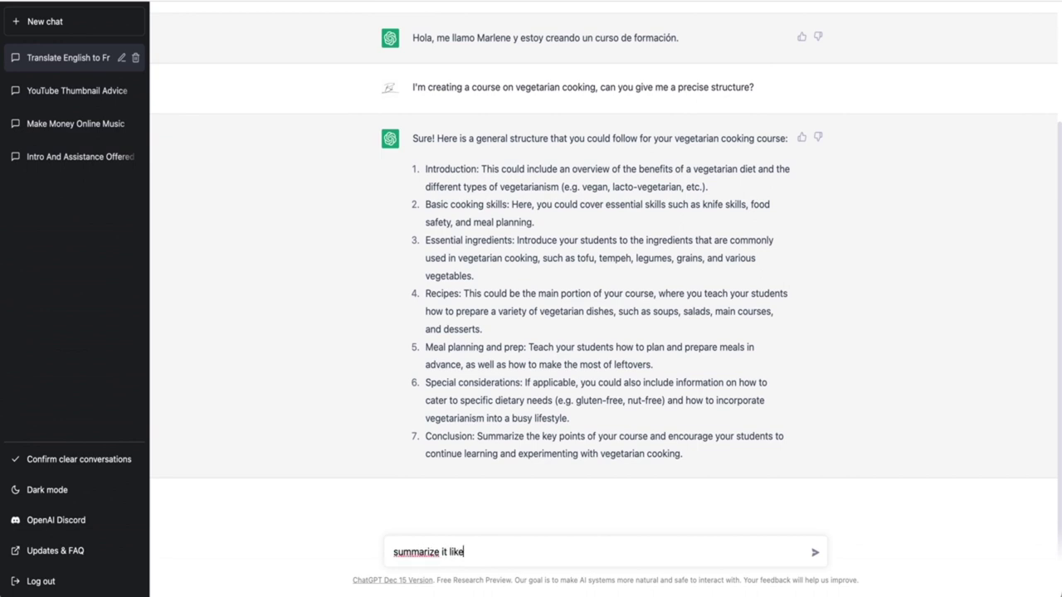
text(I'm ()
key(Return)
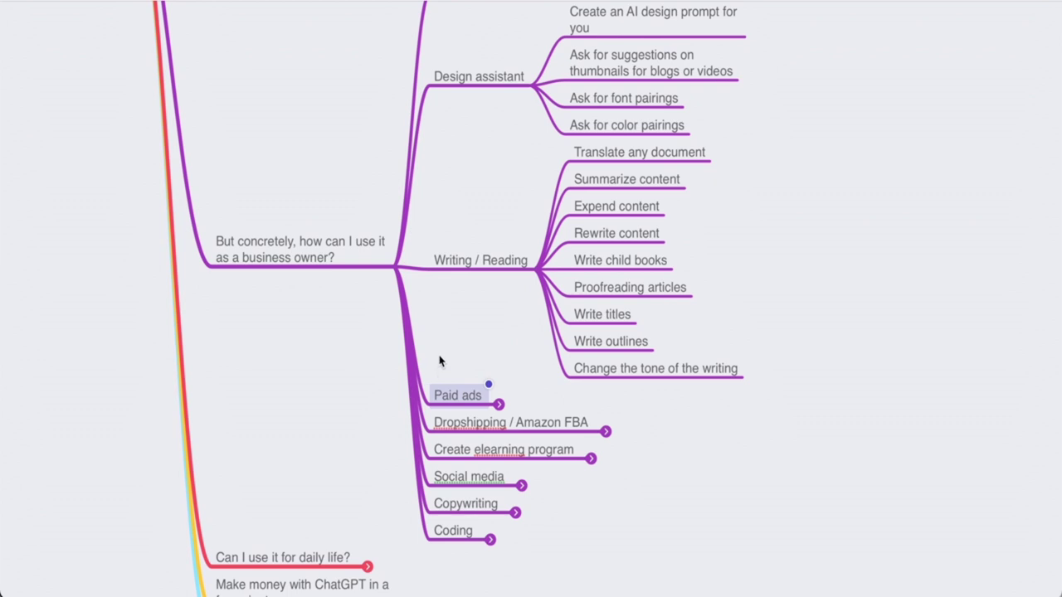
Switch to the mind map, expand the "Paid ads" topic and go through its subtopics, including "Ask for Facebook audience suggestions"
click(499, 404)
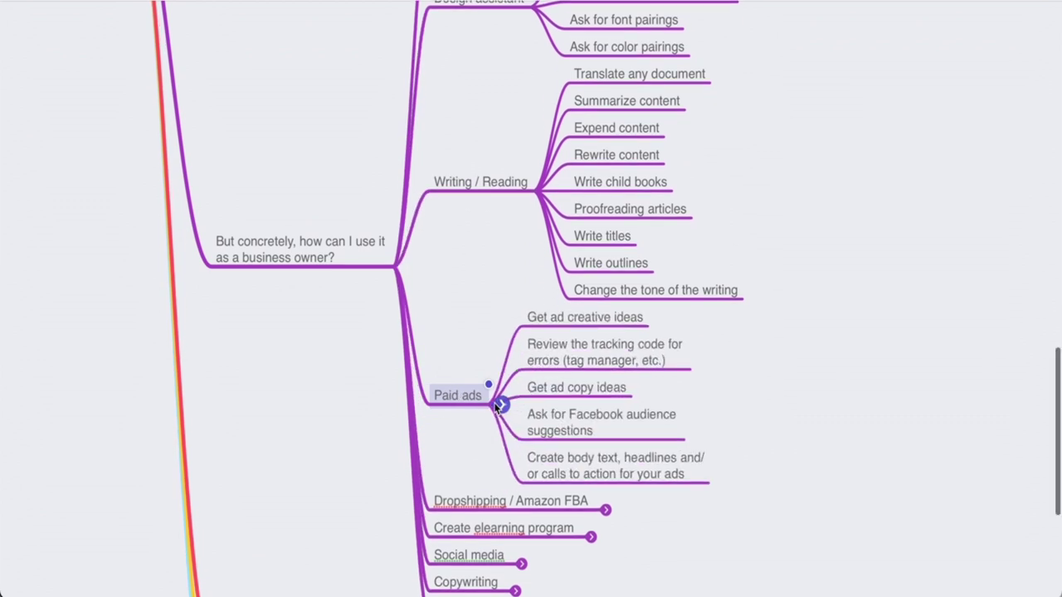
click(556, 353)
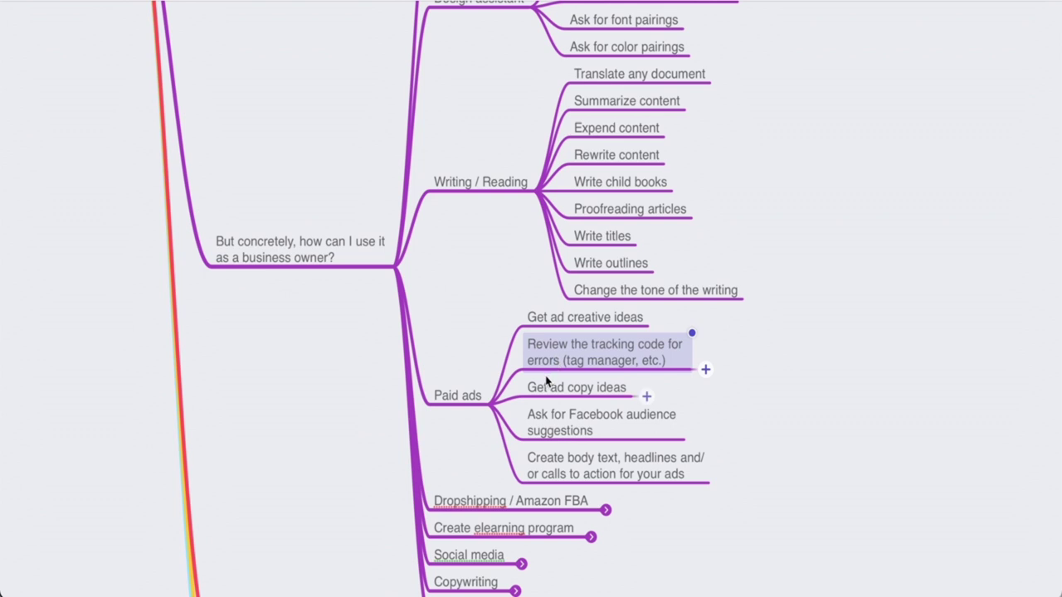
click(568, 433)
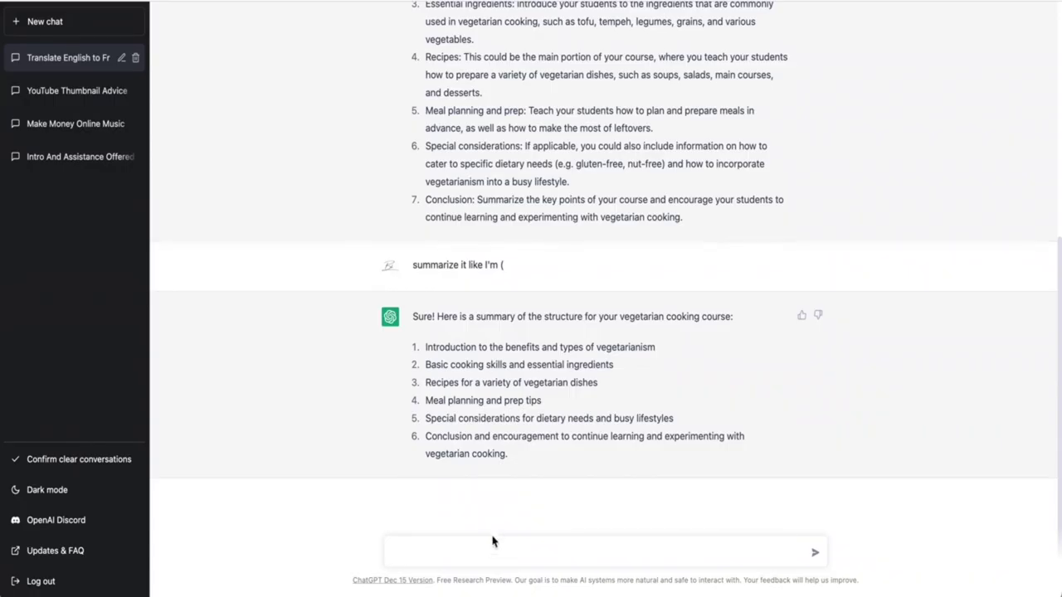
Return to ChatGPT and, in a new chat, send "can give me a ad copy for an Iphone 13 pro case"
click(86, 23)
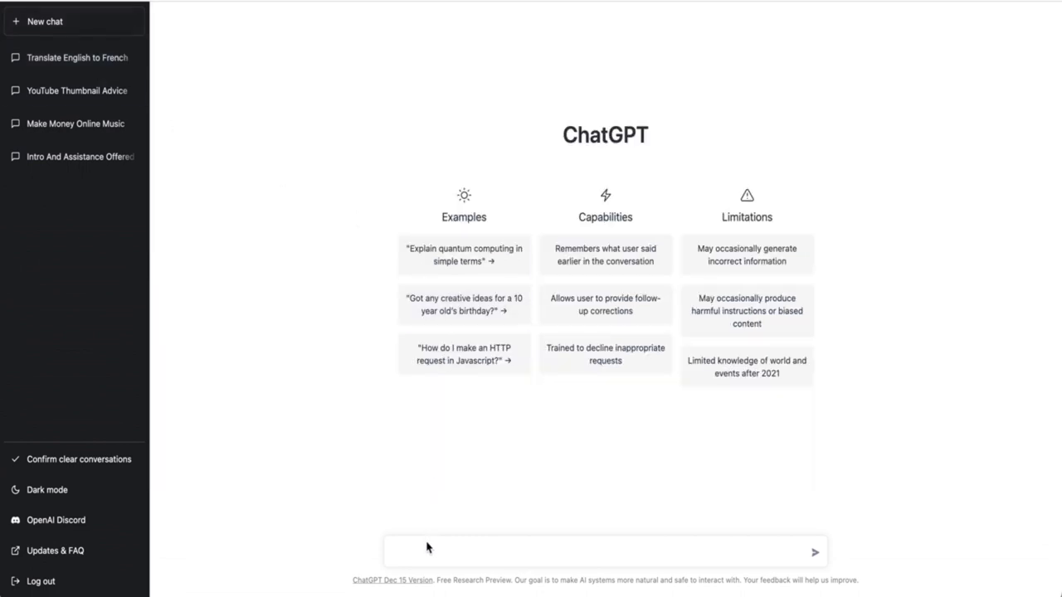
text(can give me a ad copy for a produc)
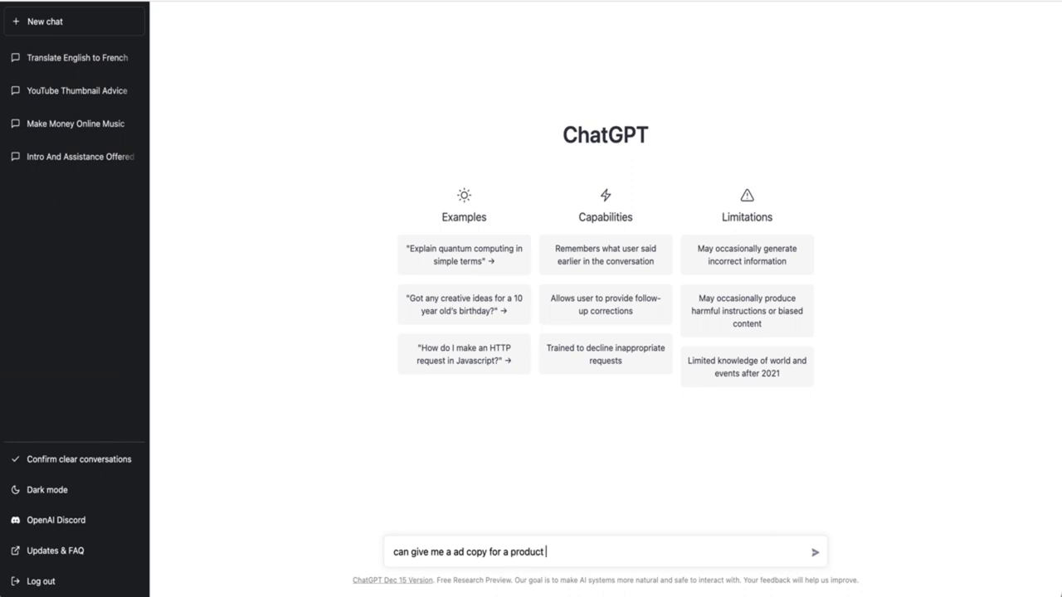
text(t)
key(BackSpace)
key(BackSpace)
key(BackSpace)
key(BackSpace)
key(BackSpace)
key(BackSpace)
key(BackSpace)
key(BackSpace)
text(an Iphone 13 pro case)
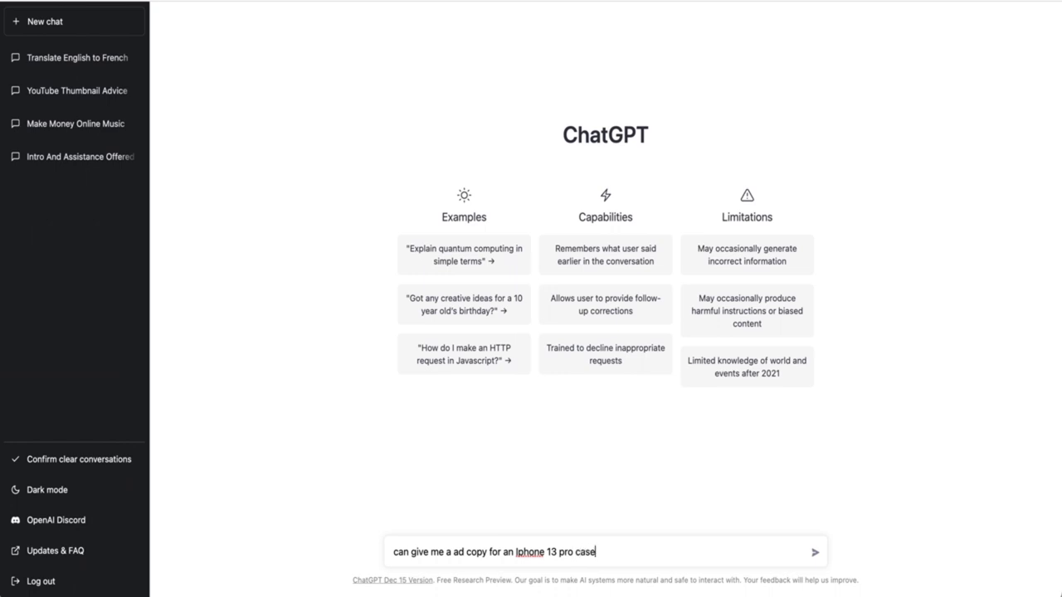
key(Return)
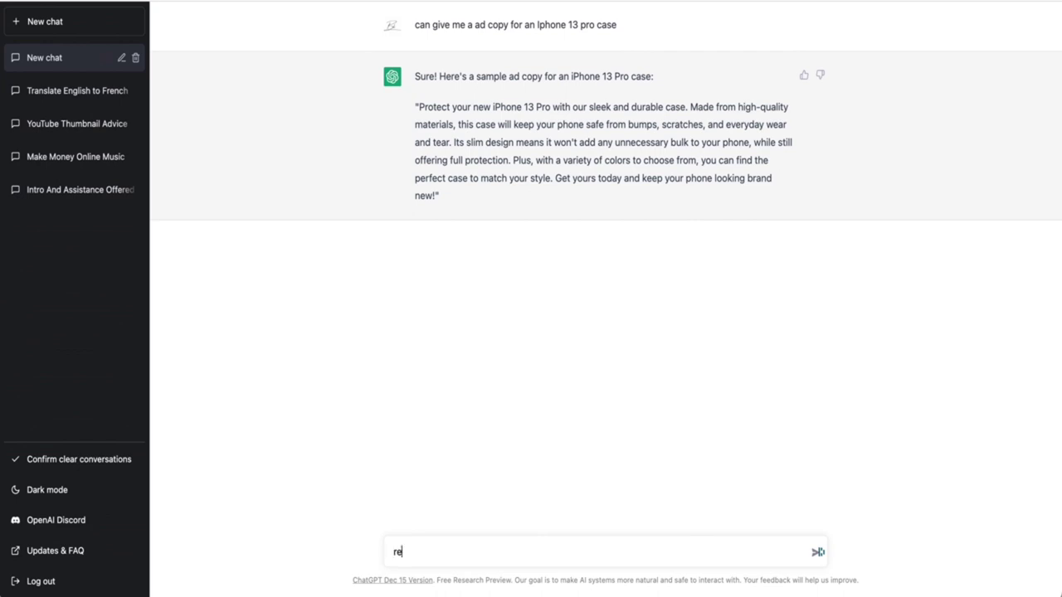
text(e)
key(BackSpace)
key(BackSpace)
text(ite this as ca)
key(BackSpace)
key(BackSpace)
key(BackSpace)
key(BackSpace)
text(d copy w)
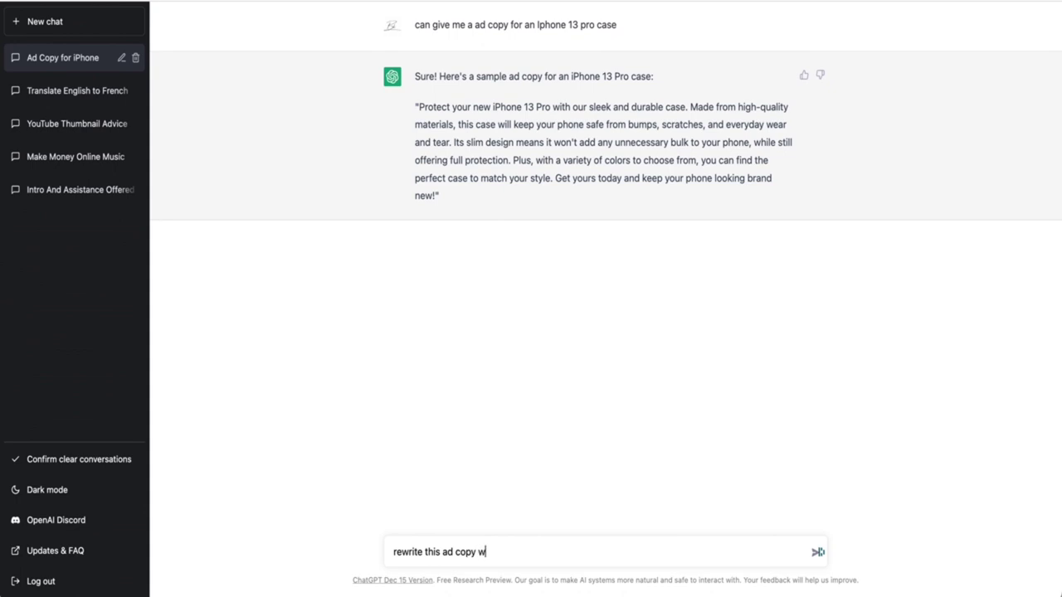
text(ith more)
key(BackSpace)
key(BackSpace)
key(BackSpace)
key(BackSpace)
key(BackSpace)
key(BackSpace)
text(for female)
key(BackSpace)
key(BackSpace)
key(BackSpace)
key(BackSpace)
key(BackSpace)
key(BackSpace)
key(BackSpace)
key(BackSpace)
key(BackSpace)
key(BackSpace)
key(BackSpace)
key(BackSpace)
key(BackSpace)
key(BackSpace)
key(BackSpace)
key(BackSpace)
key(BackSpace)
key(BackSpace)
key(BackSpace)
key(BackSpace)
key(BackSpace)
key(BackSpace)
key(BackSpace)
key(BackSpace)
key(BackSpace)
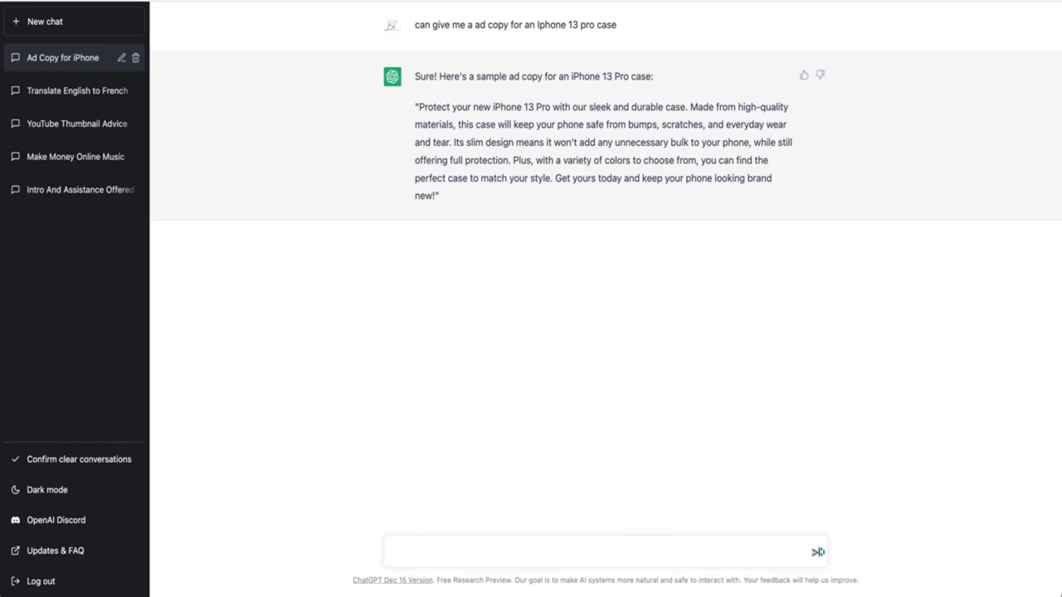
Send the message "rewrite this ad copy for female loving creating content" in the same conversation
text(rewrite this ad copy for female)
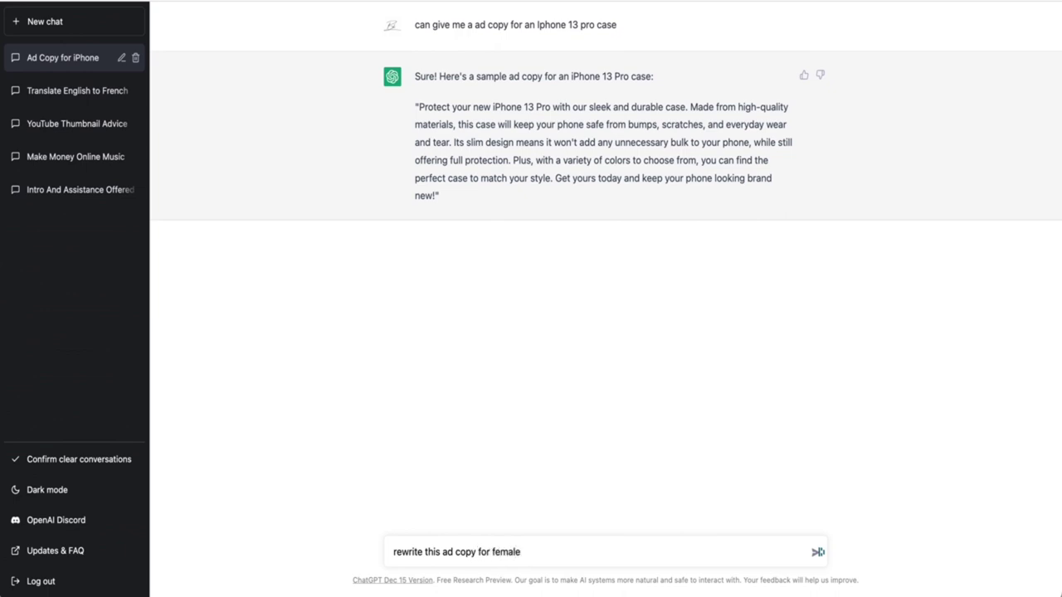
text( loving creatio)
text(g content)
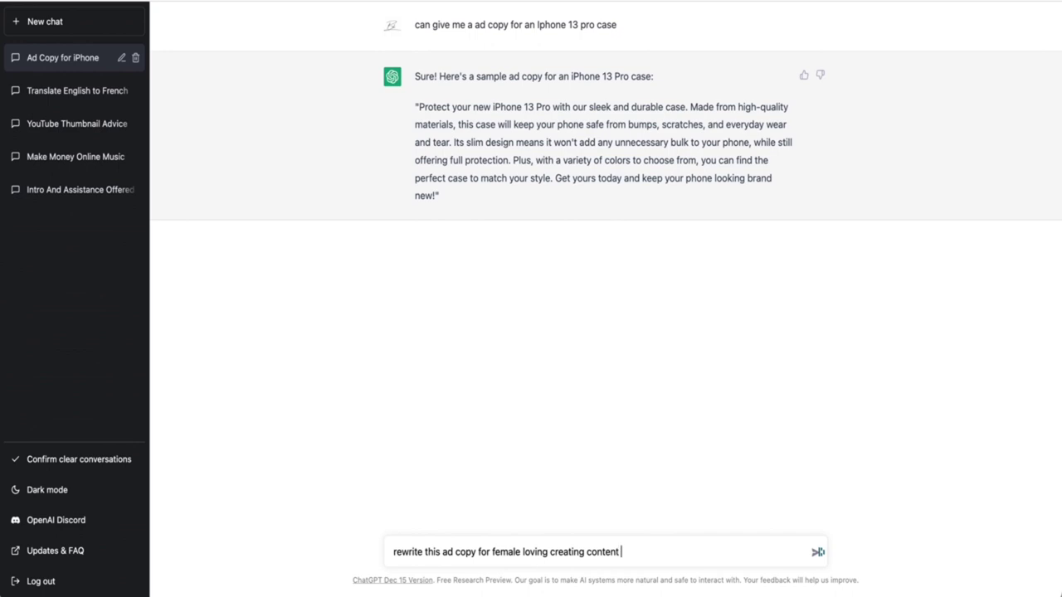
key(Return)
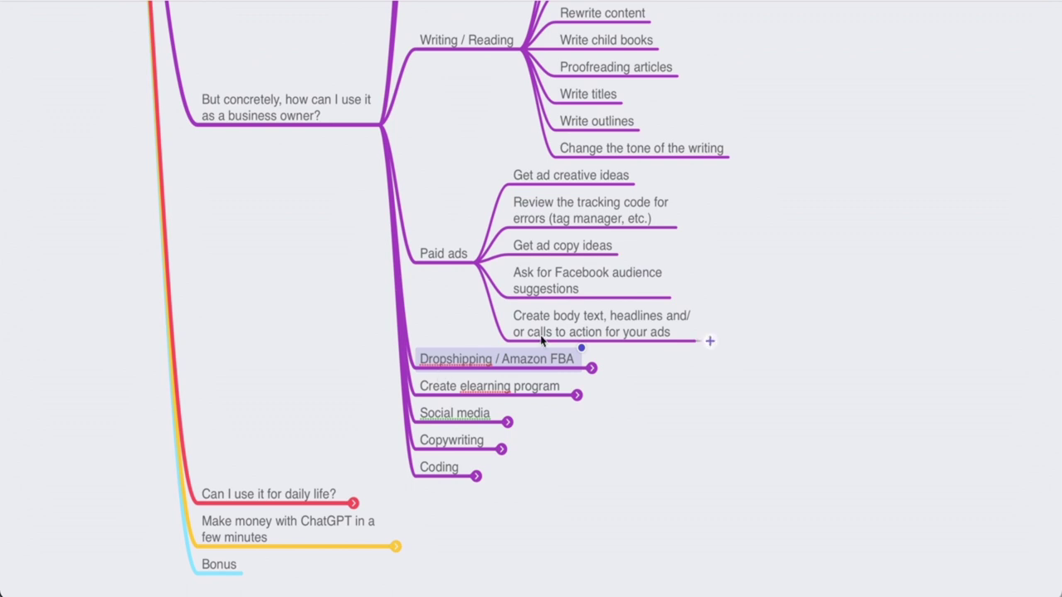
Expand the "Dropshipping / Amazon FBA" topic in the mind map, and open amazon.com in the browser
click(592, 367)
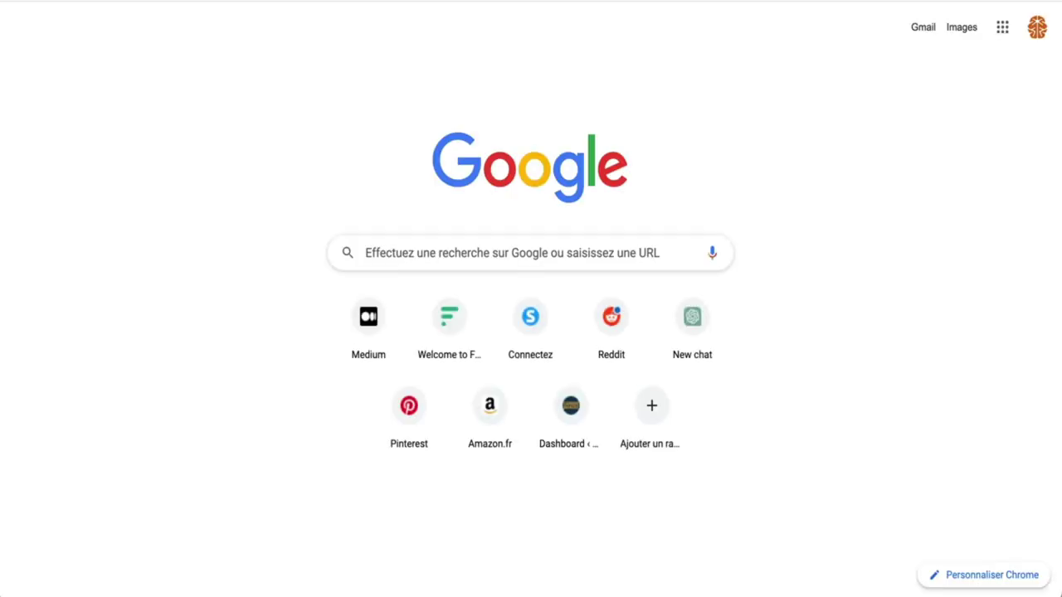
text(amazon.com)
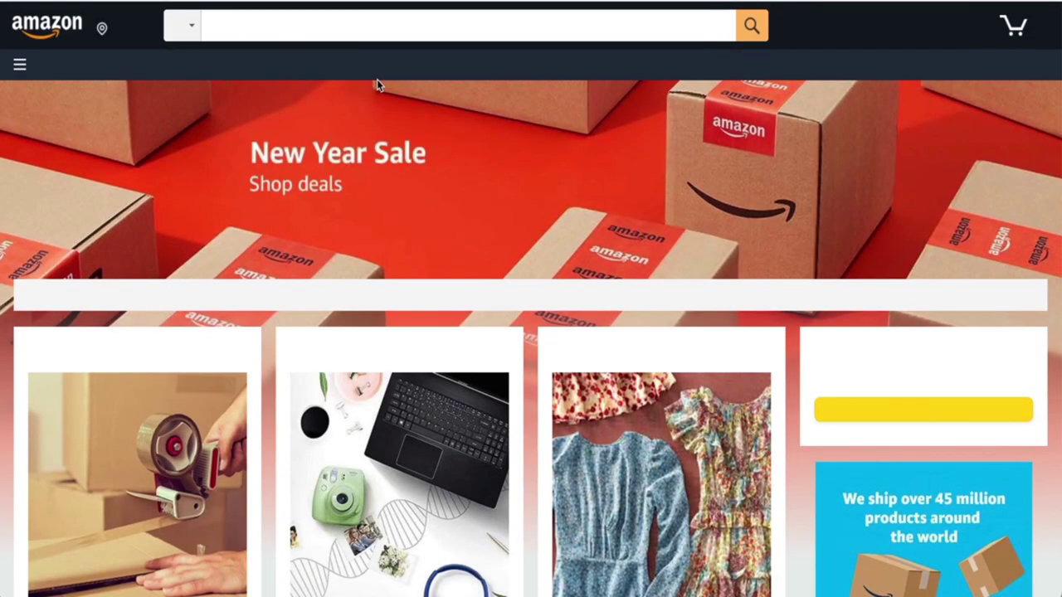
click(329, 26)
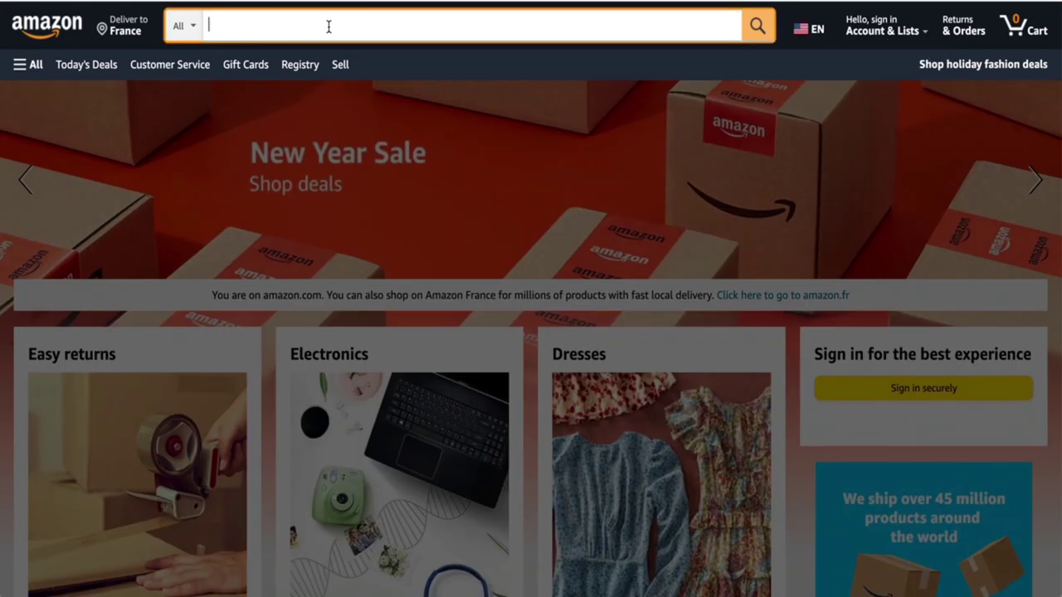
click(351, 94)
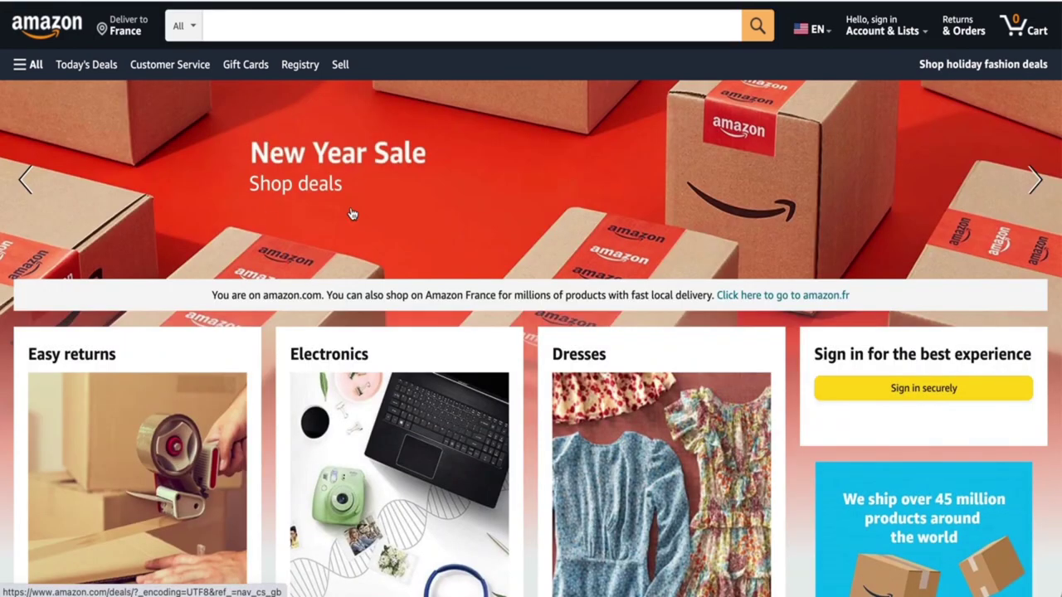
Open the Electronics category and go to the Amazon Basics 48 Pack AA batteries product page
scroll(381, 355, down, 3)
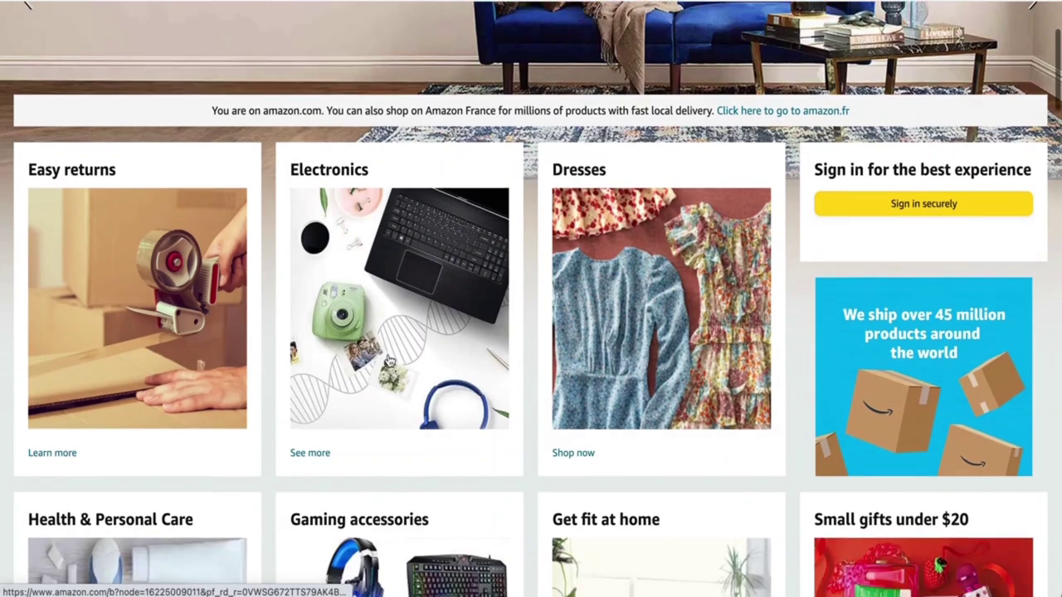
click(311, 452)
scroll(327, 462, down, 2)
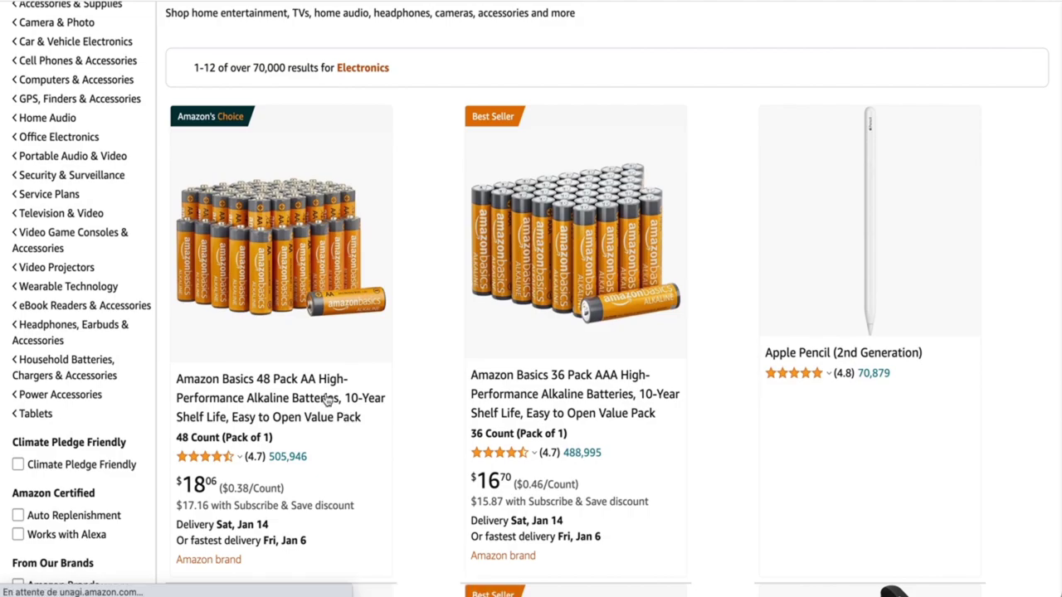
click(328, 400)
scroll(515, 451, down, 5)
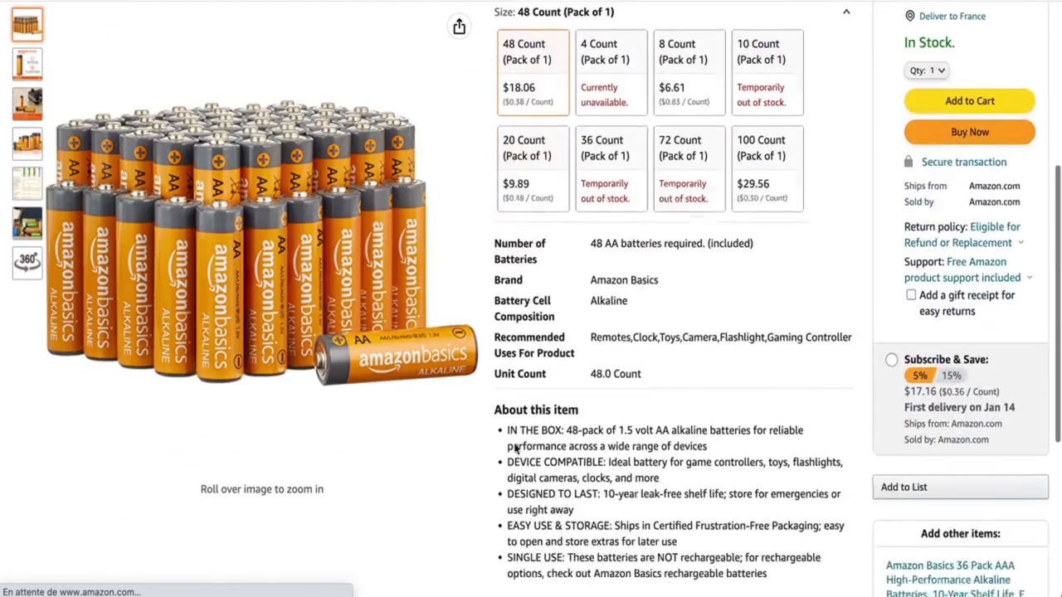
Copy all the bullet points under "About this item" for the AA batteries
scroll(514, 448, down, 3)
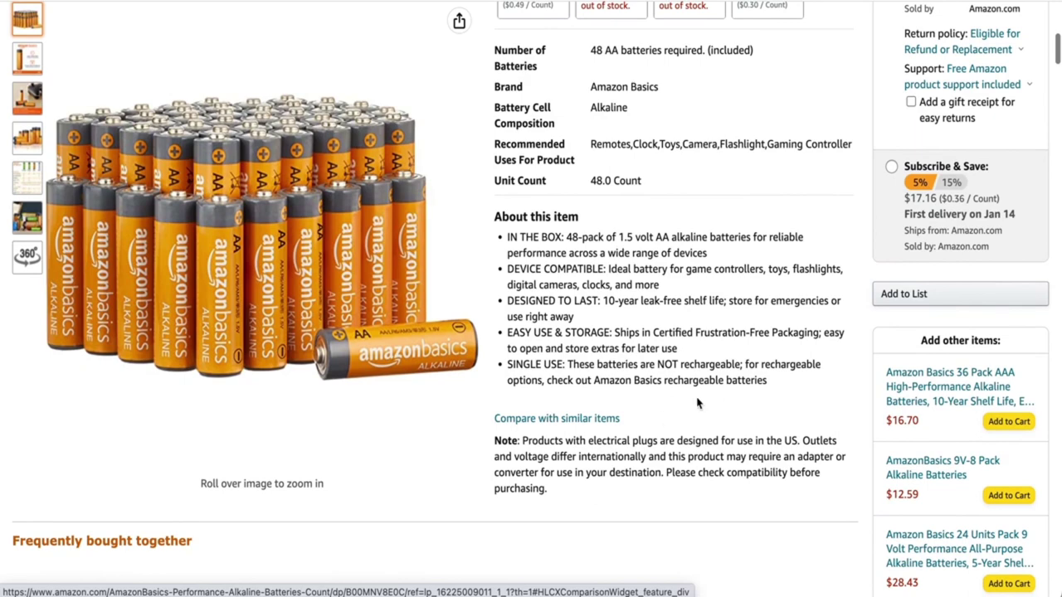
drag(788, 386, 498, 237)
key(ctrl+c)
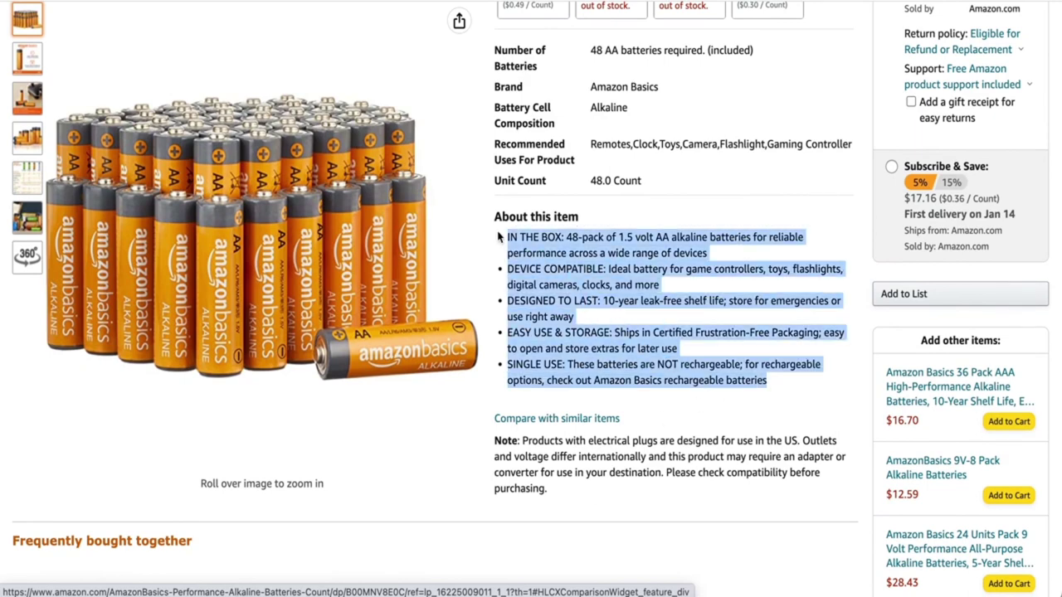
Switch to ChatGPT and, in a new chat, send "Can you rewrite this product description" followed by the copied battery bullet points
key(ctrl+Tab)
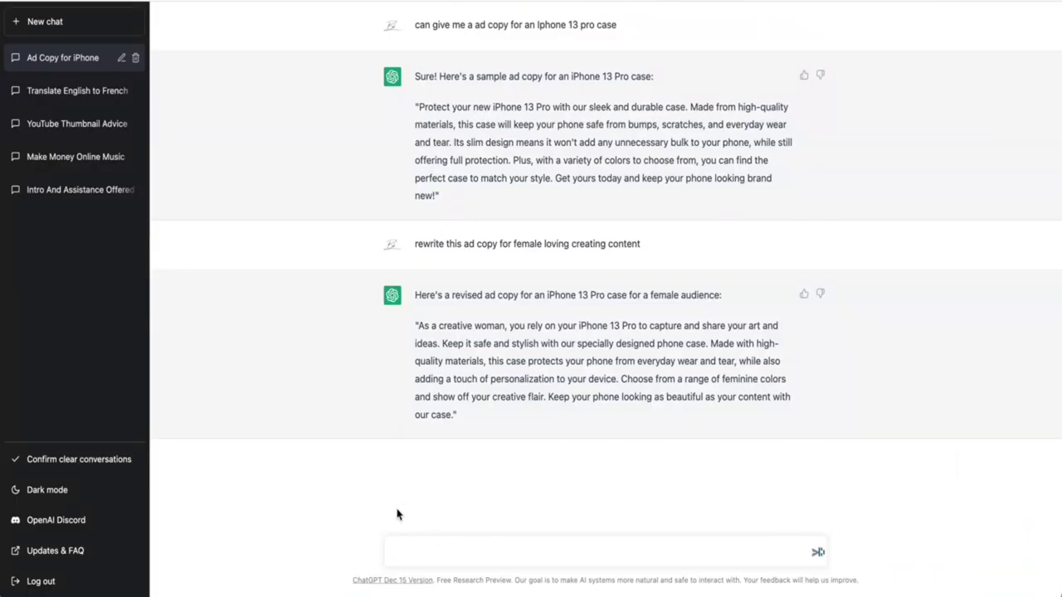
click(83, 18)
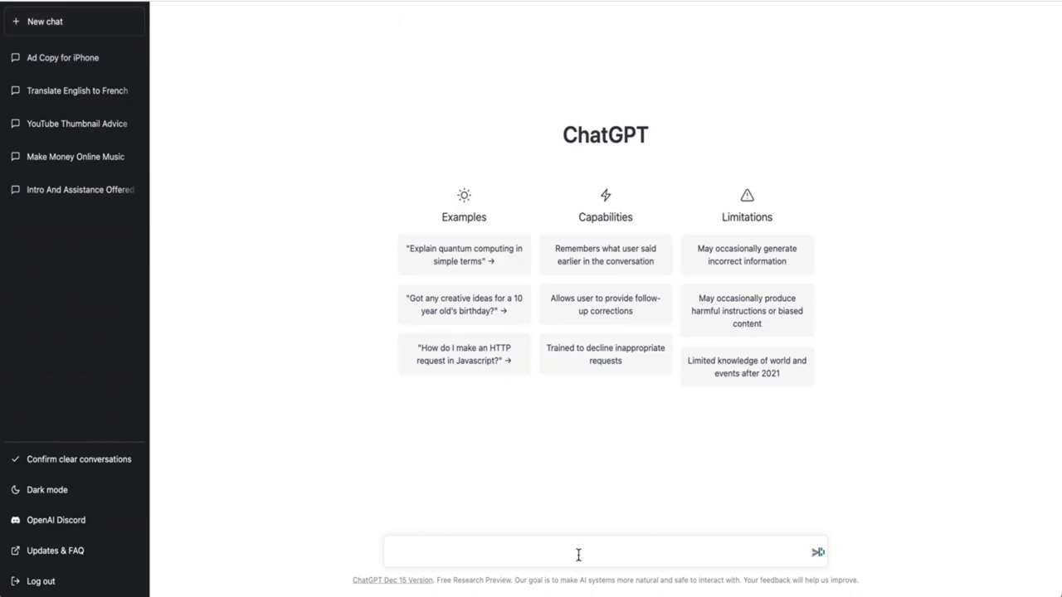
text(Can you rewrite this product de)
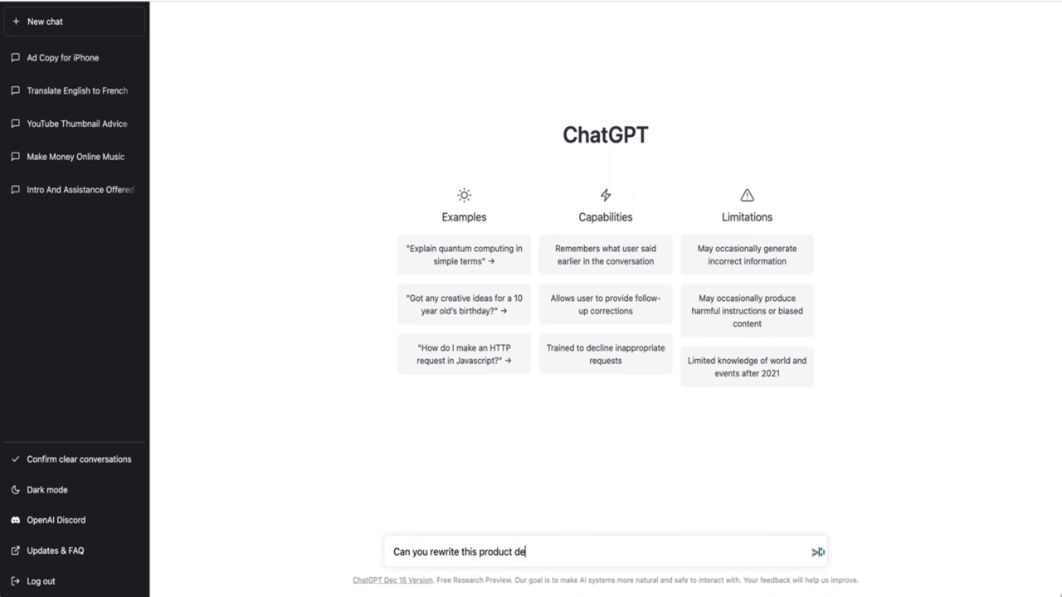
text(scrit)
key(BackSpace)
text(ption)
key(shift+Return)
key(shift+Return)
key(ctrl+v)
click(819, 552)
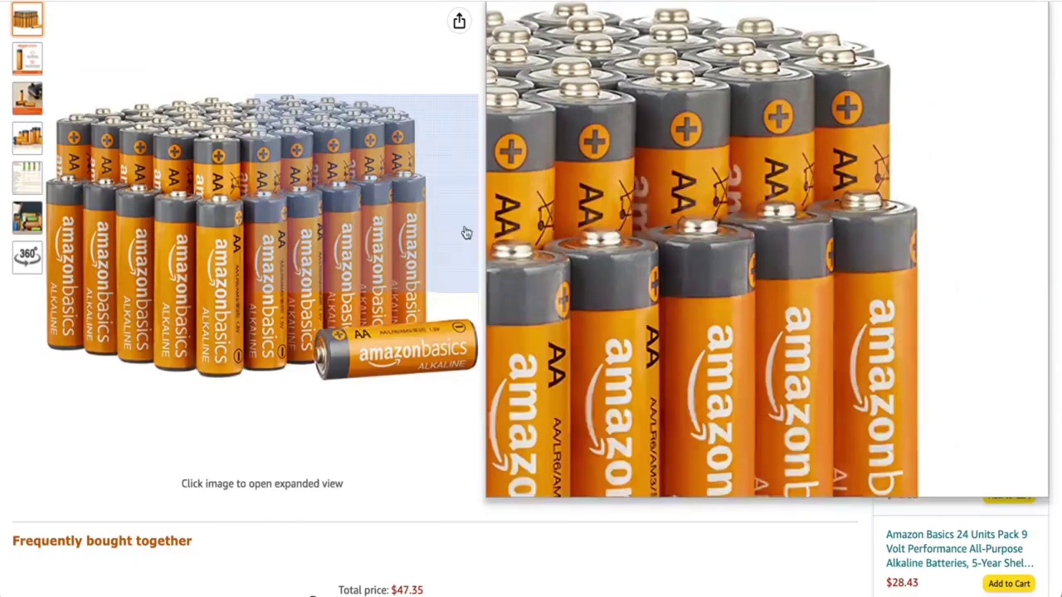
Switch back to Amazon, look over the rest of the battery page and search the store for "running shooes"
scroll(465, 249, down, 10)
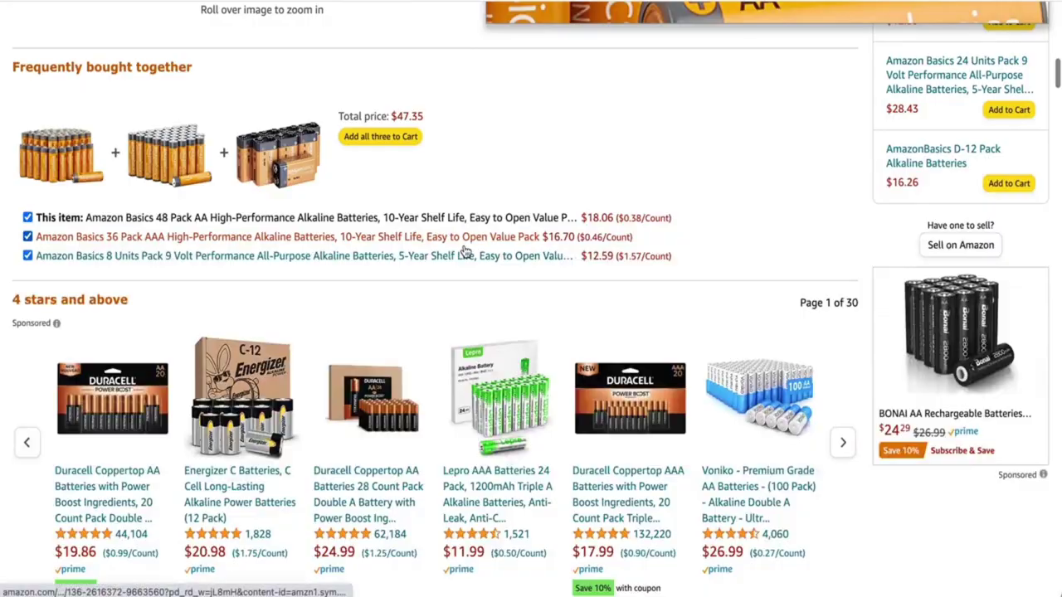
scroll(466, 253, down, 20)
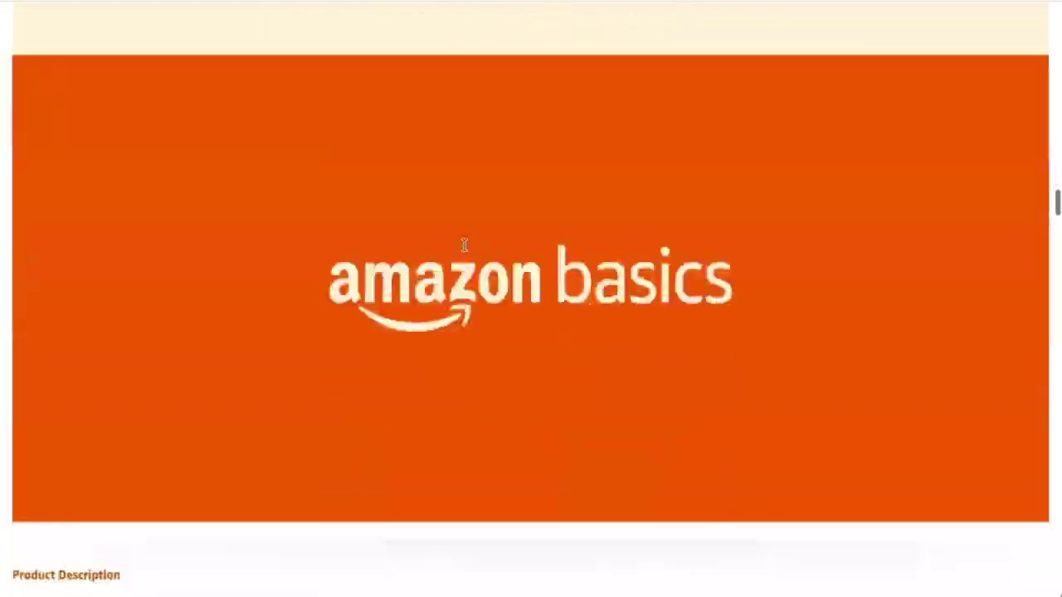
scroll(465, 253, up, 20)
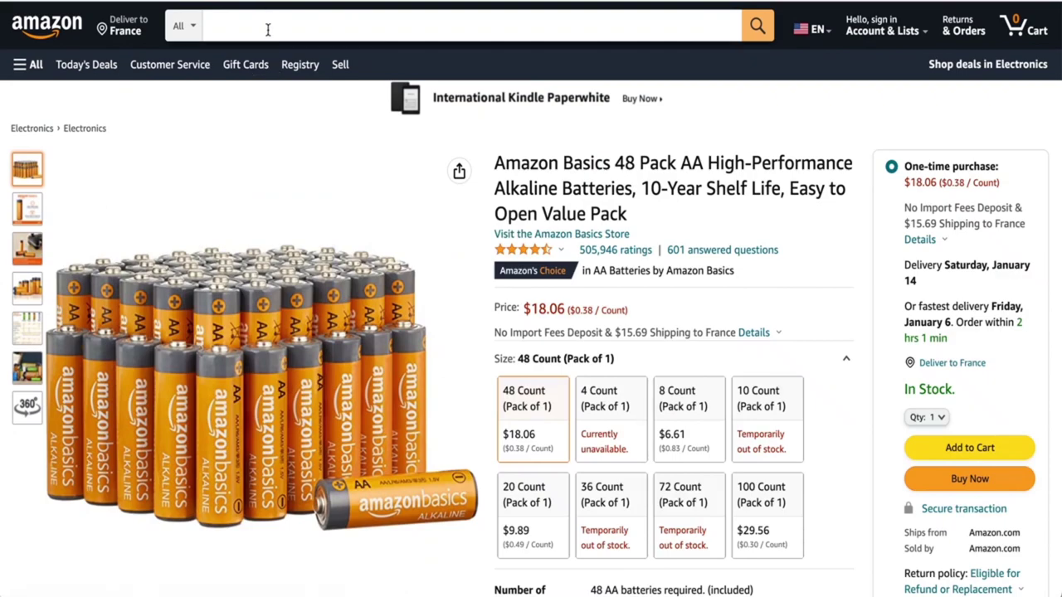
click(268, 29)
text(runni)
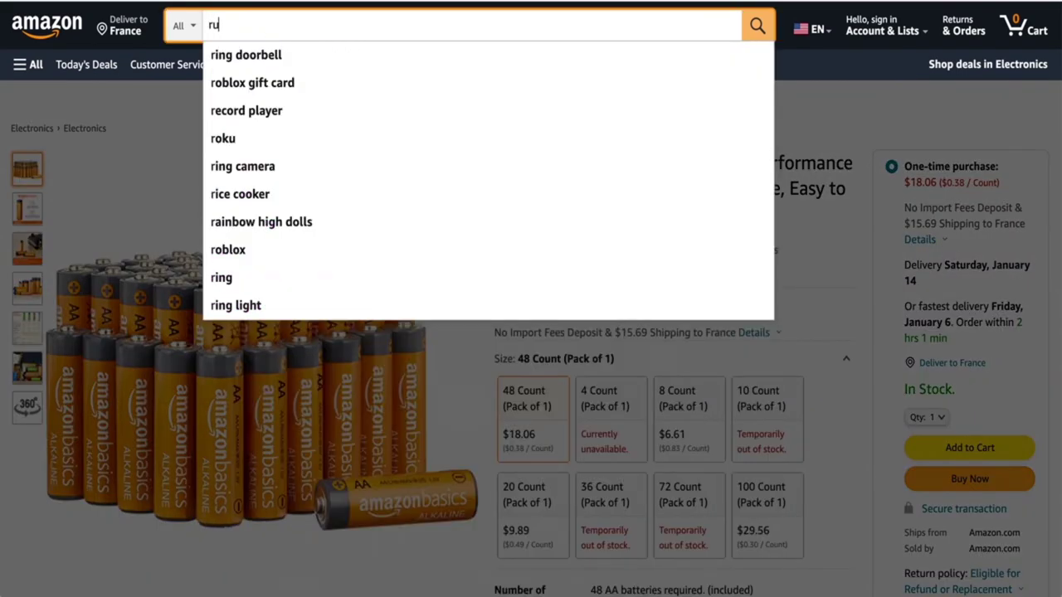
text(ng shooes)
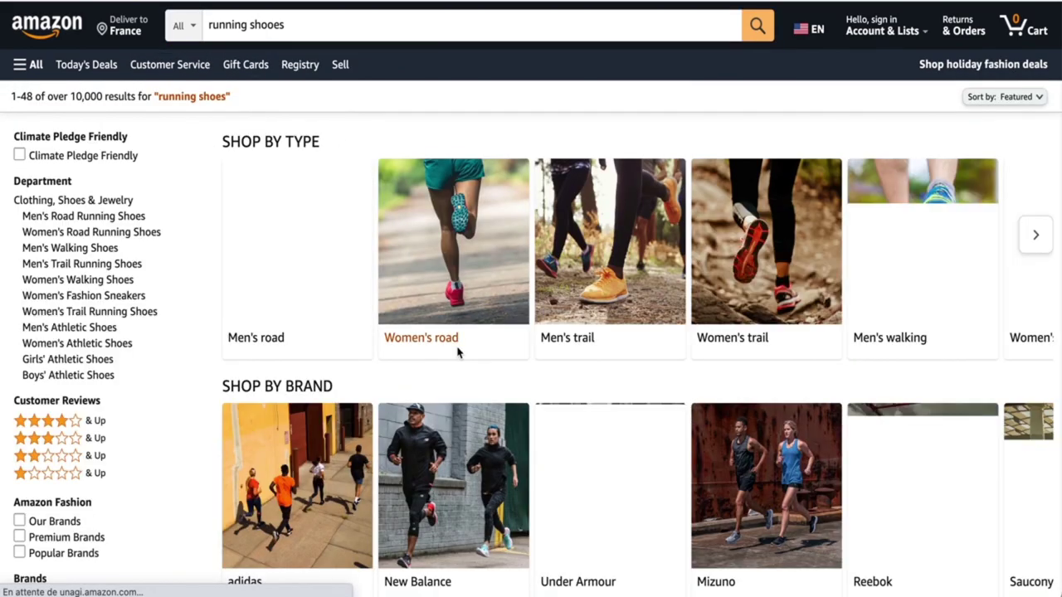
Open the black Under Armour running shoe from the results and go to its "About this Item" section
scroll(457, 348, down, 5)
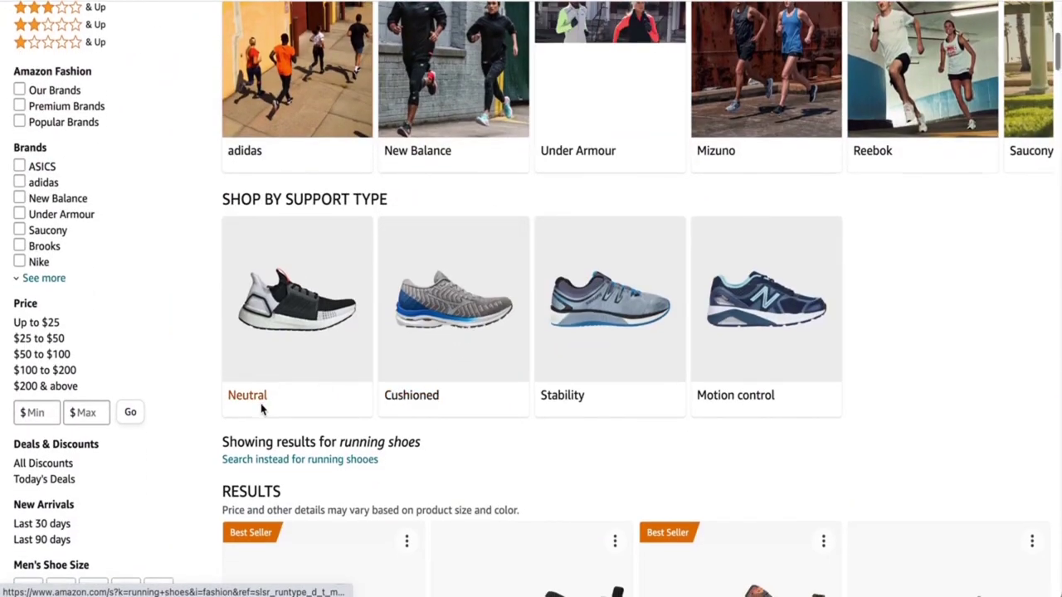
scroll(260, 407, down, 4)
scroll(337, 509, down, 1)
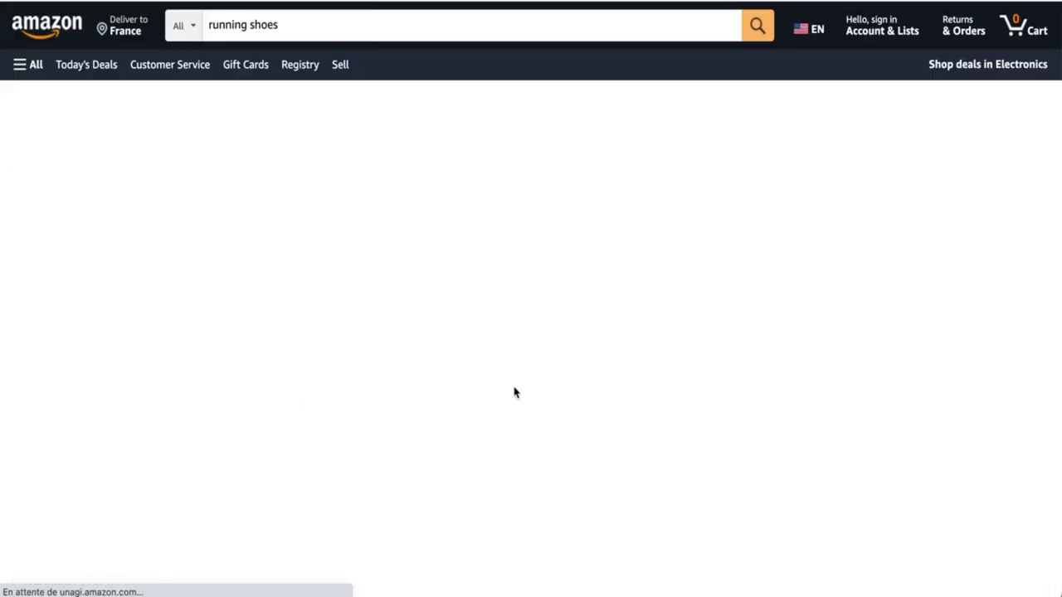
scroll(514, 390, down, 5)
scroll(514, 394, down, 1)
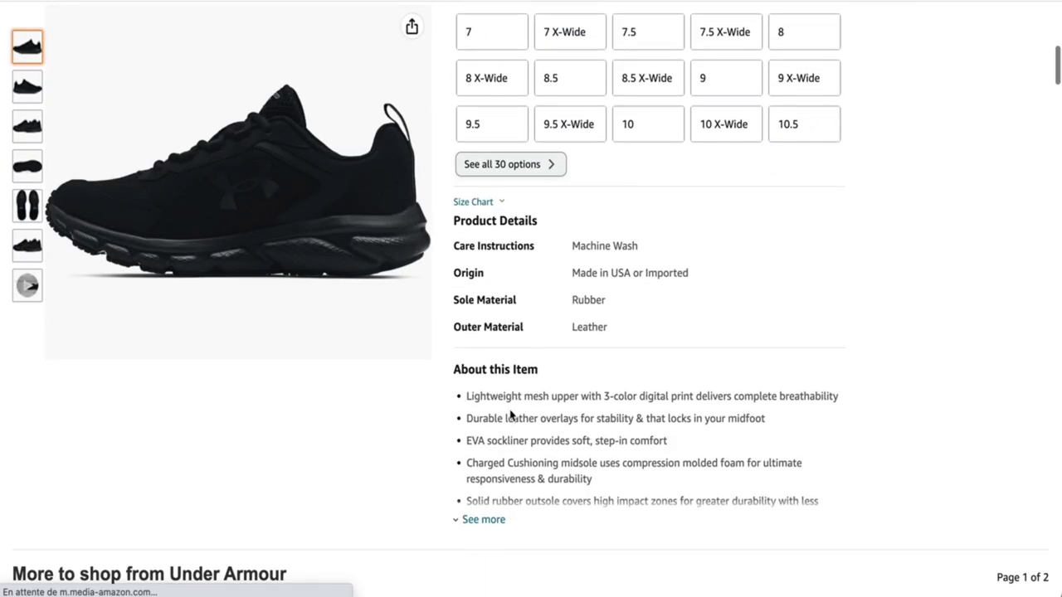
Expand the full details of the Under Armour running shoe and copy the whole Description paragraph
click(496, 523)
scroll(498, 514, down, 1)
scroll(531, 488, down, 3)
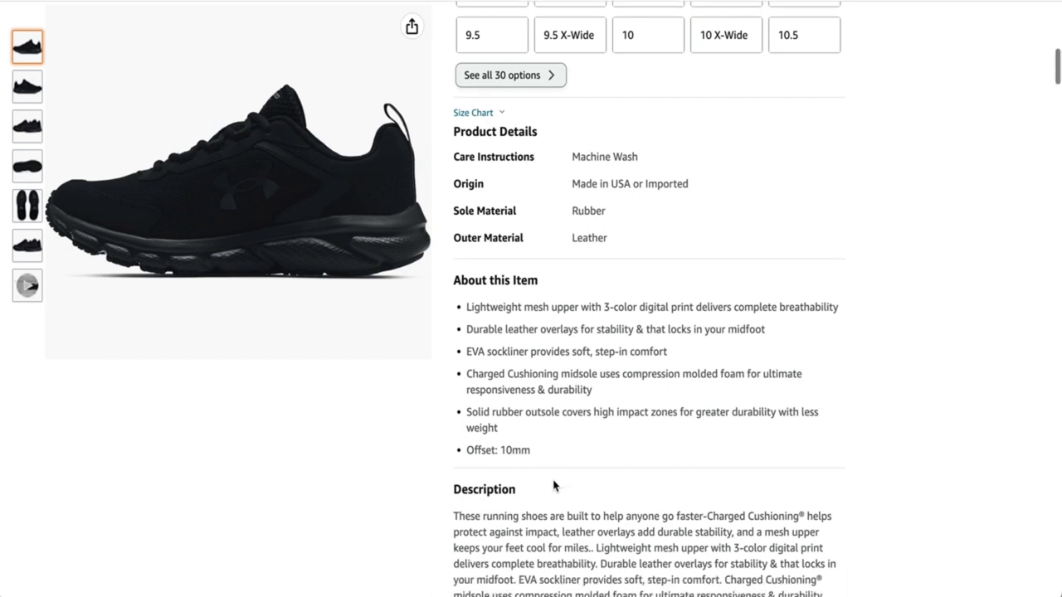
drag(604, 535, 454, 390)
click(453, 390)
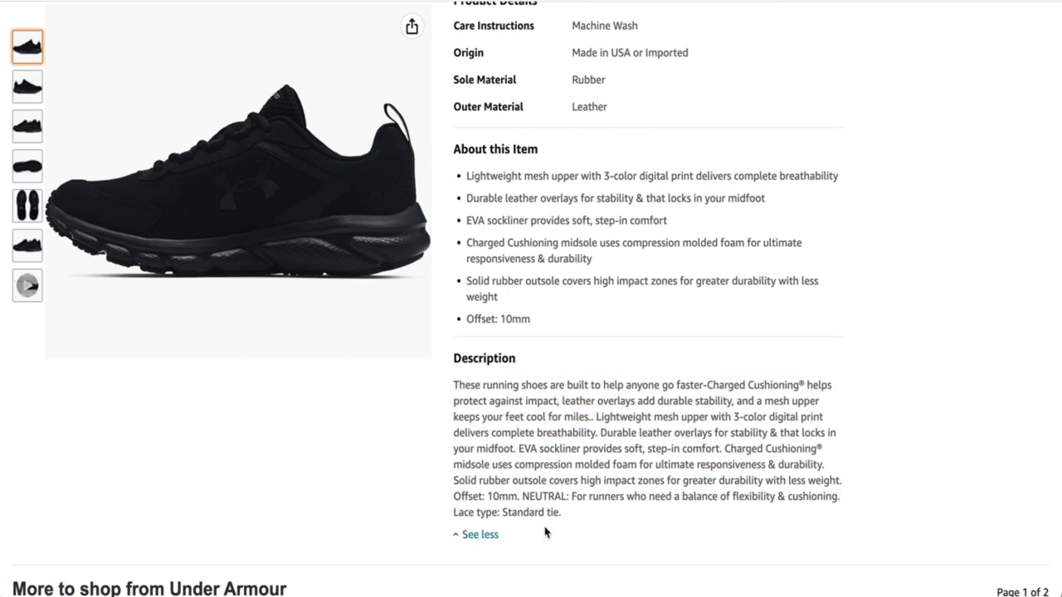
drag(574, 517, 453, 387)
key(ctrl+c)
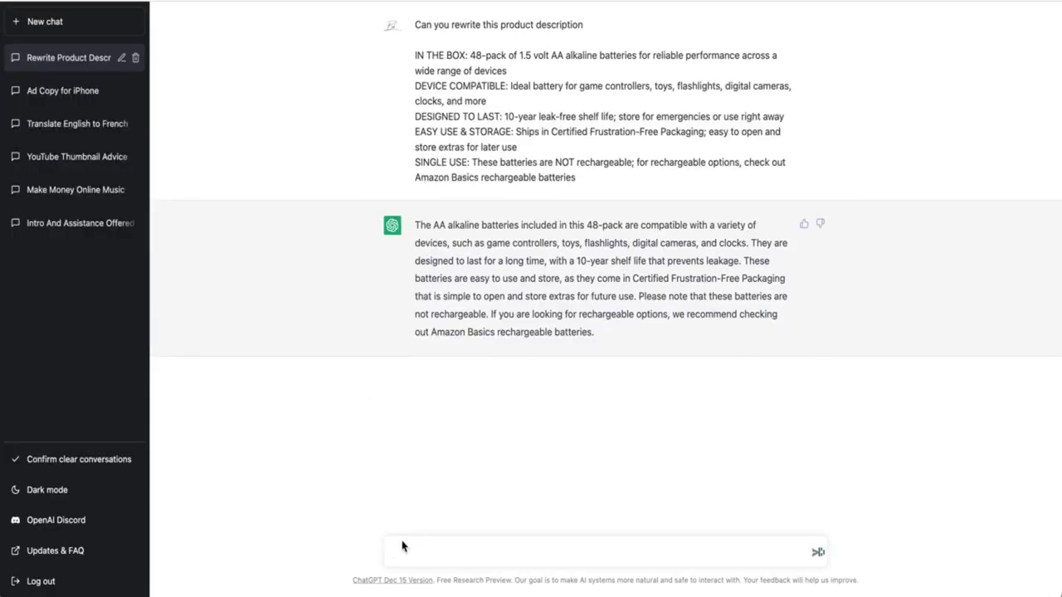
In ChatGPT, send "can you a better product description on running shoes for men planning to run a marathon" with "here is a first draft" below it
click(405, 557)
text(can you a better product de)
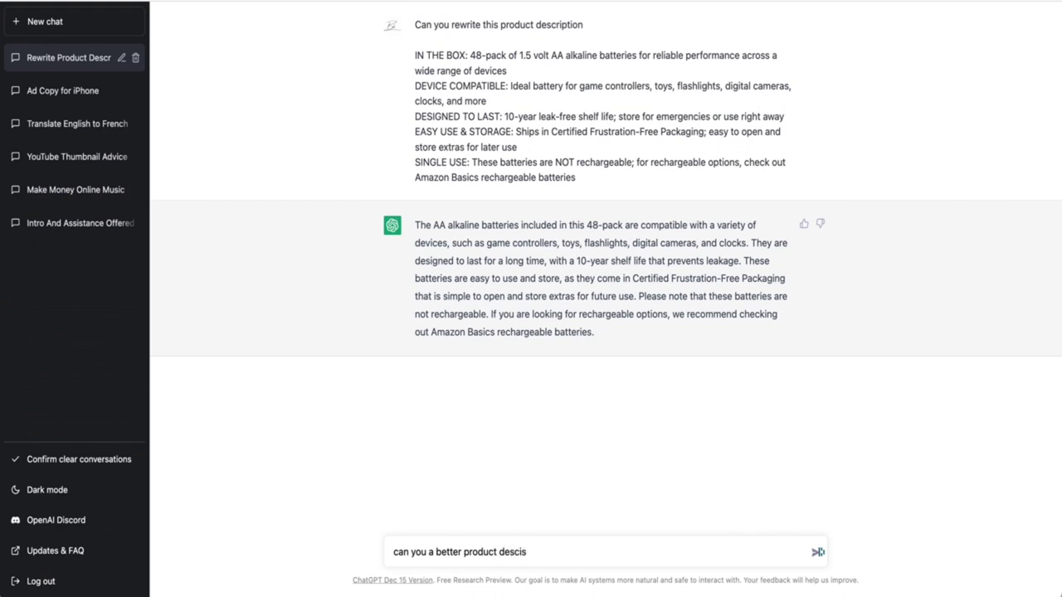
text(scription on running shoes for m)
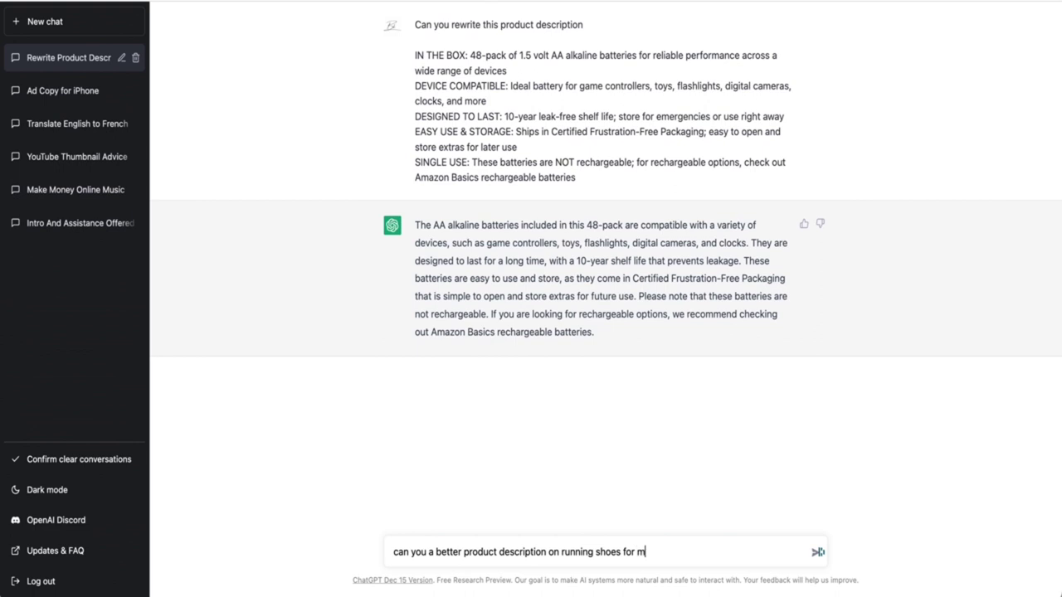
text(en planning to run a marathon)
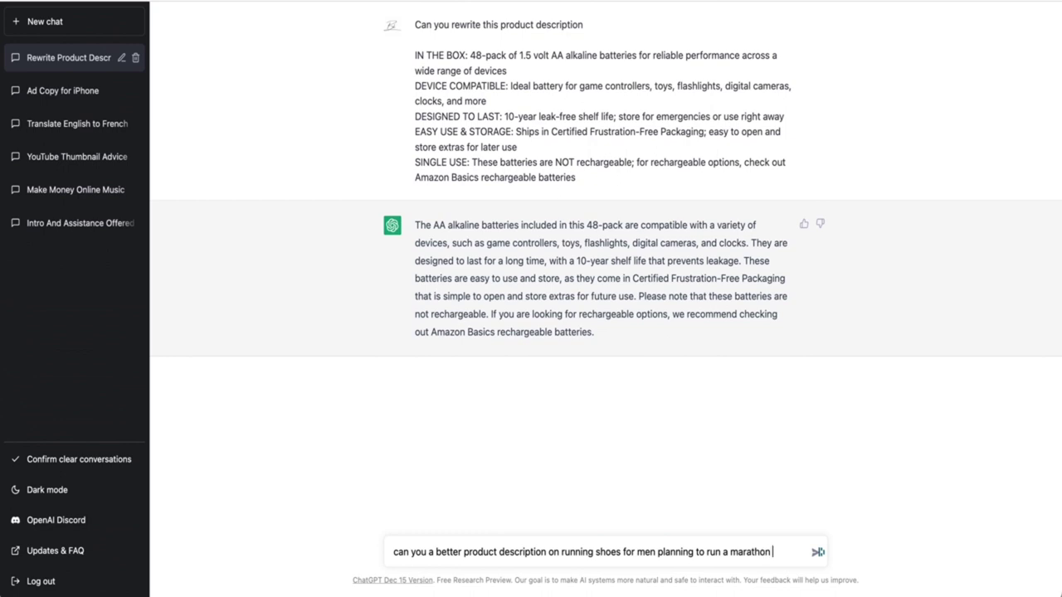
key(shift+Return)
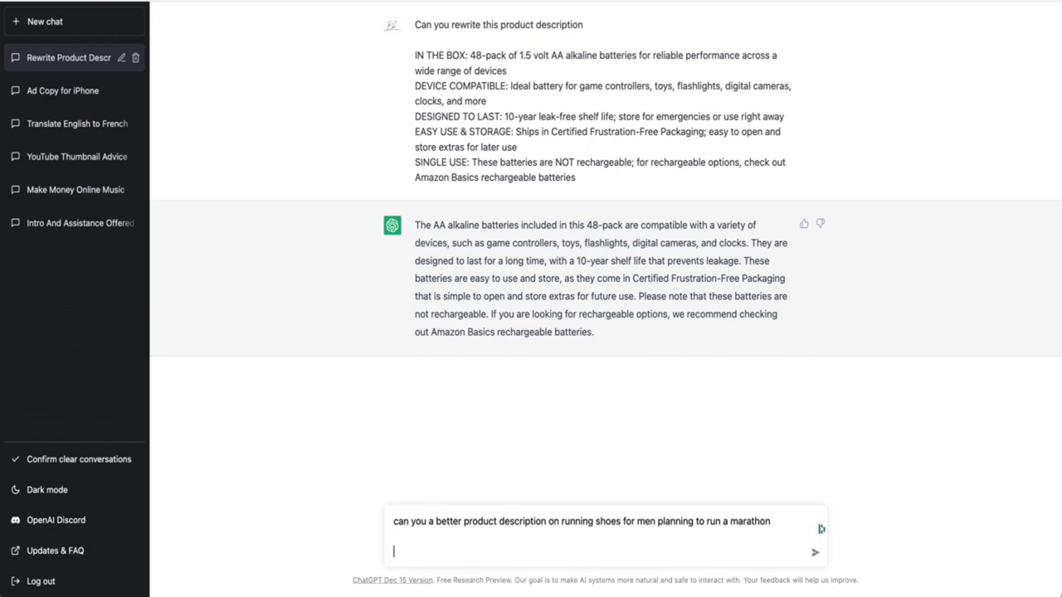
text(here is a first da)
click(819, 552)
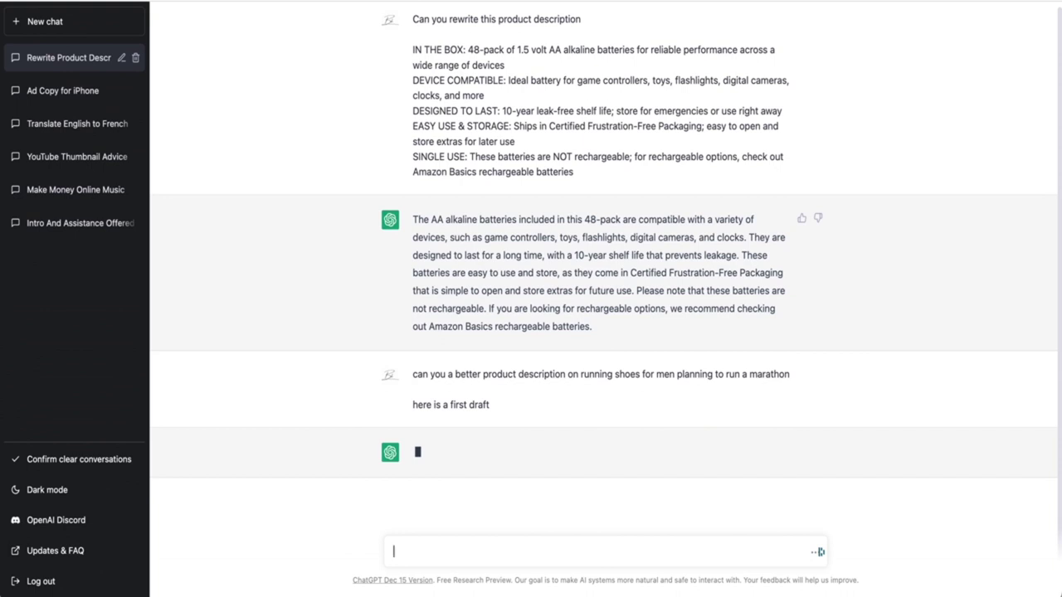
key(ctrl+v)
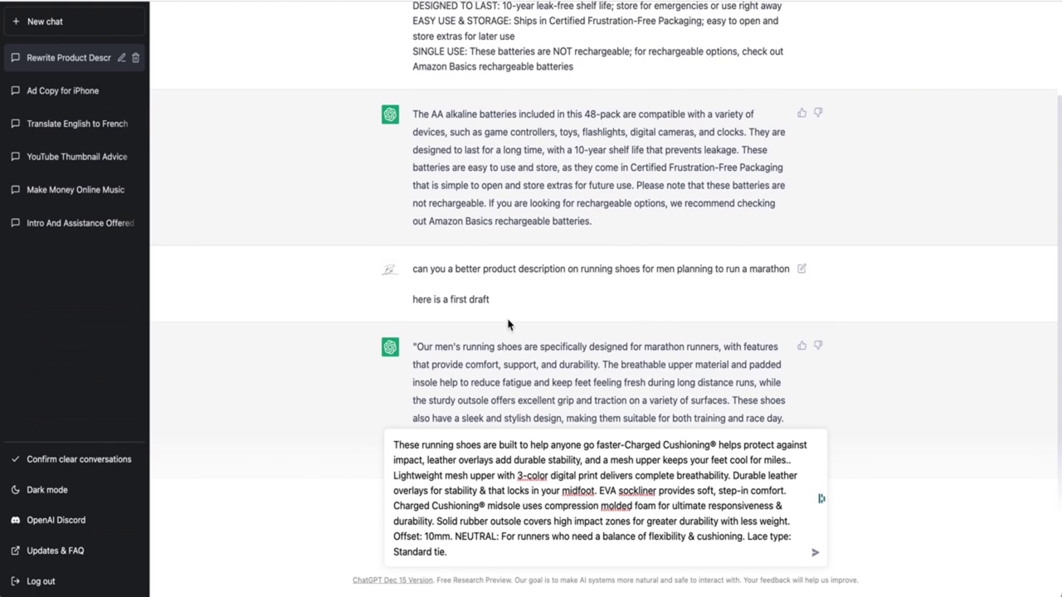
drag(465, 549, 361, 447)
key(ctrl+x)
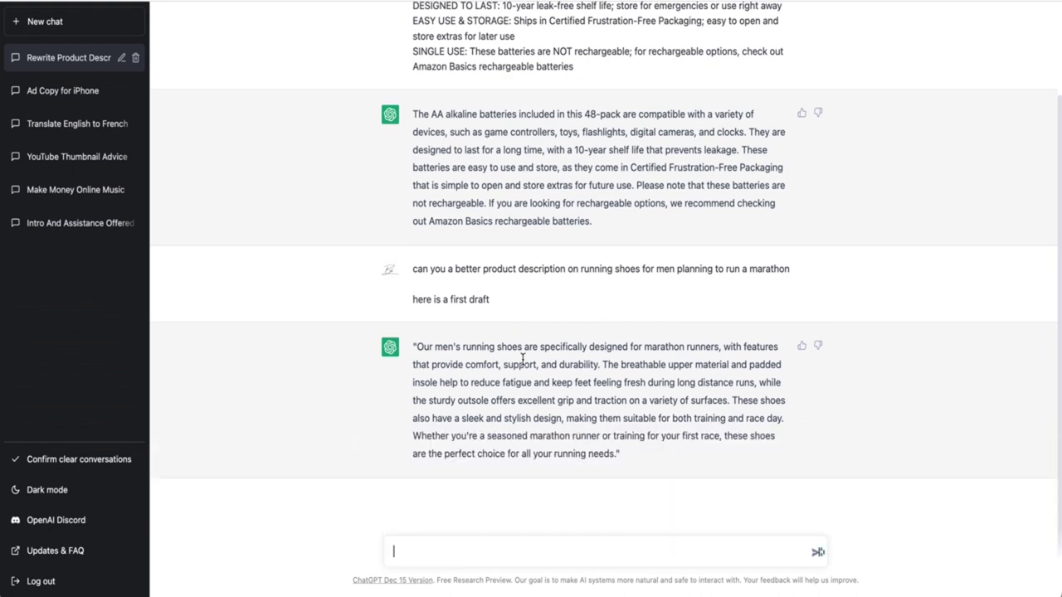
Review the marathon shoe reply and send "can you write a better product description, here is a first draft" followed by the copied shoe description
drag(622, 364, 733, 364)
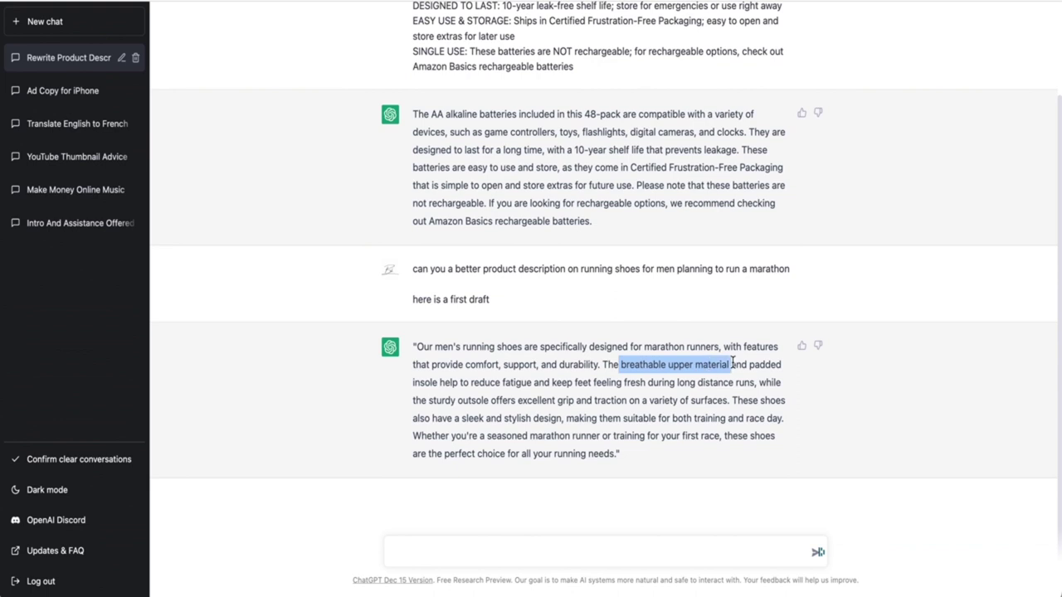
drag(461, 401, 683, 375)
click(564, 414)
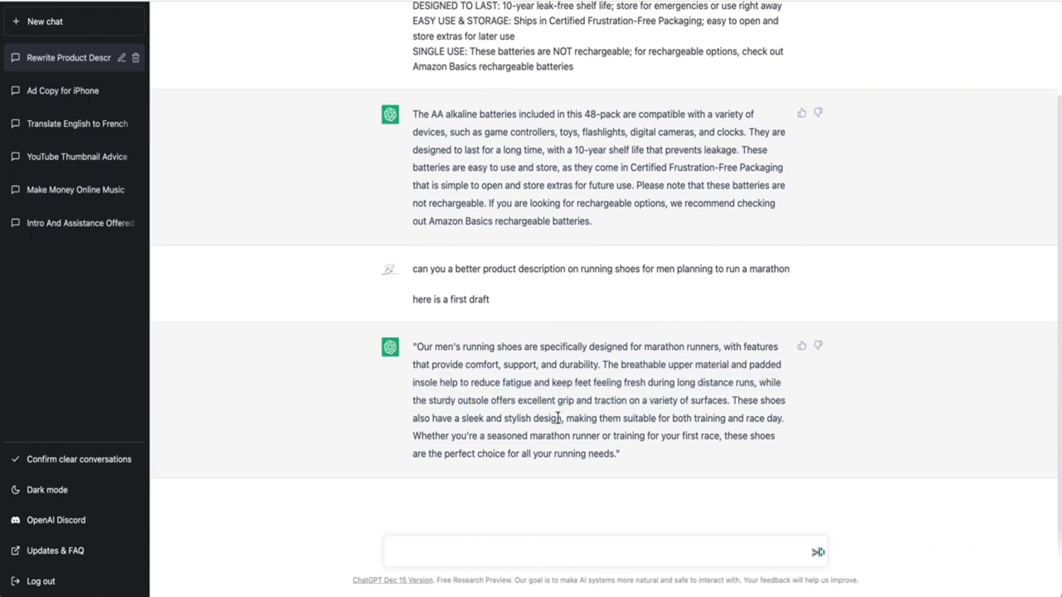
click(444, 555)
text(can)
text( you)
text( write a bte)
text(ter )
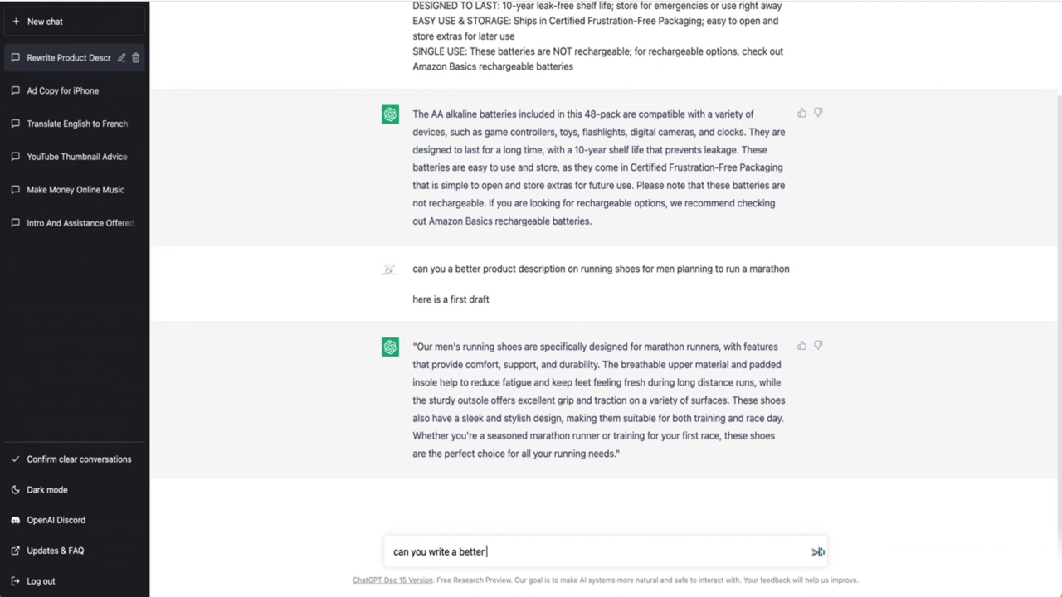
text(product description, here )
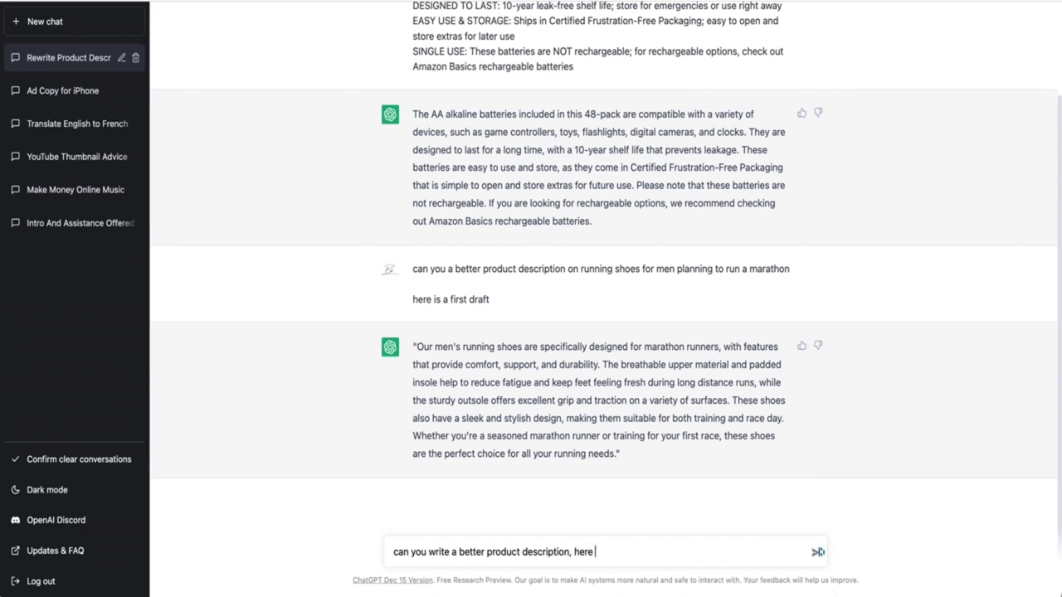
text(usanfirst draft)
key(shift+Return)
key(shift+Return)
key(ctrl+v)
key(Return)
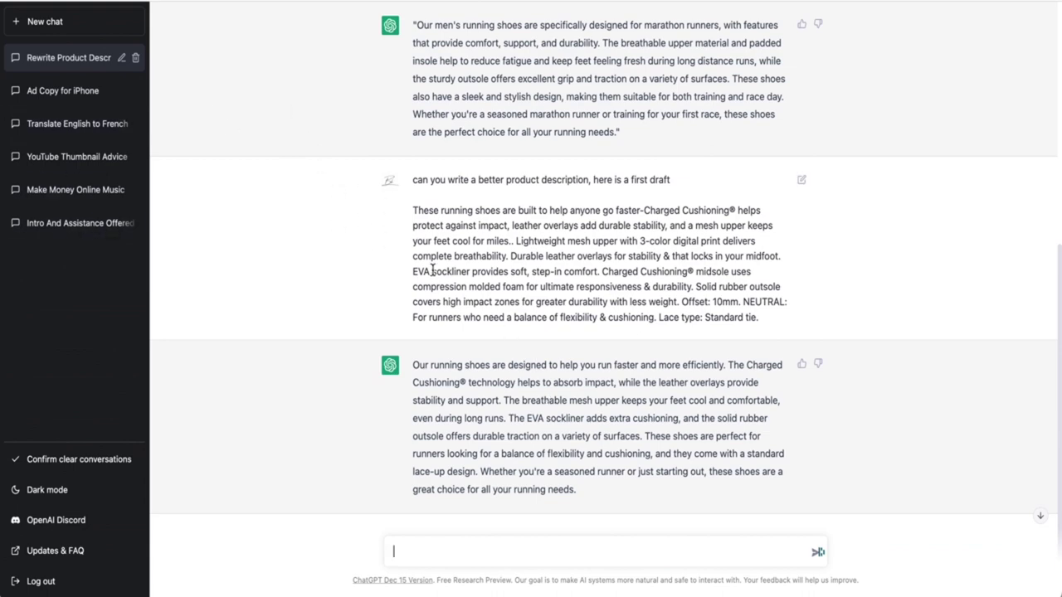
Look over the rewritten shoe description, switch to the mind map and, under "Create elearning program", extend the outline entry to "Ask ChatGPT to create an outline / headline"
scroll(433, 272, up, 5)
scroll(433, 279, up, 1)
scroll(433, 280, down, 6)
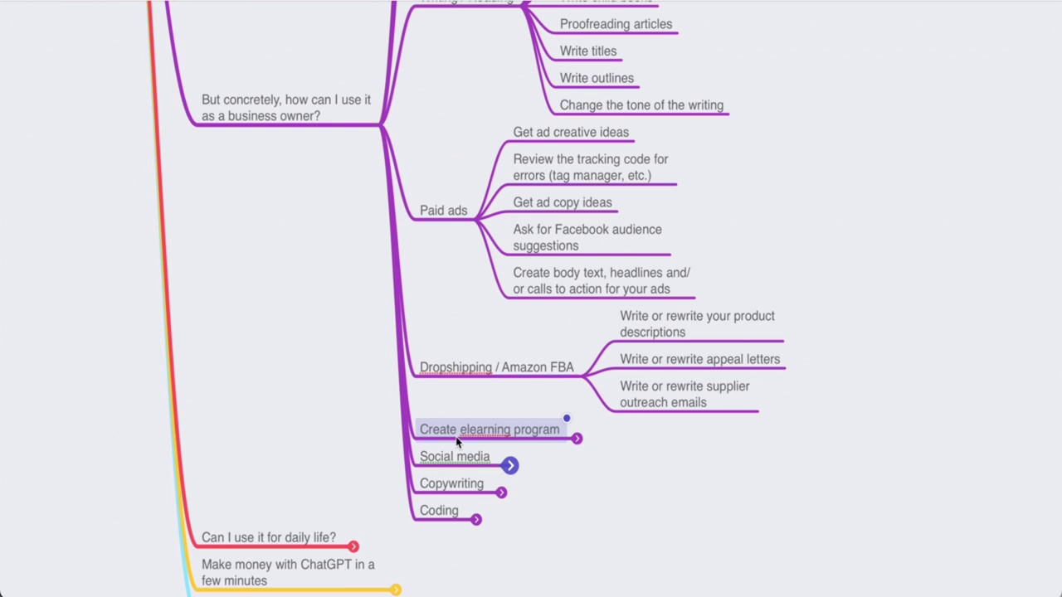
click(576, 438)
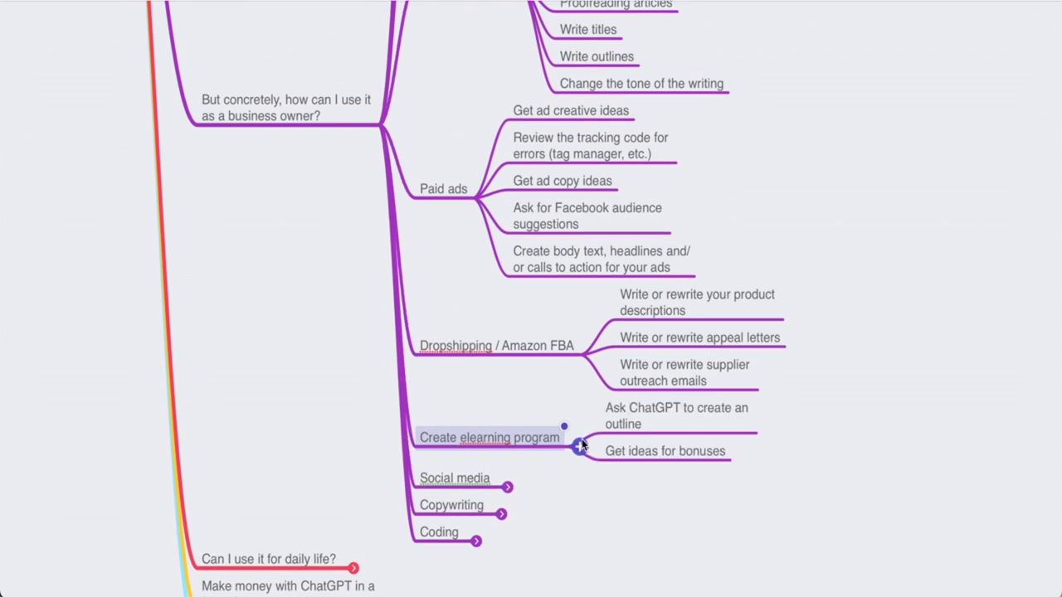
click(636, 422)
click(643, 422)
text(/ headline)
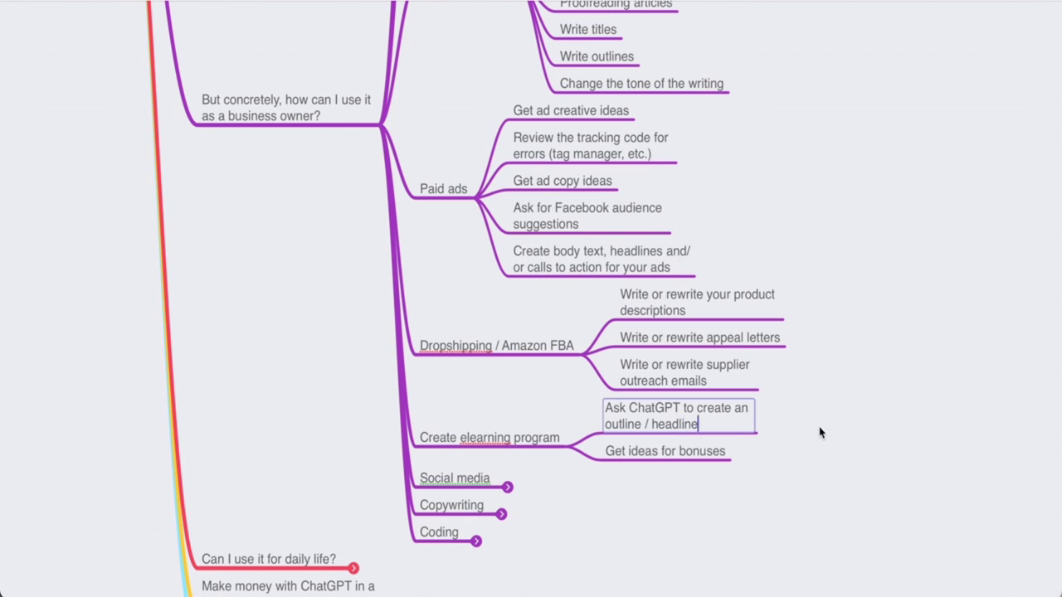
key(Return)
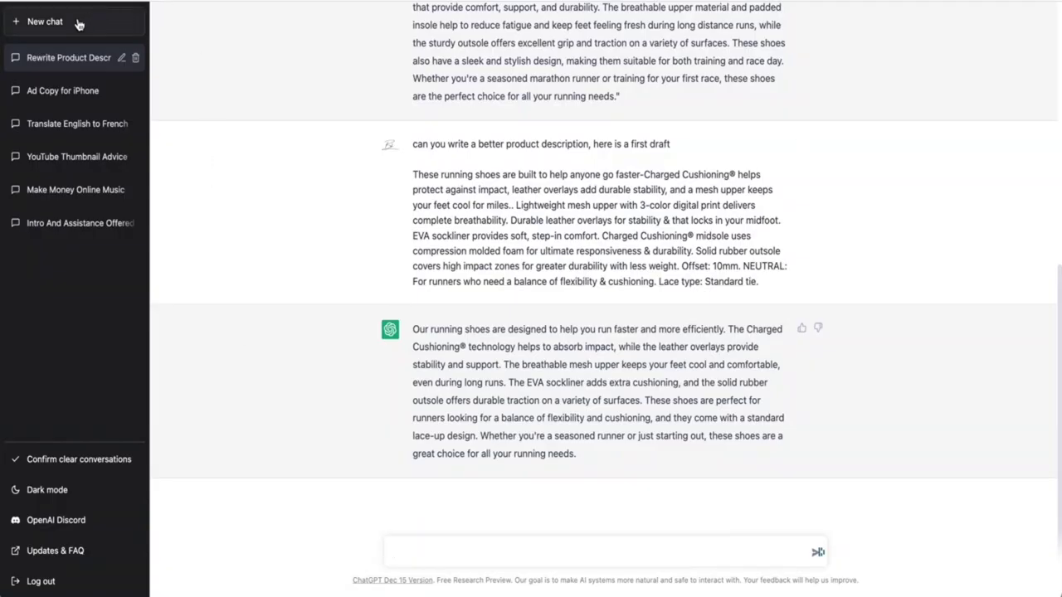
Switch back to ChatGPT and look through the earlier "Make Money Online Music" conversation down to its vegetarian cooking ideas
click(79, 23)
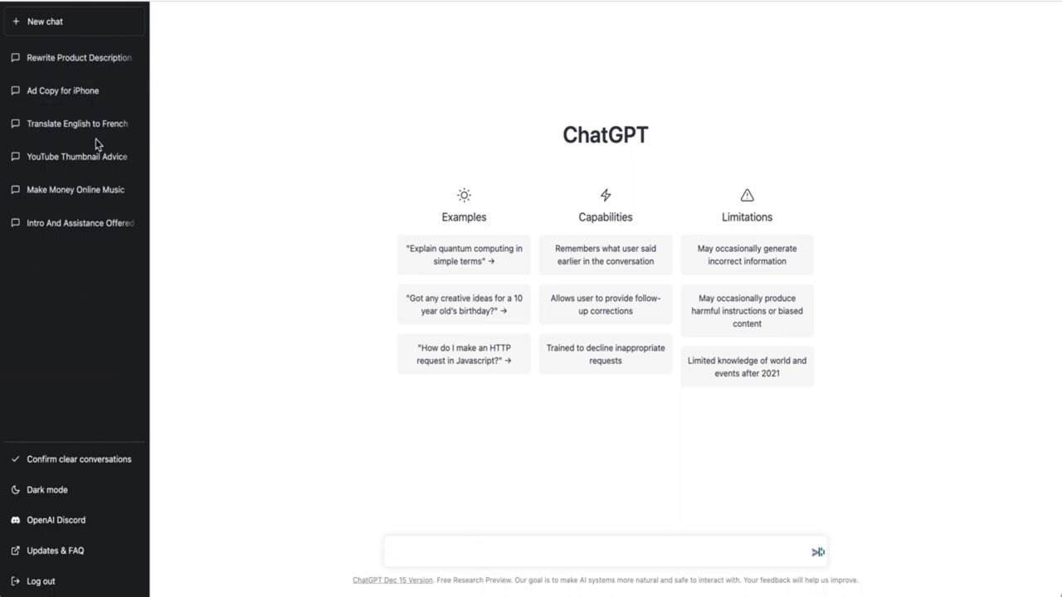
click(82, 187)
scroll(465, 282, down, 5)
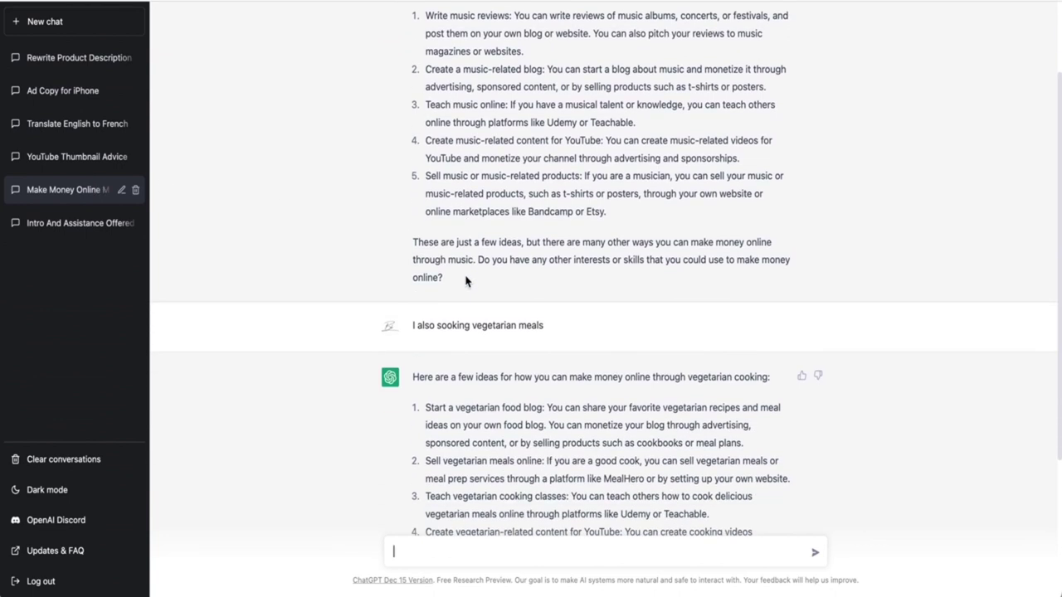
scroll(465, 282, down, 2)
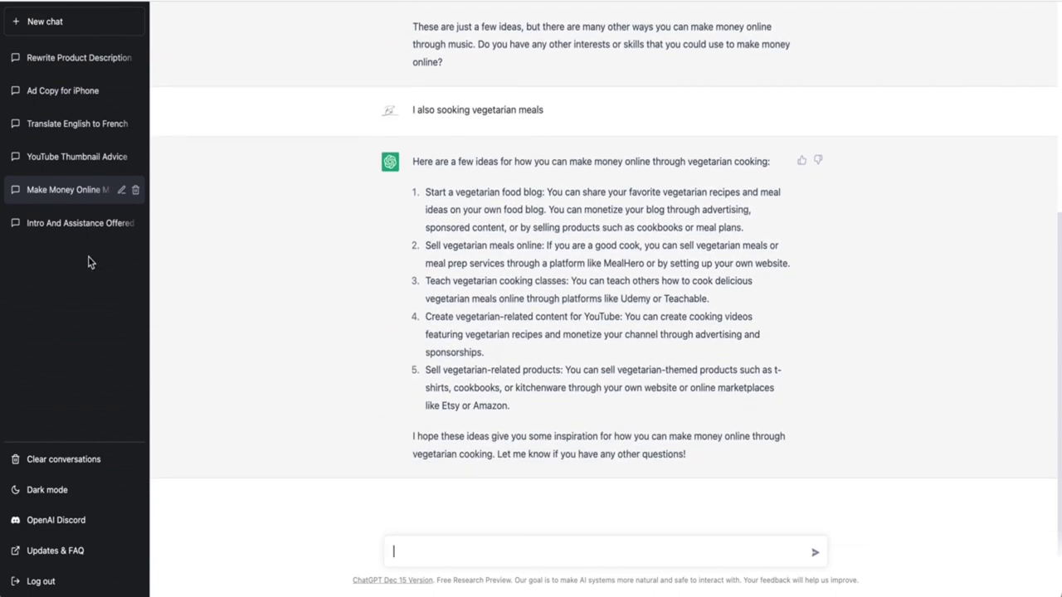
Open the "Translate English to French" conversation and review the vegetarian cooking course structure and its summary
click(72, 125)
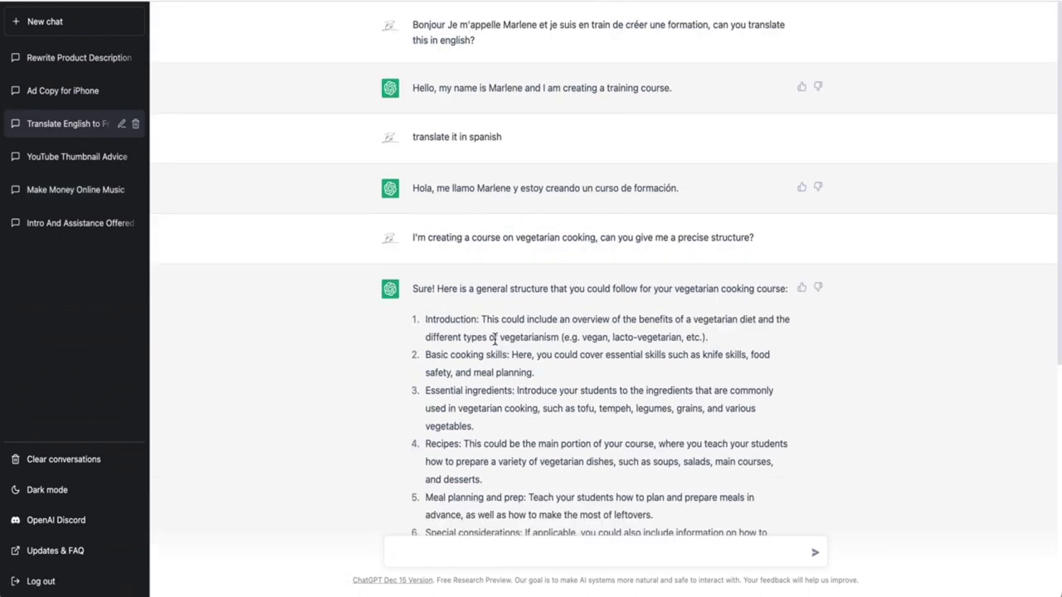
scroll(496, 339, down, 1)
scroll(495, 338, down, 2)
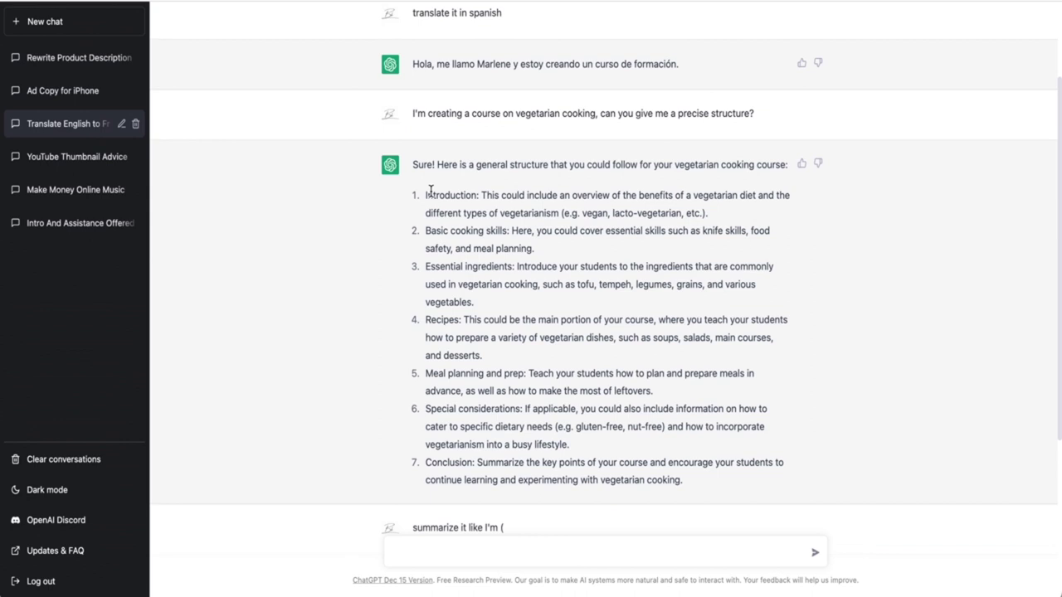
scroll(432, 193, down, 2)
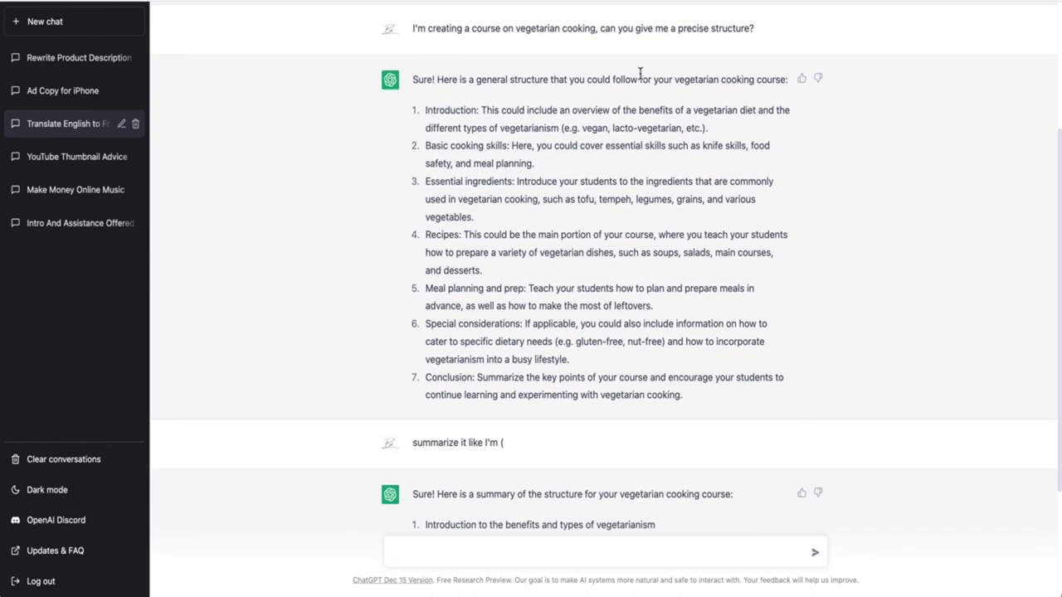
drag(673, 81, 794, 77)
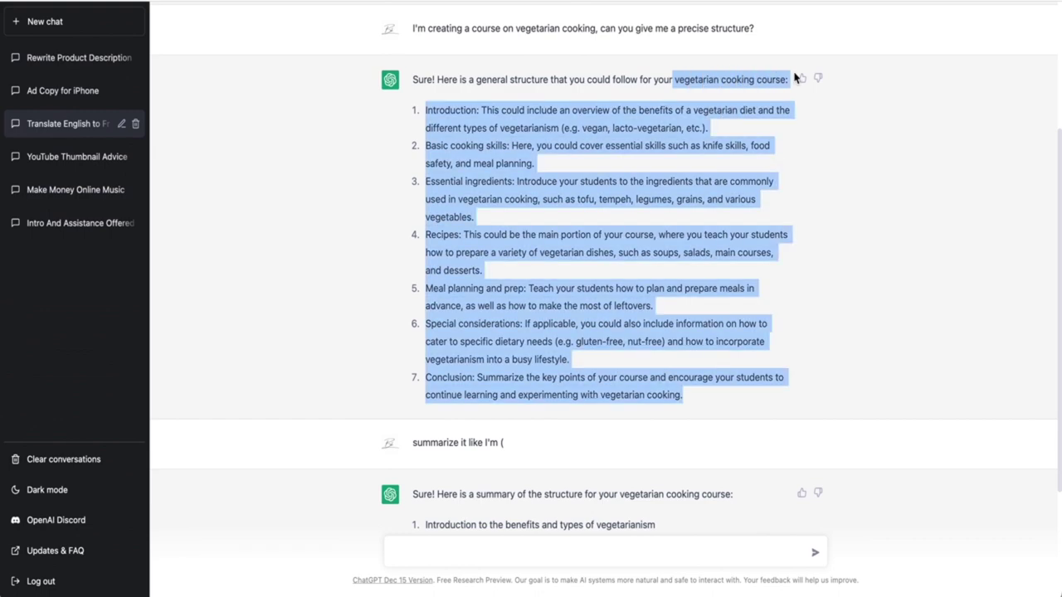
scroll(455, 306, down, 2)
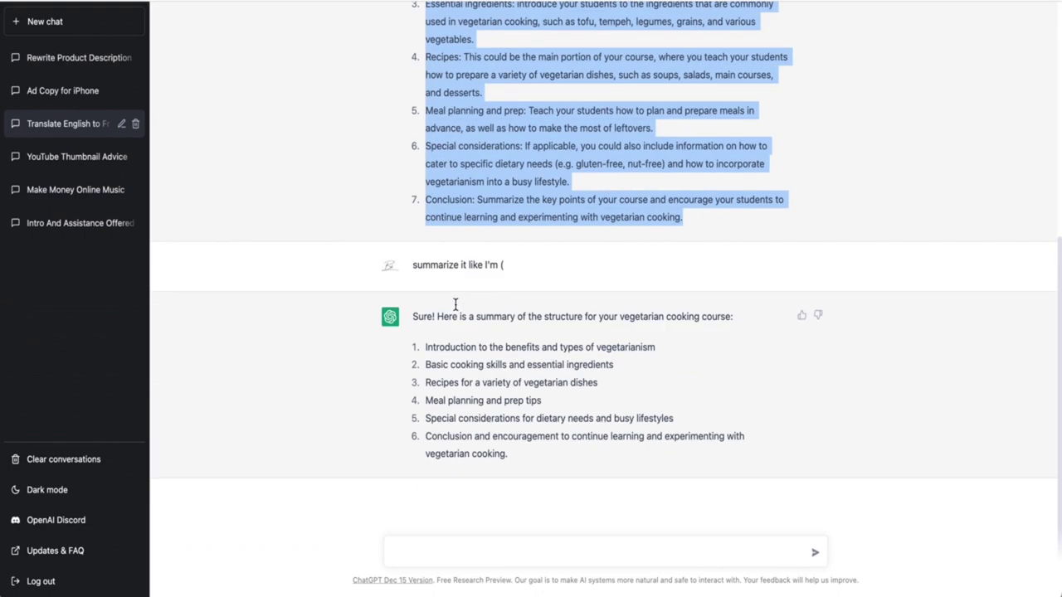
Ask "What kind of bonuses i can add to my course?" in the vegetarian cooking course conversation
click(424, 552)
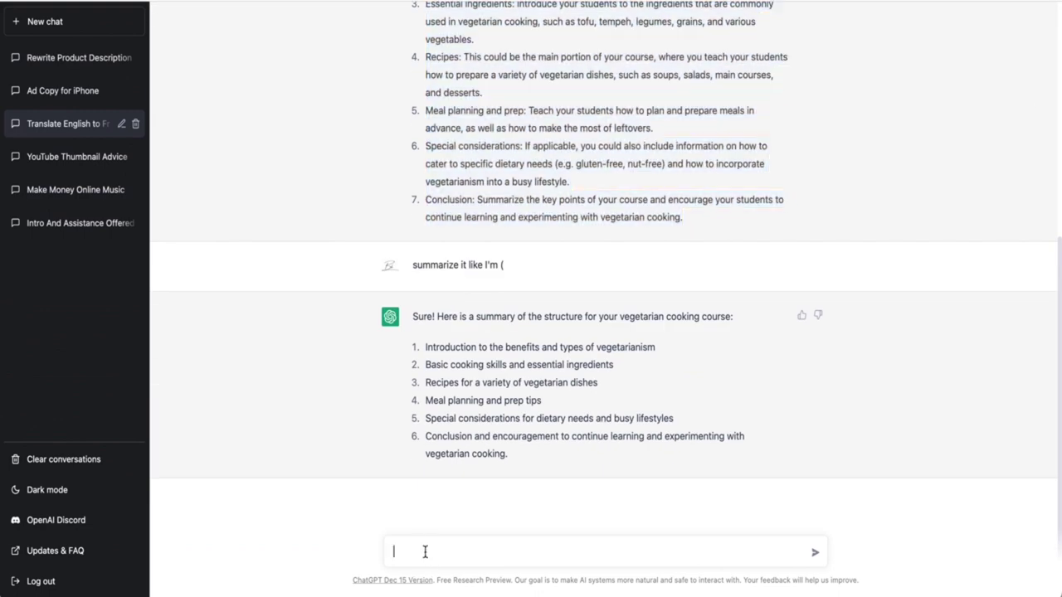
text(cWhat c)
key(BackSpace)
text(kind of bonuses)
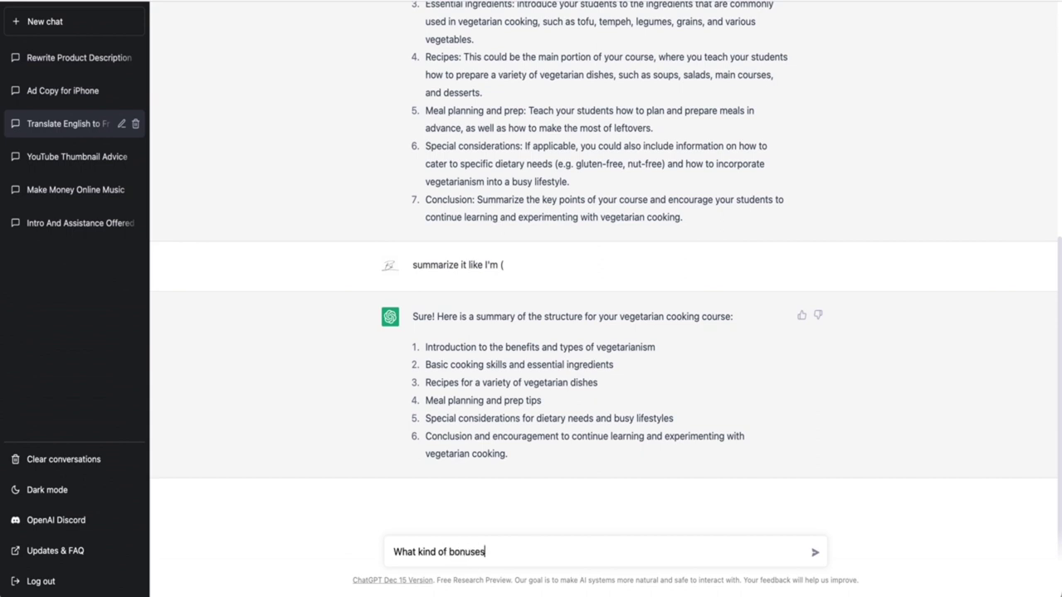
text( i can add to my cour)
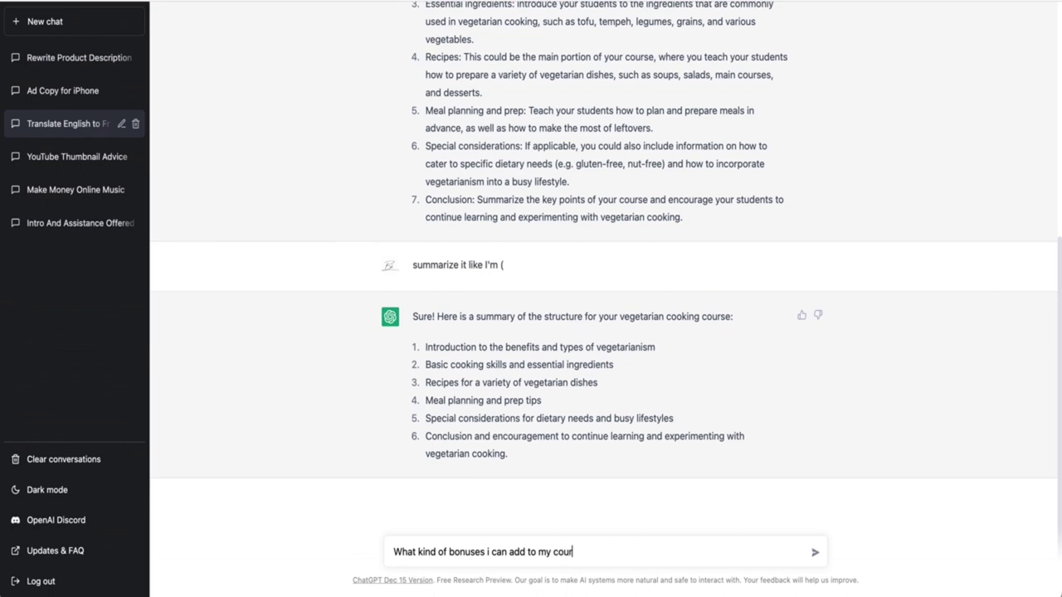
text(se?)
key(Return)
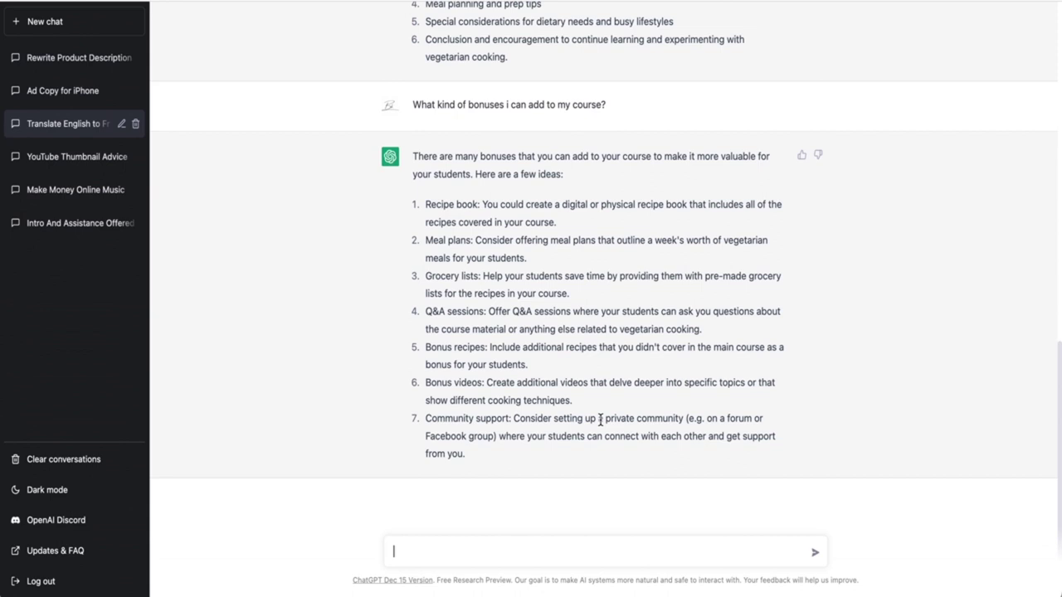
Mark the private community idea in the bonus list and ask "what kind of upsells I can do?" as a follow-up
drag(600, 419, 688, 419)
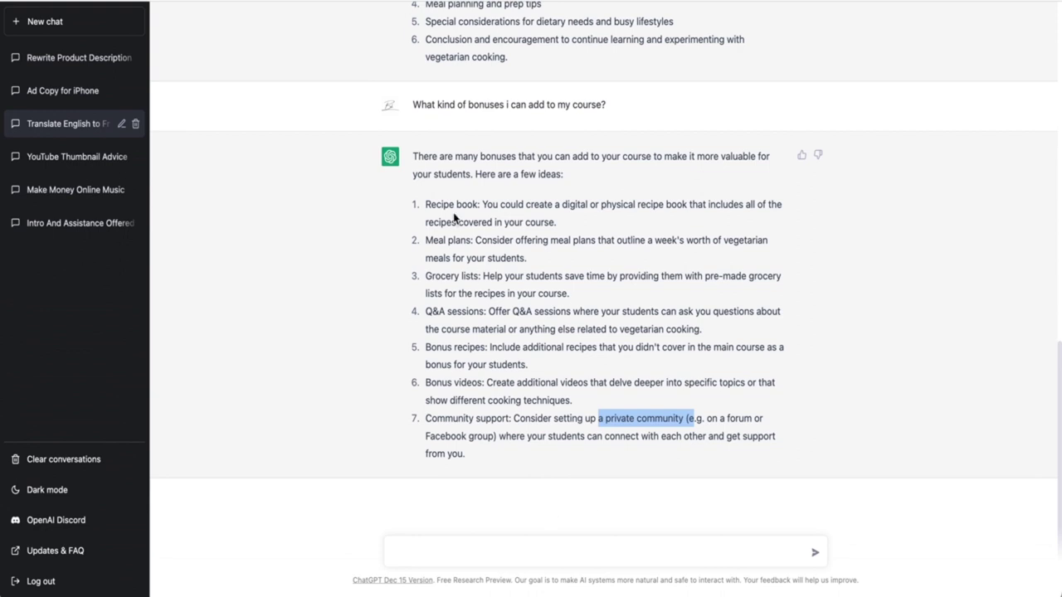
click(444, 550)
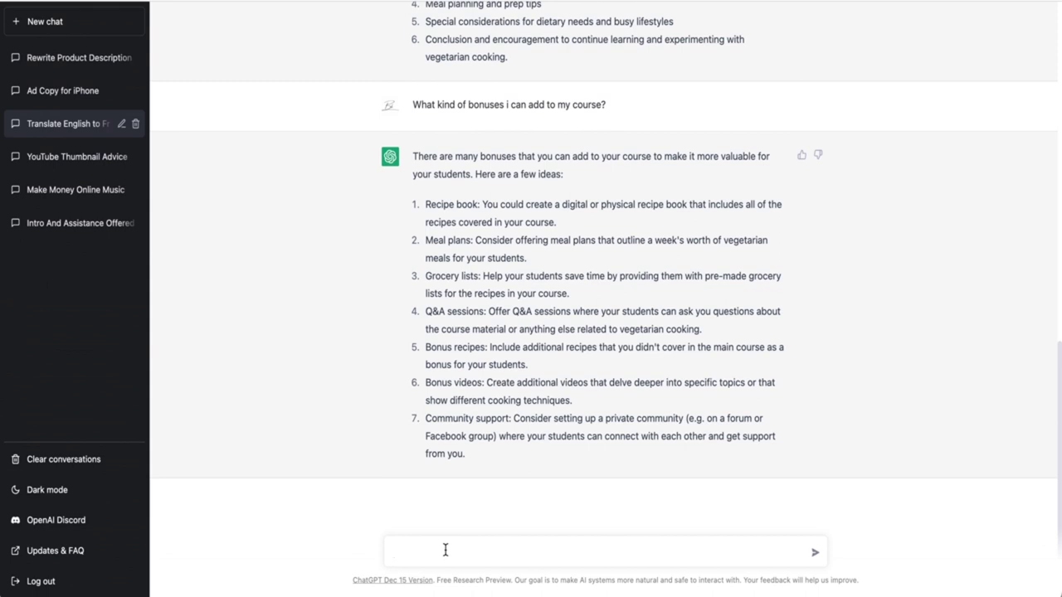
text(what kind)
key(BackSpace)
text(nd of upsells I can do)
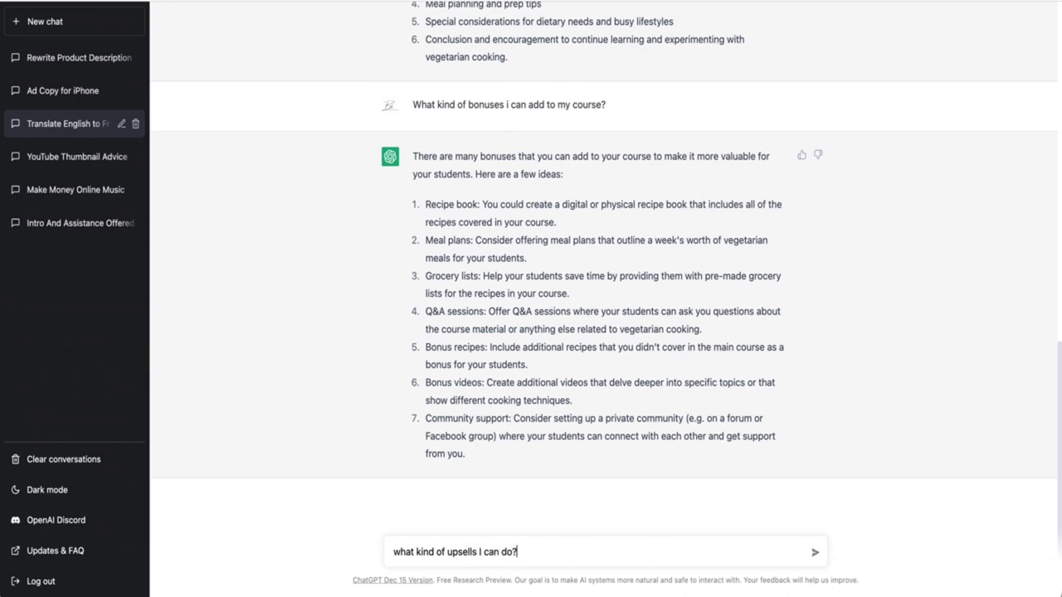
text(?)
key(Return)
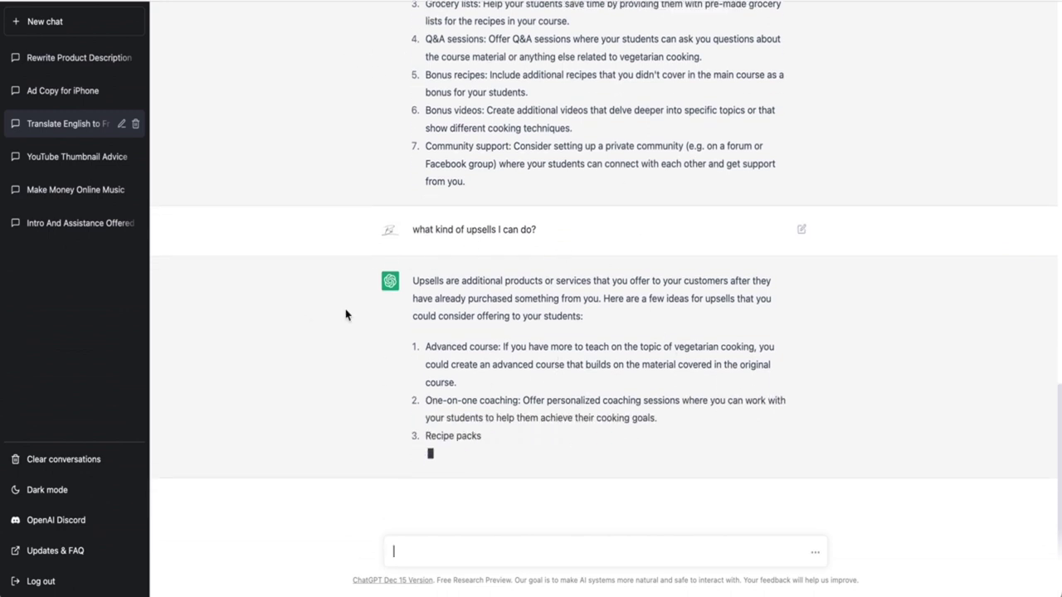
Review the bonus ideas and the upsell answer, marking the cooking tools and equipment idea and the whole upsell list
scroll(486, 257, up, 2)
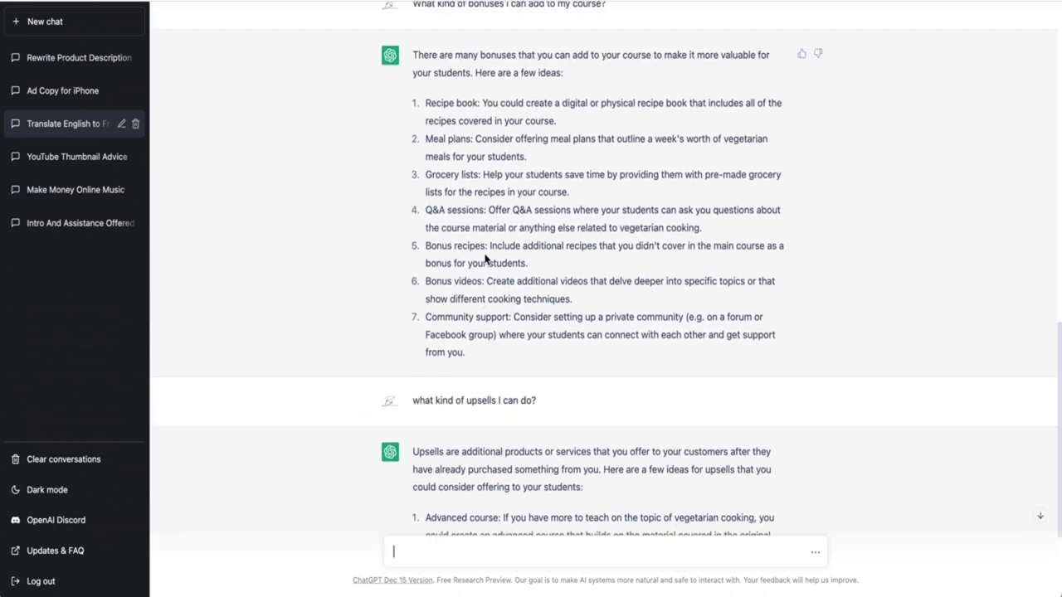
scroll(451, 176, up, 7)
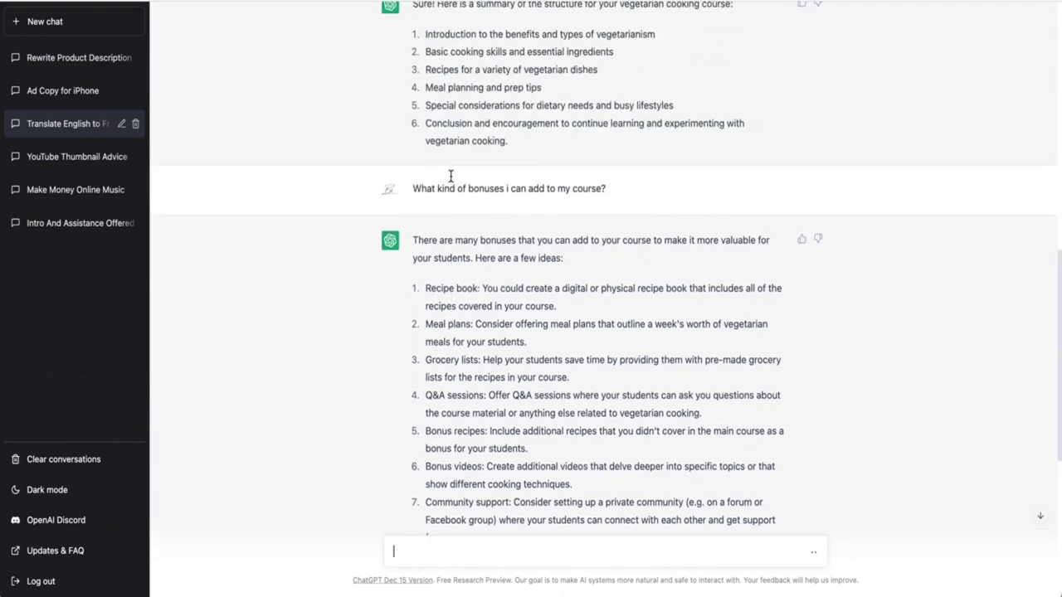
scroll(450, 176, down, 4)
scroll(450, 176, down, 6)
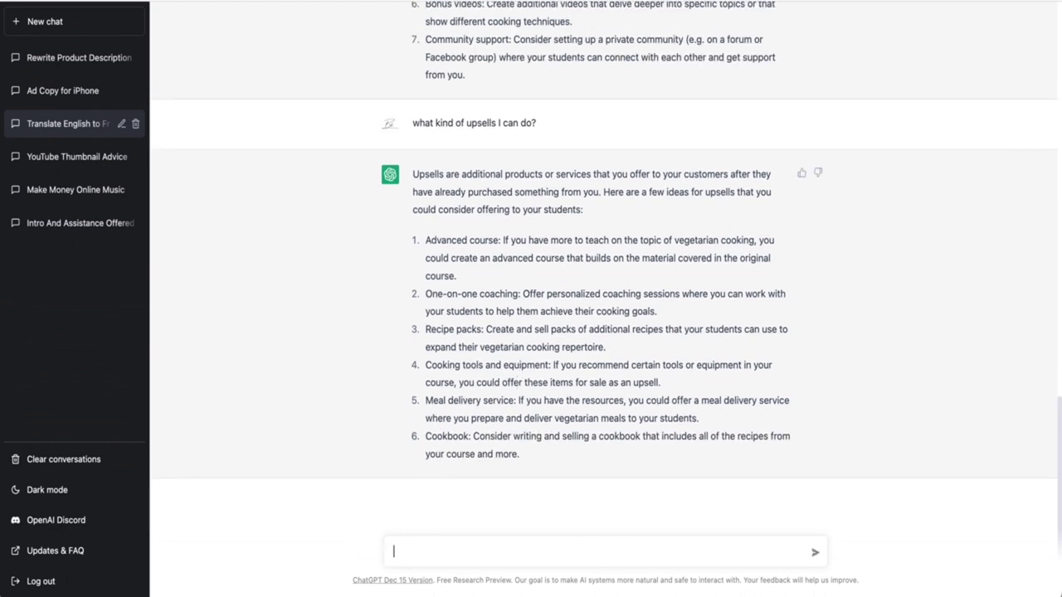
drag(676, 386, 425, 365)
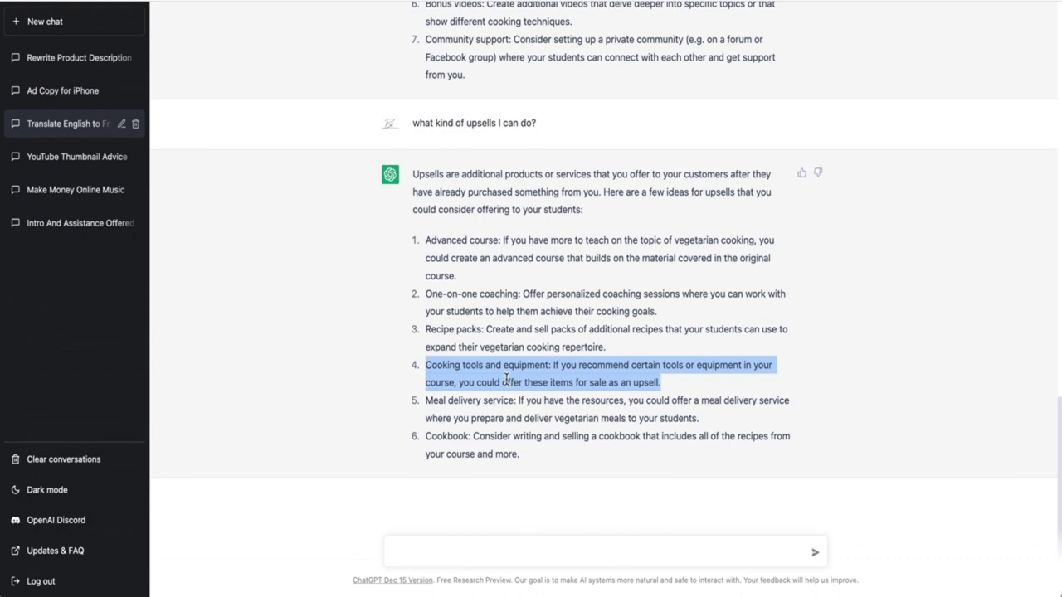
click(681, 388)
drag(679, 388, 563, 493)
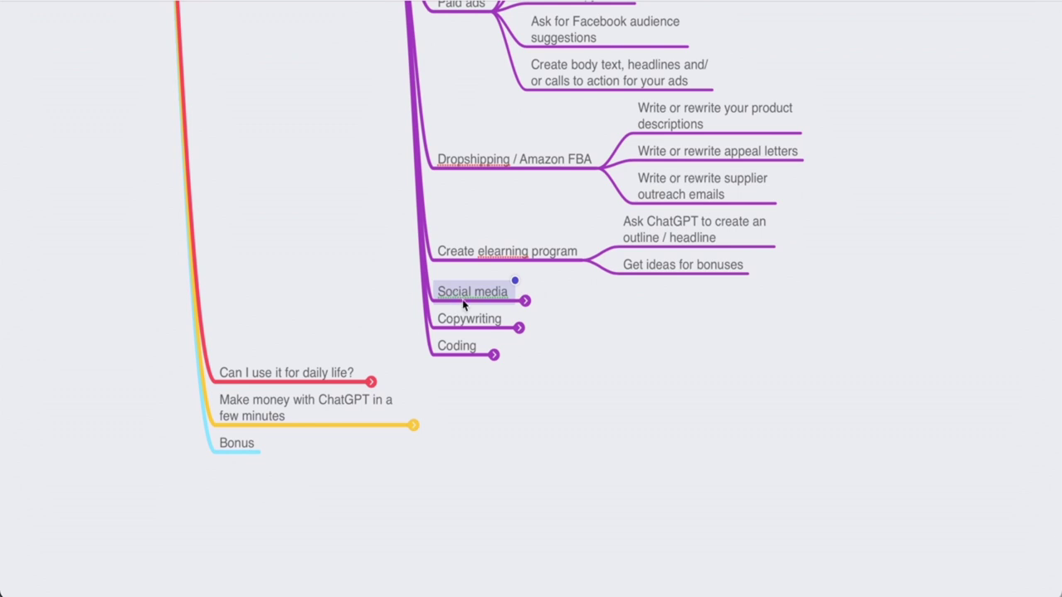
Expand the Social media branch in the mind map, and start a new ChatGPT conversation
click(523, 301)
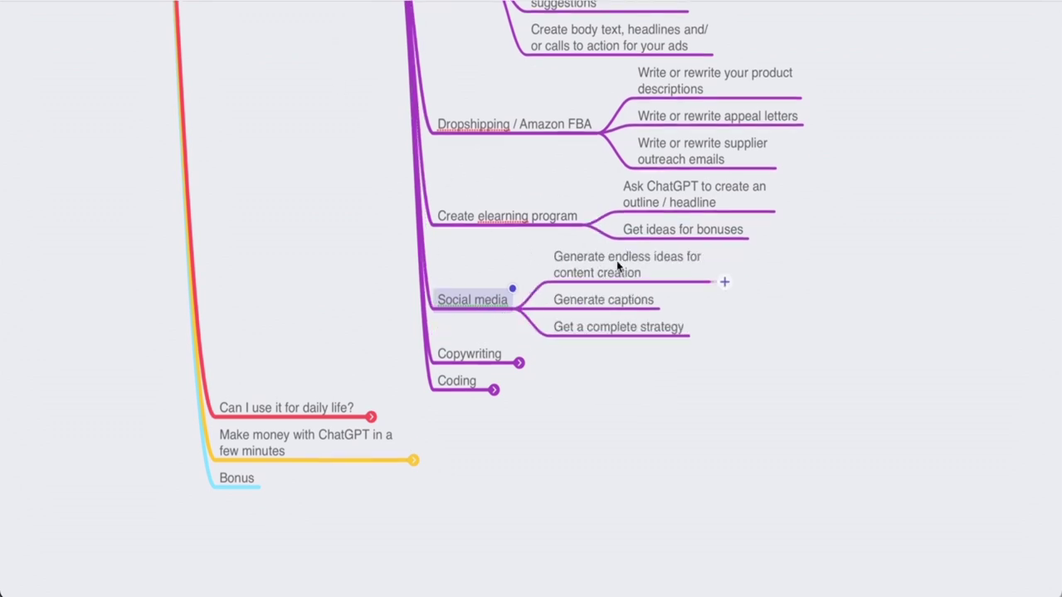
click(599, 299)
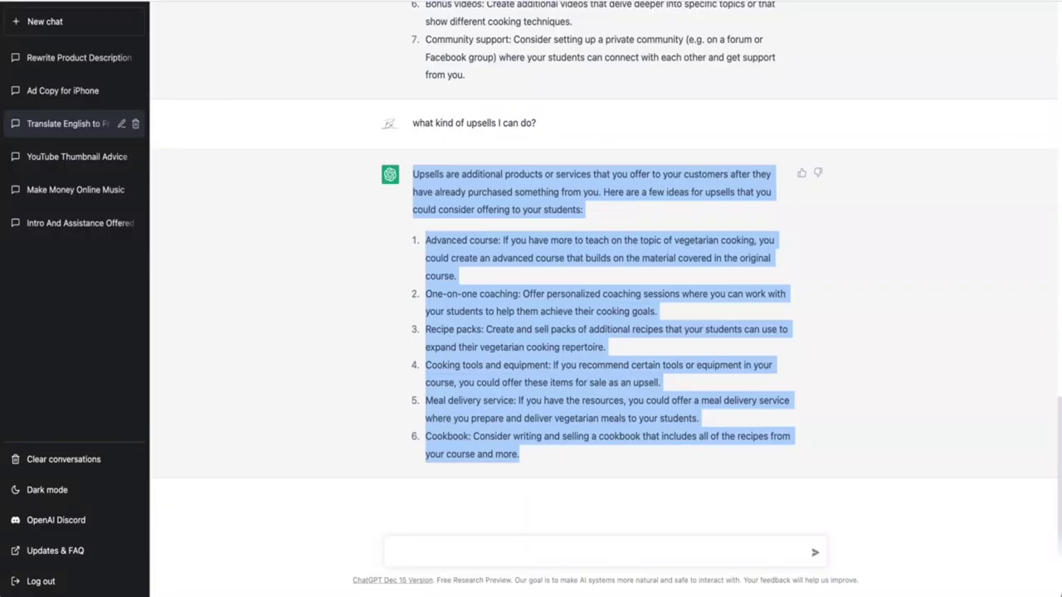
click(31, 25)
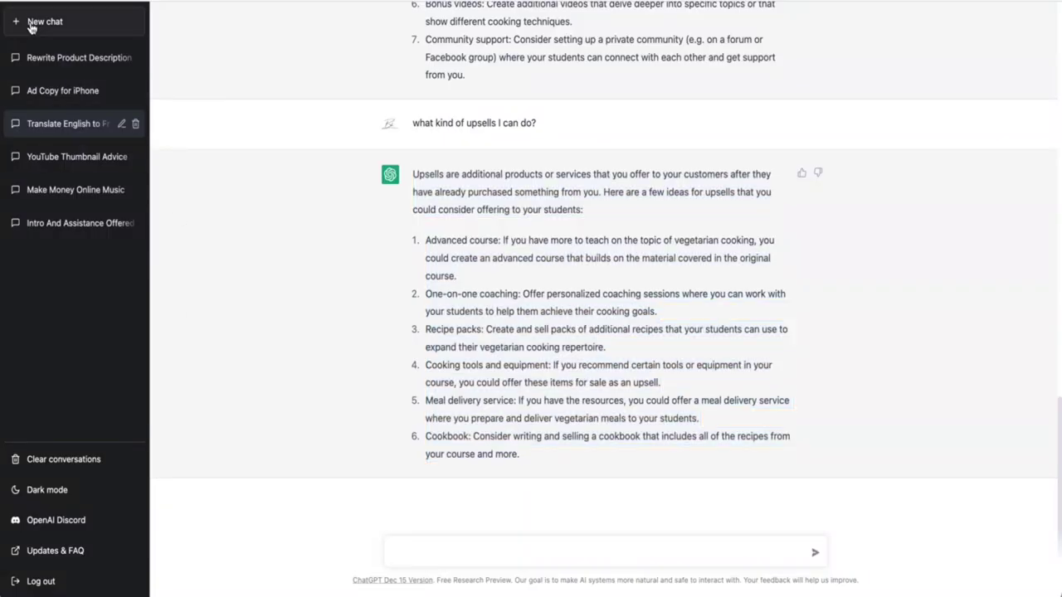
Ask "can you give me strategy for an instagram account on real estate" in the new conversation
text(x)
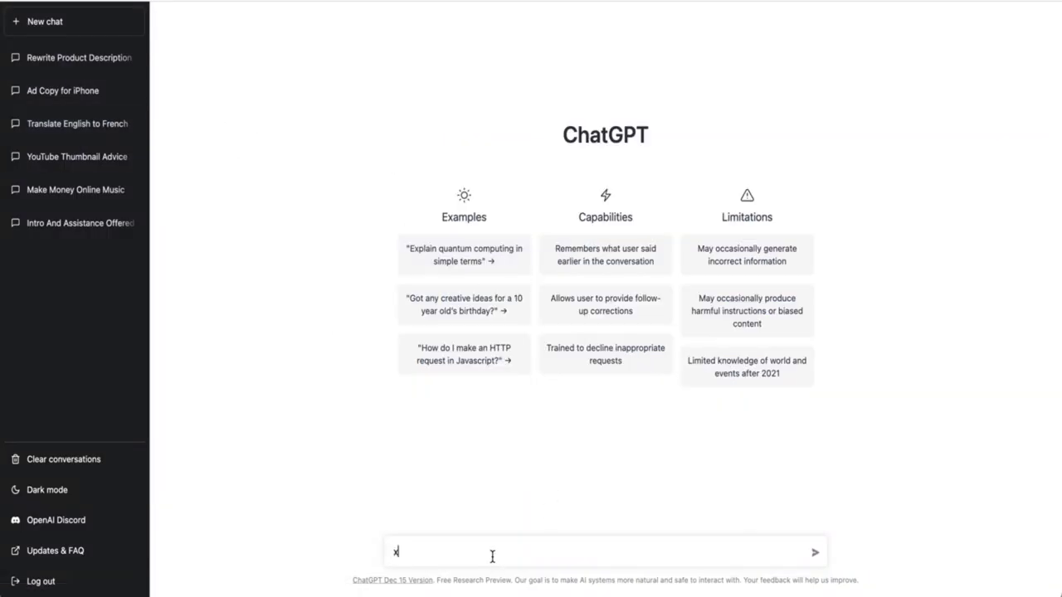
key(BackSpace)
text(c)
text(an yo)
text(u goe)
key(BackSpace)
key(BackSpace)
text(ve me strate)
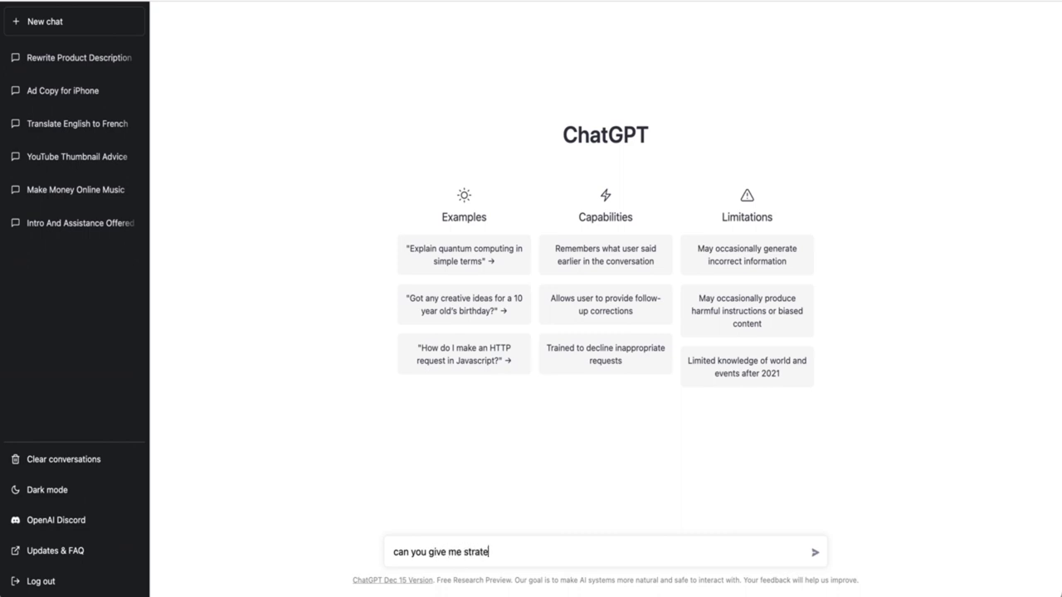
text(for an instagram accoun)
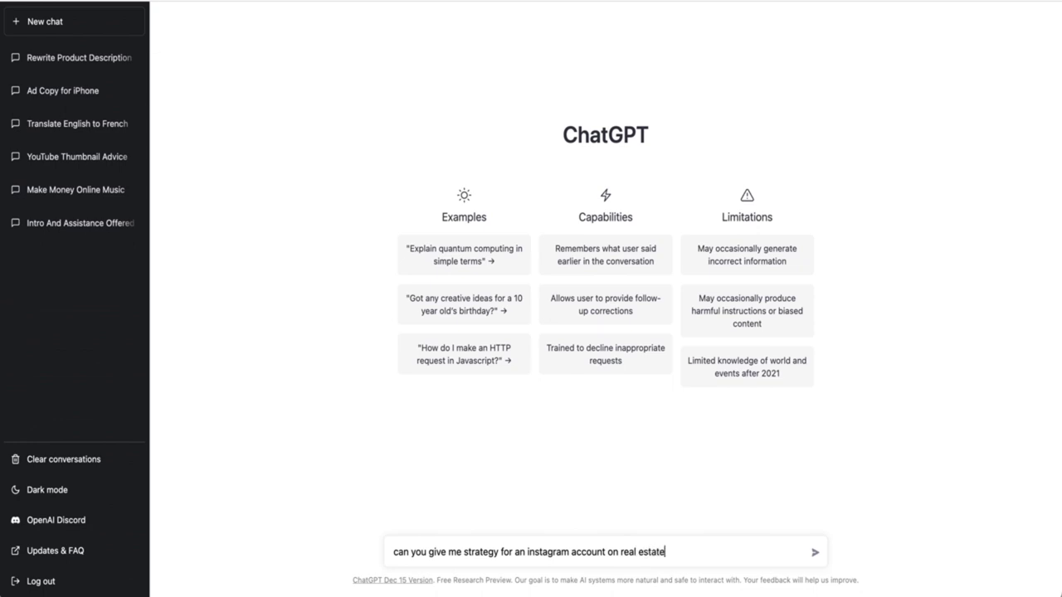
text(t on real estate)
key(Return)
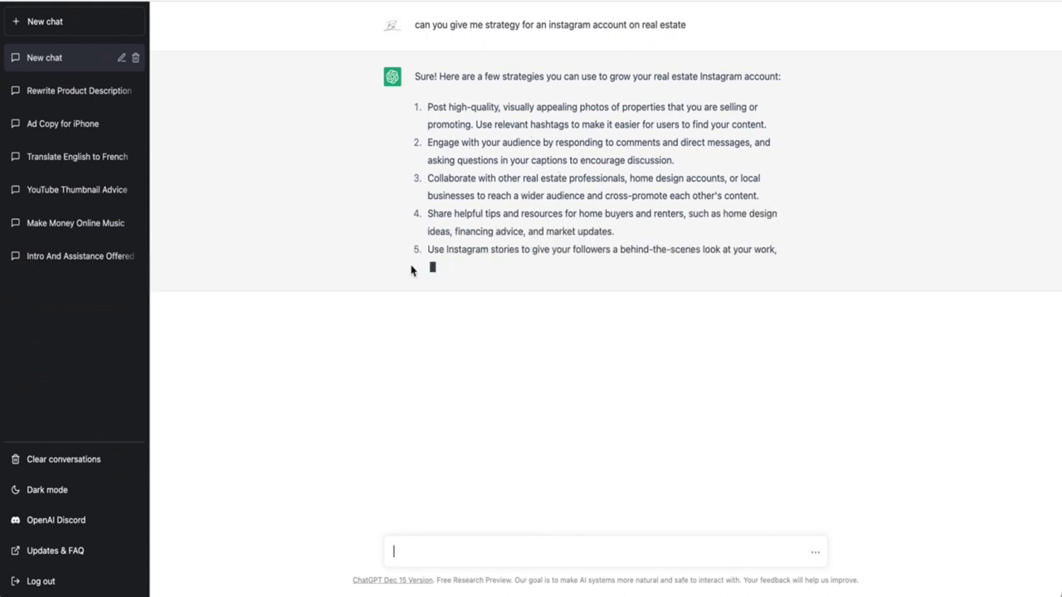
Review the real estate Instagram strategies, marking the points on helpful tips, Instagram ads and business tools
drag(432, 209, 602, 231)
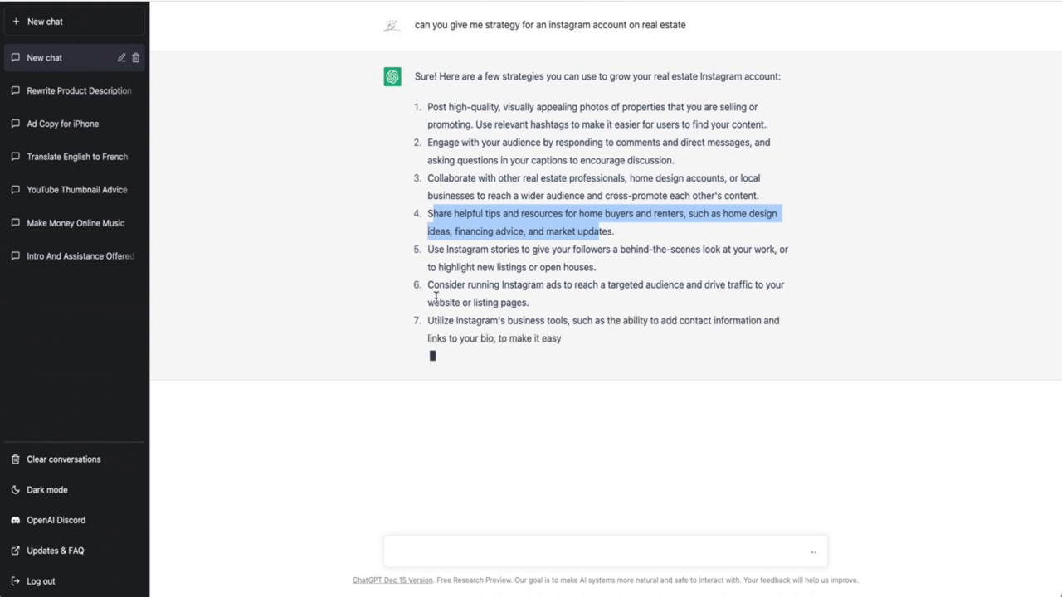
drag(427, 285, 551, 282)
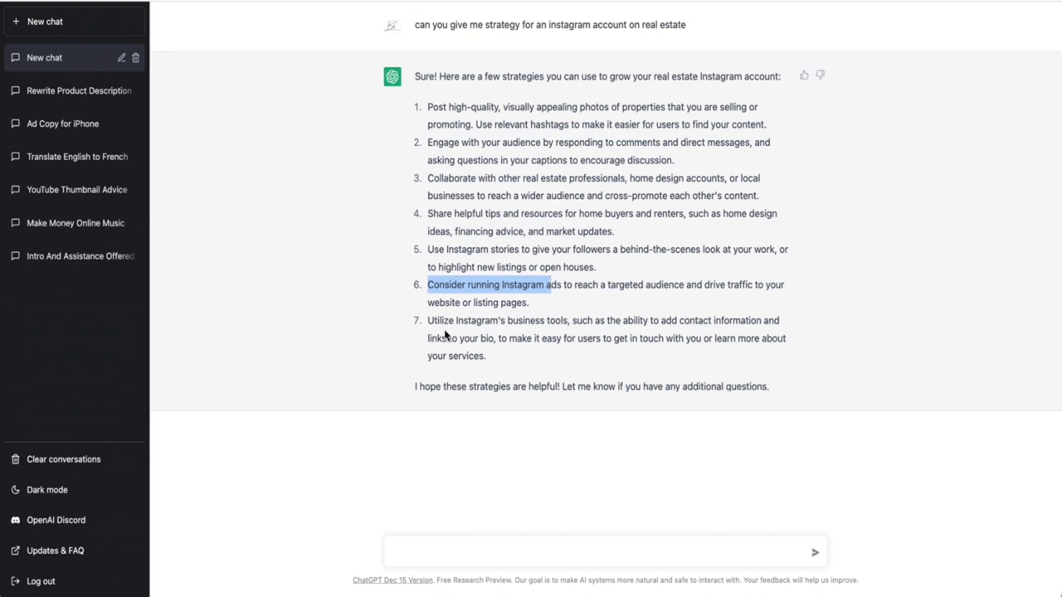
drag(428, 323, 485, 324)
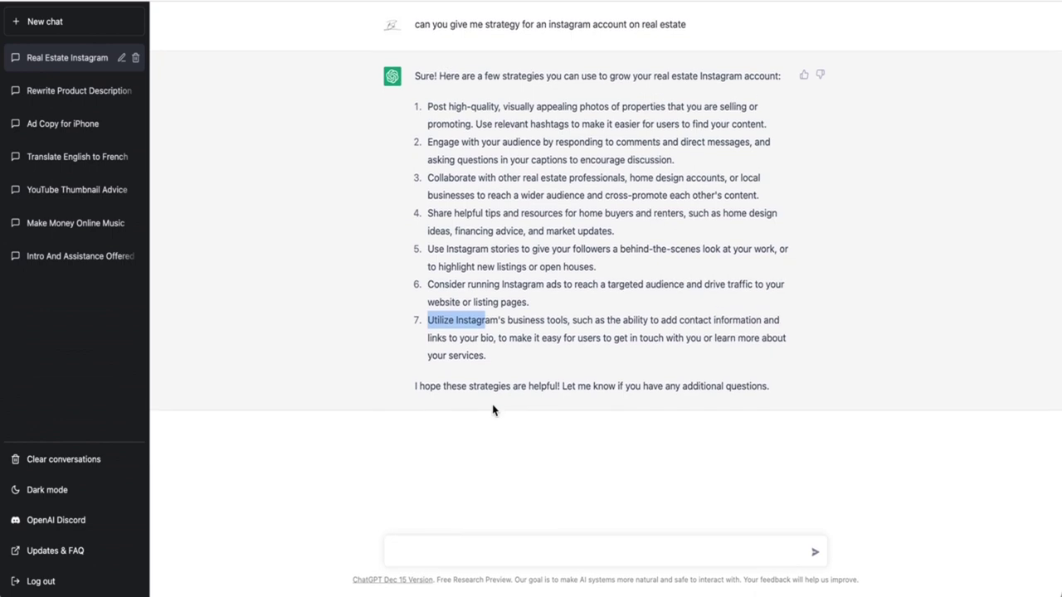
Send the follow-up 'I need a caption for my post on "how to save money to buy my dream house"'
click(416, 559)
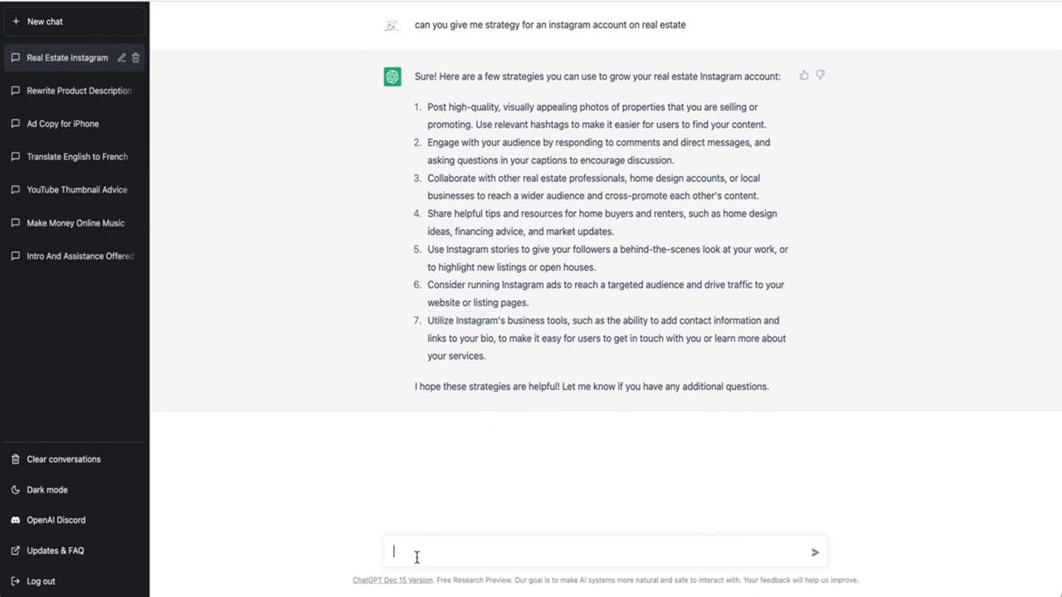
text(I need a cx)
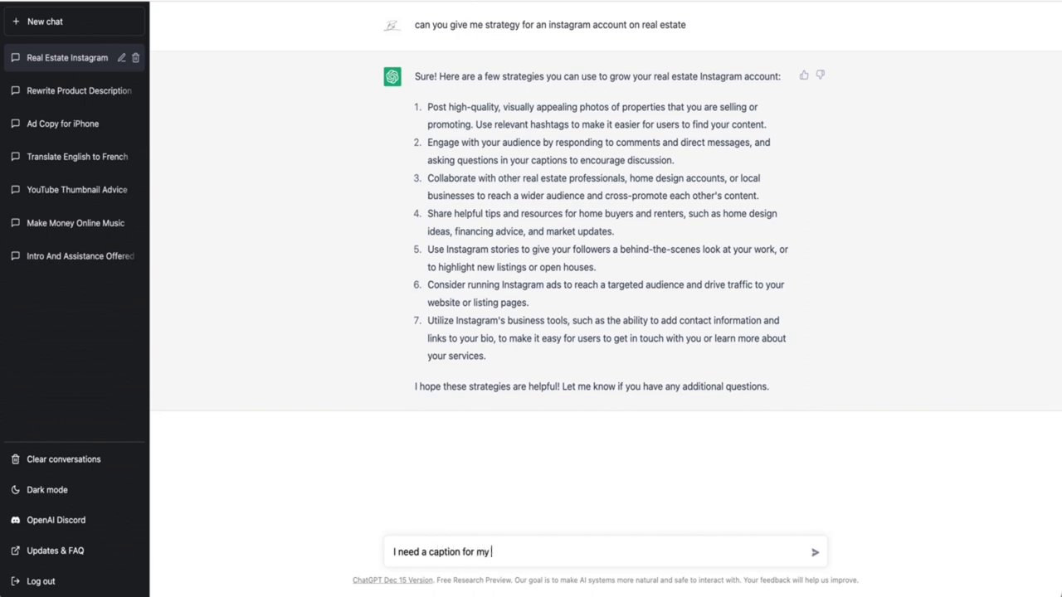
text(post on "how to save money )
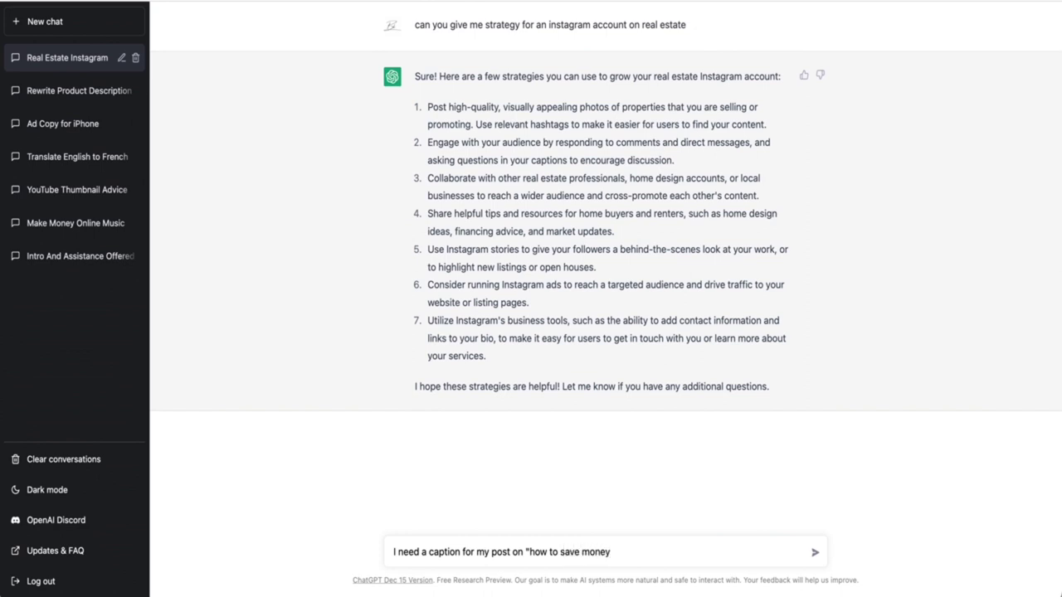
text(to buy my dream house")
key(Return)
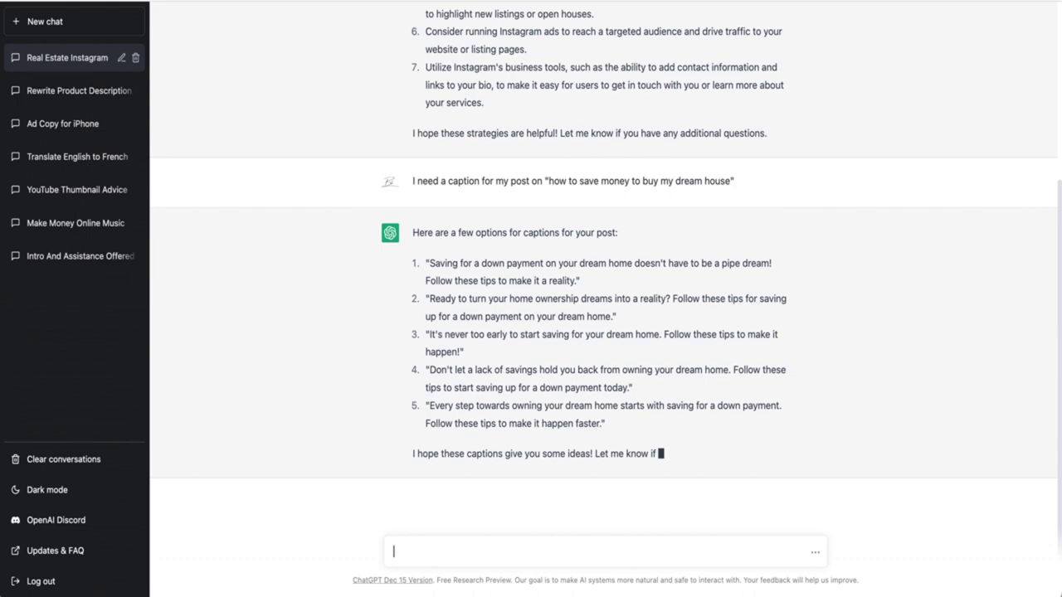
Ask "can you write a complete caption on it?" and read through the answer
text(n you write)
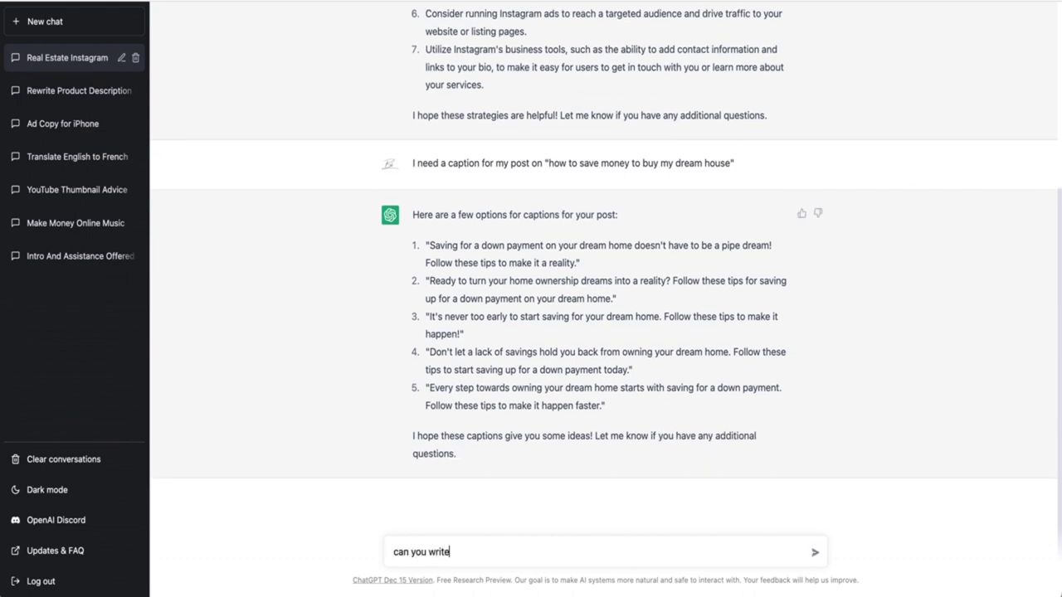
text( a complete caption on it?)
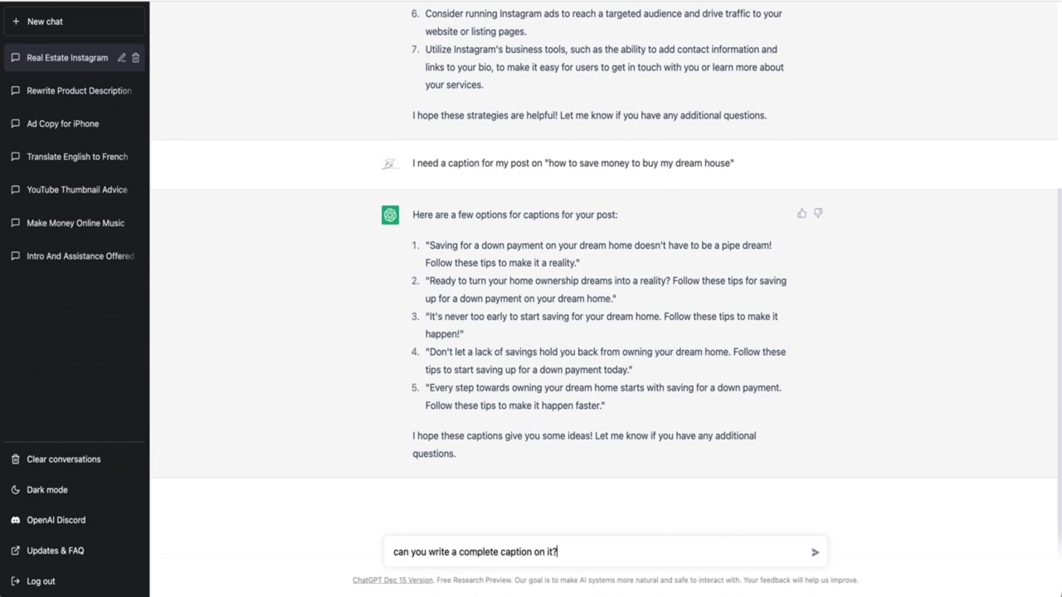
key(Return)
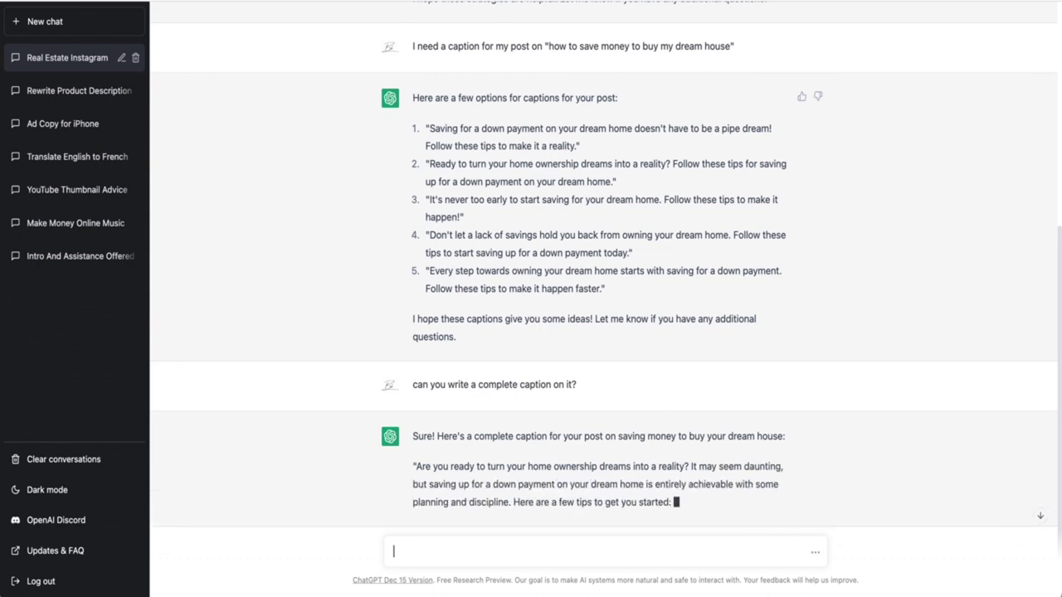
scroll(534, 340, down, 2)
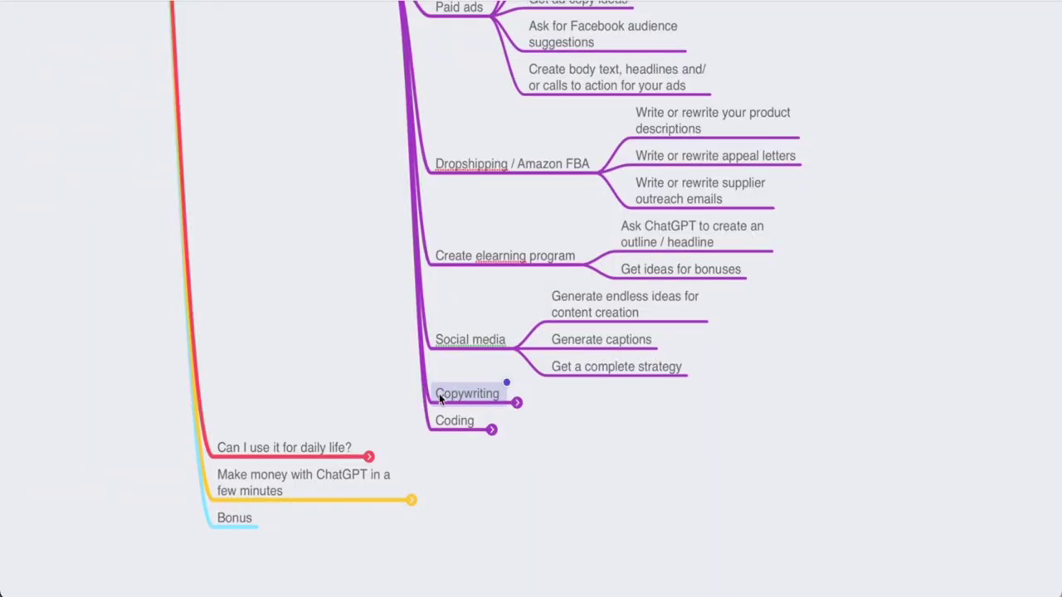
Expand the Copywriting branch in the mind map, and ask ChatGPT in a new conversation for optin page copy for an ultimate Instagram checklist freebie
click(518, 403)
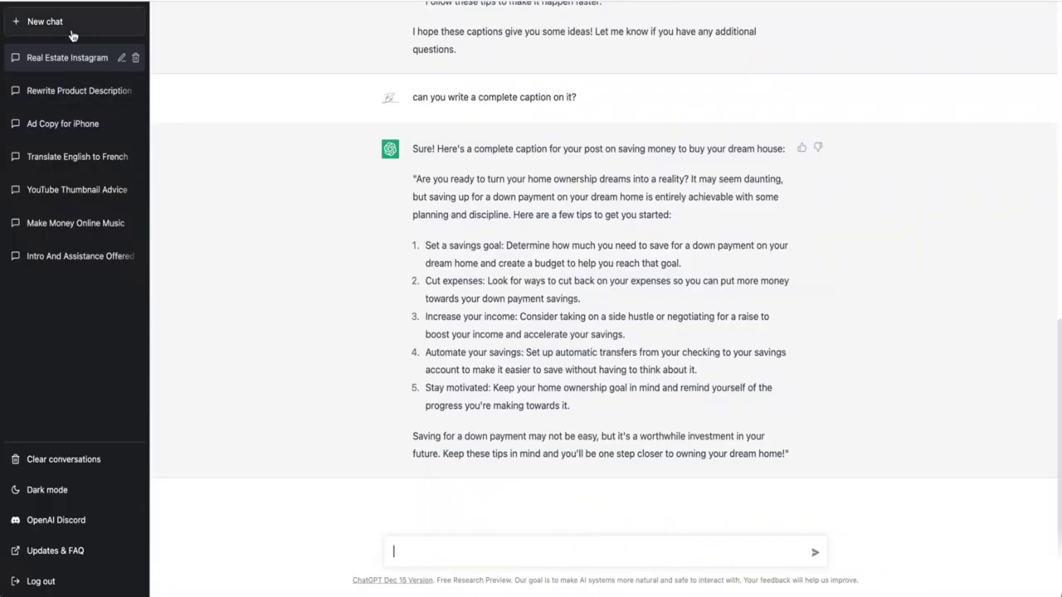
click(71, 34)
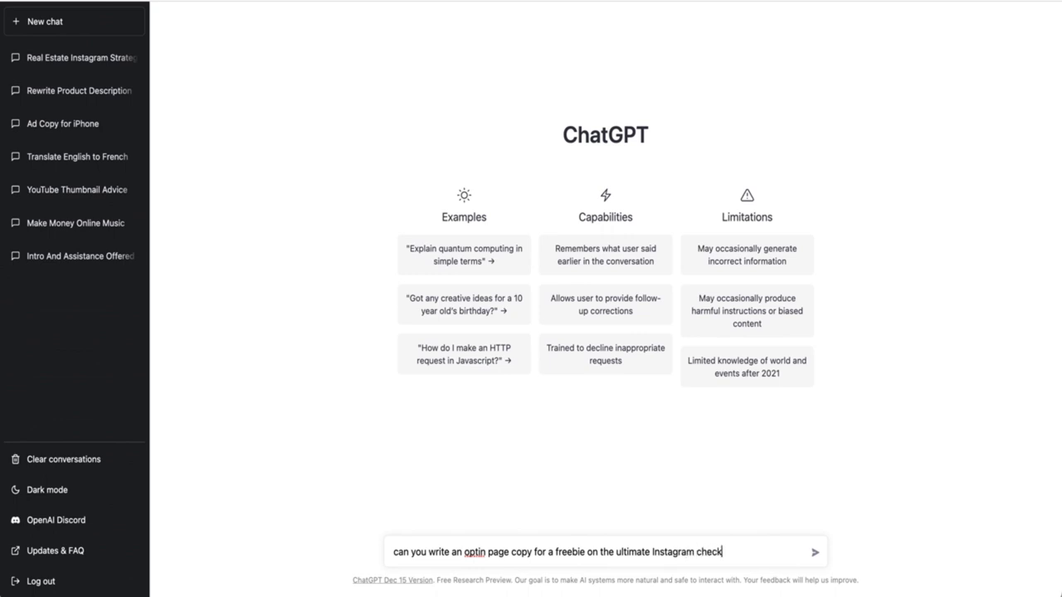
key(Return)
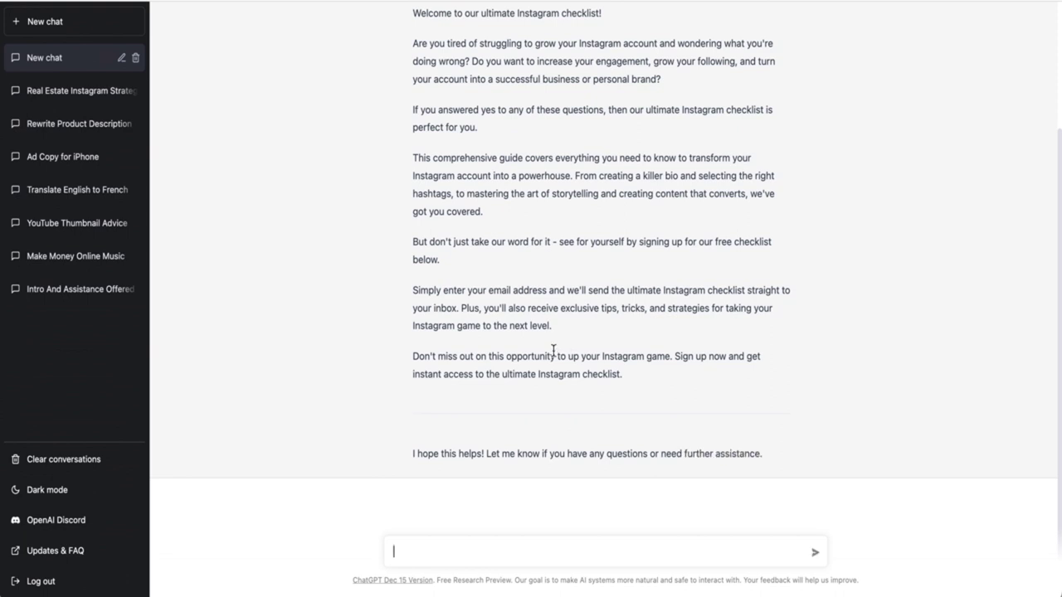
Review the generated opt-in page copy, marking the welcome headline, part of the body text and the email sign-up line
scroll(576, 435, up, 2)
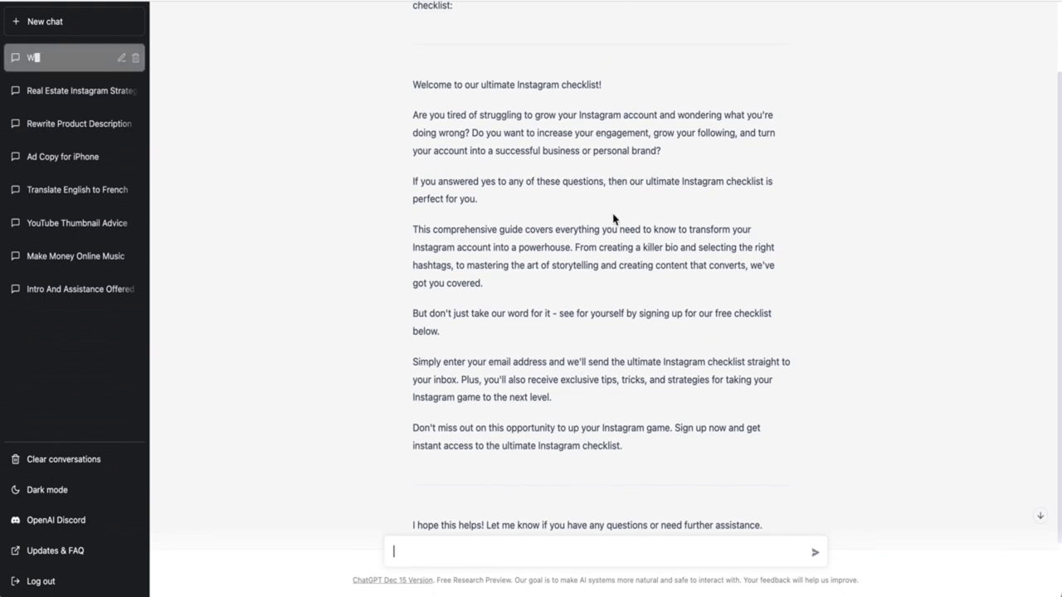
drag(622, 83, 408, 73)
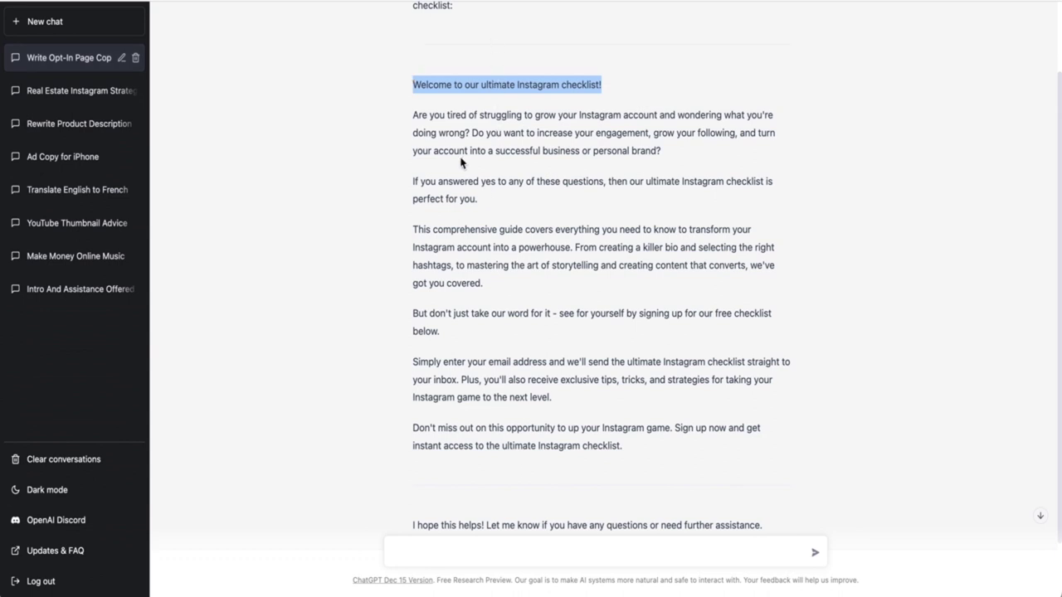
drag(413, 121, 456, 314)
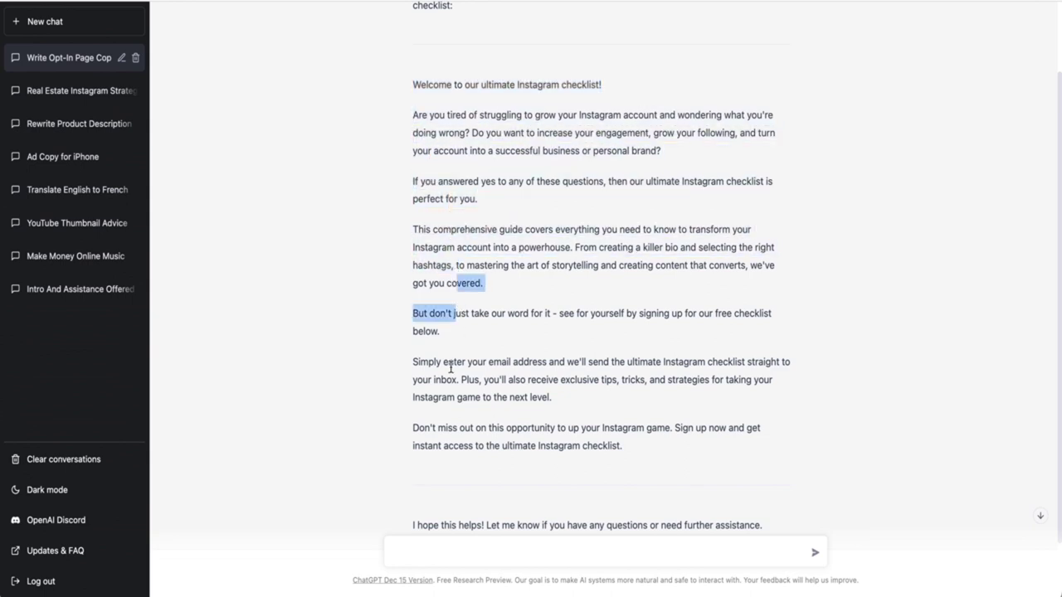
drag(418, 362, 437, 379)
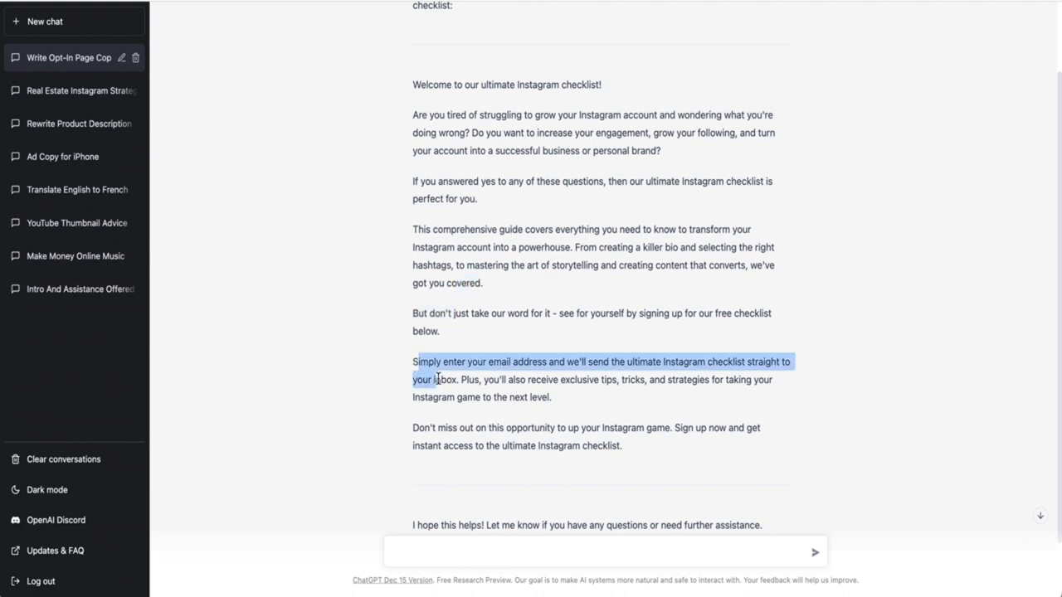
scroll(437, 379, down, 2)
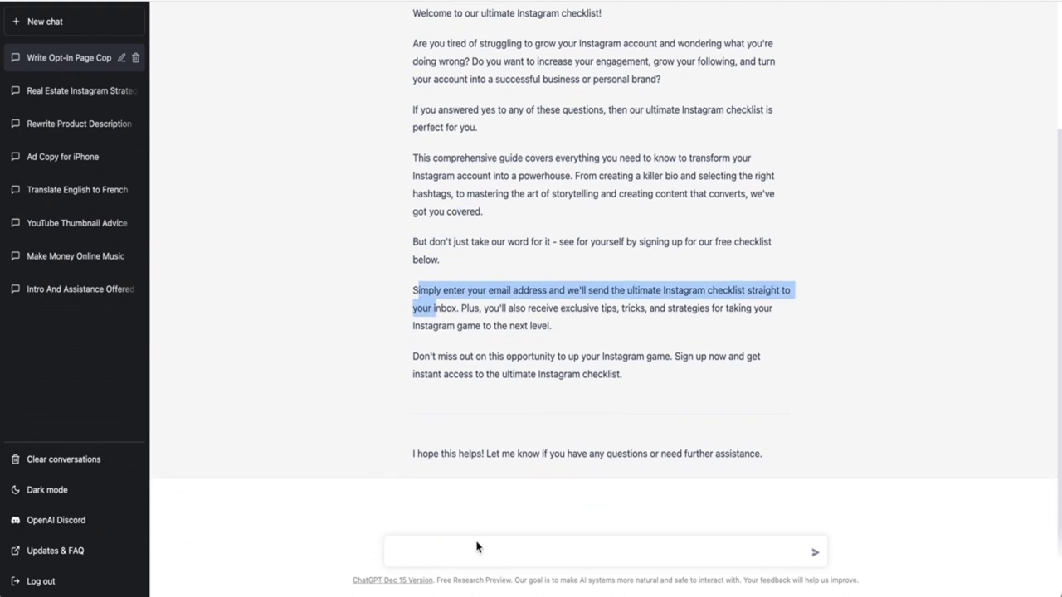
Ask "can you give me a headline for this page?" as a follow-up in the opt-in page conversation
click(474, 544)
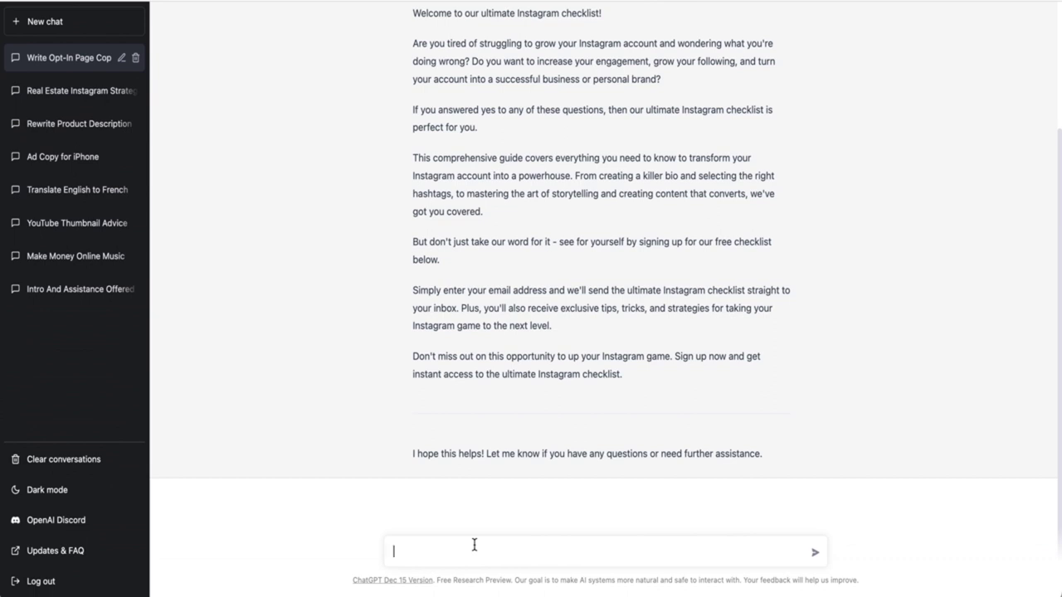
text(can you give me a headline fr th)
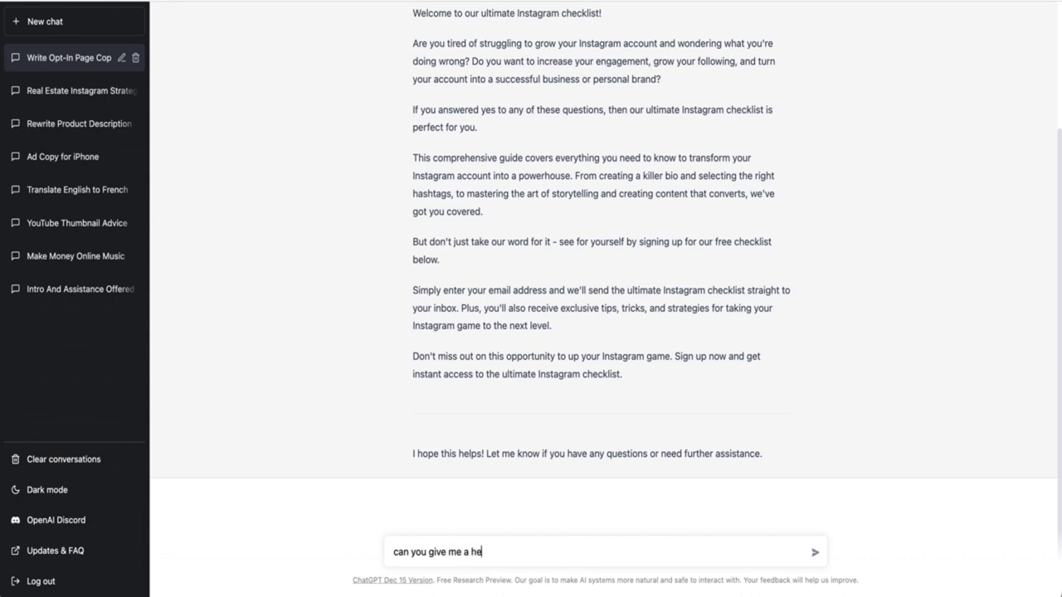
text(e)
key(BackSpace)
key(BackSpace)
key(BackSpace)
key(BackSpace)
key(BackSpace)
text(or this page?)
key(Return)
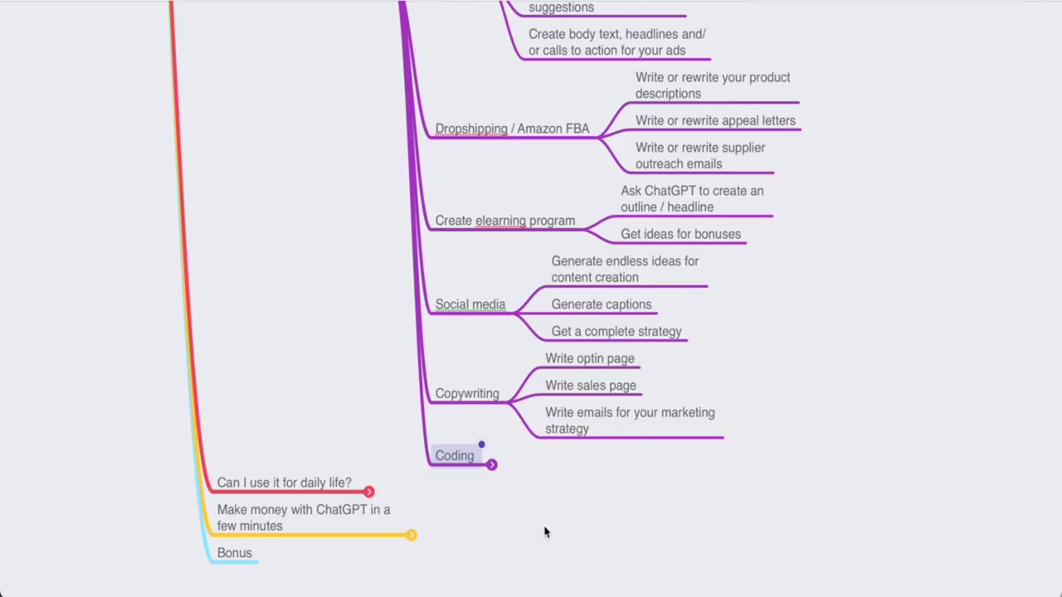
Switch to the mind map and expand the Coding branch
click(491, 465)
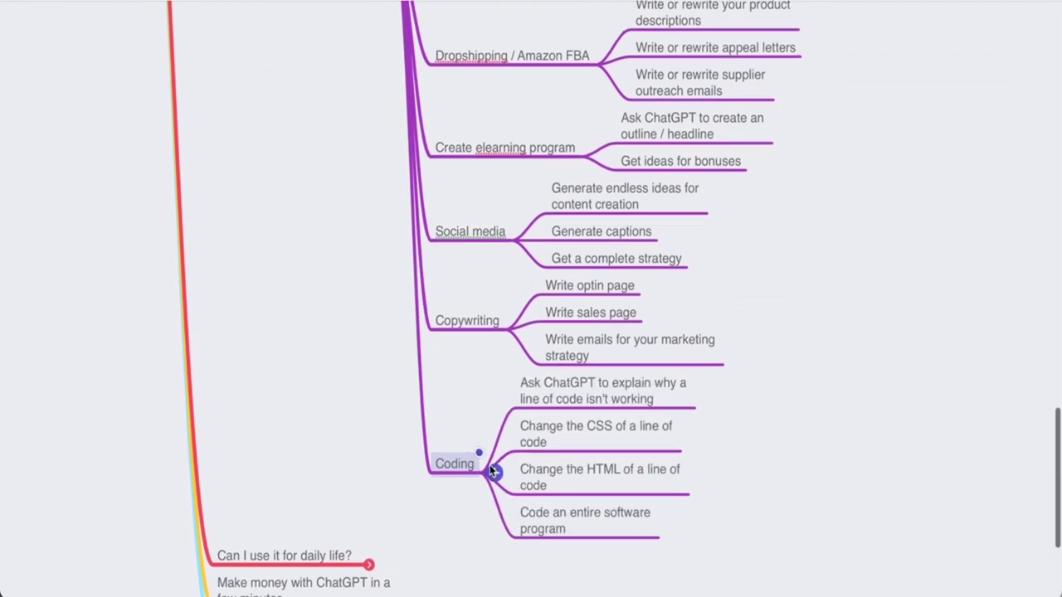
Select the mind map topic about explaining broken code, and ask ChatGPT "I have some rice, two eggs and spinach in my fridge, what can I cook with it?"
click(532, 402)
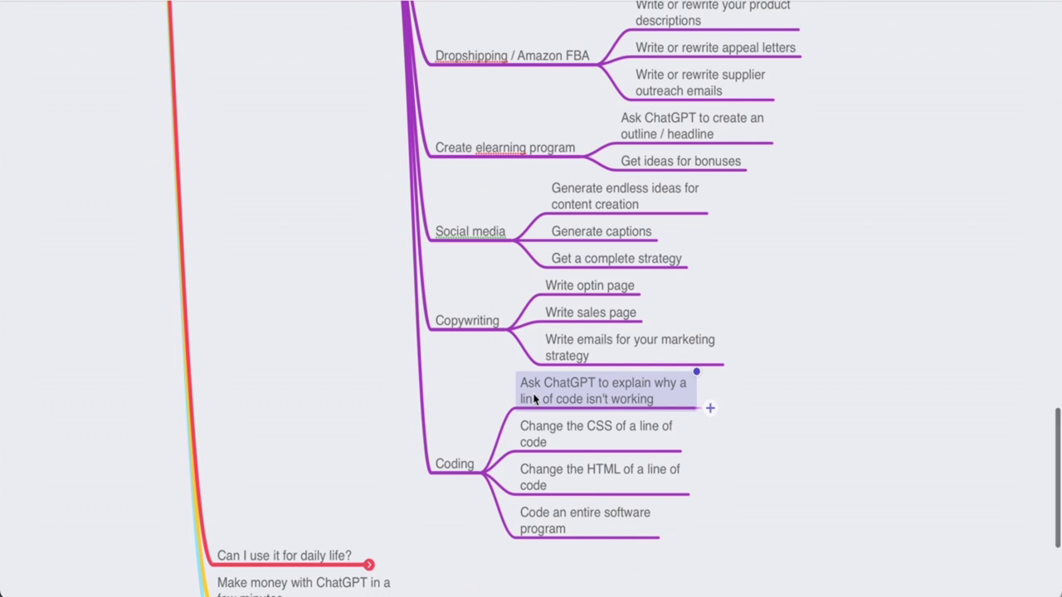
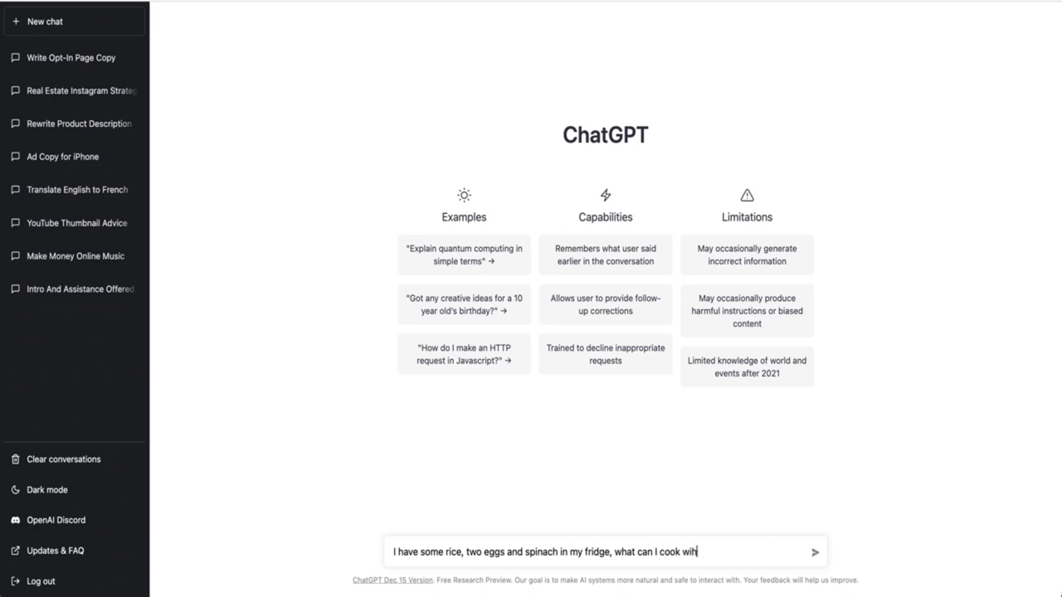
key(Return)
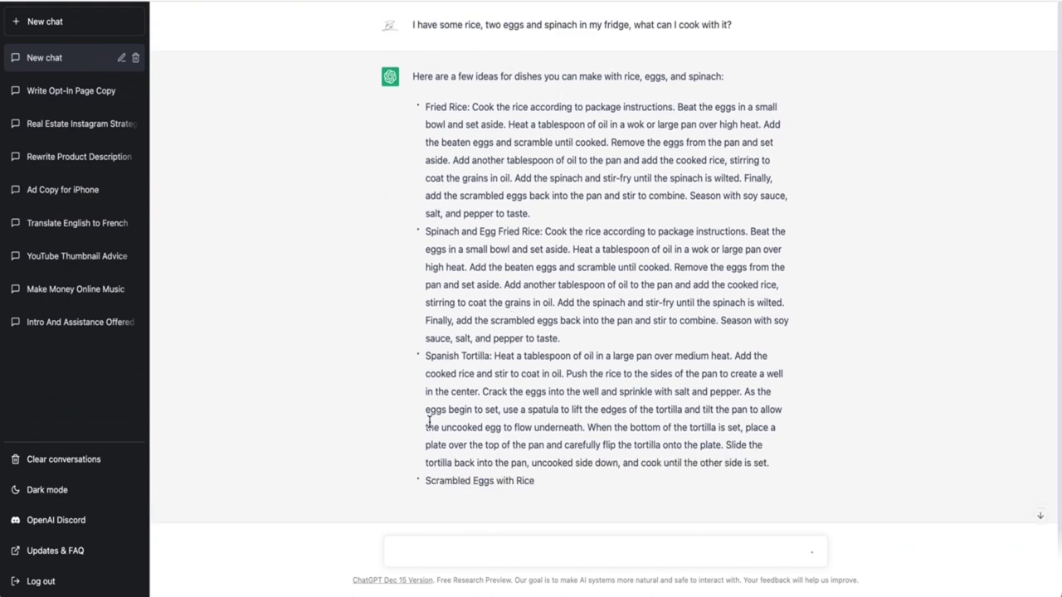
scroll(457, 474, down, 1)
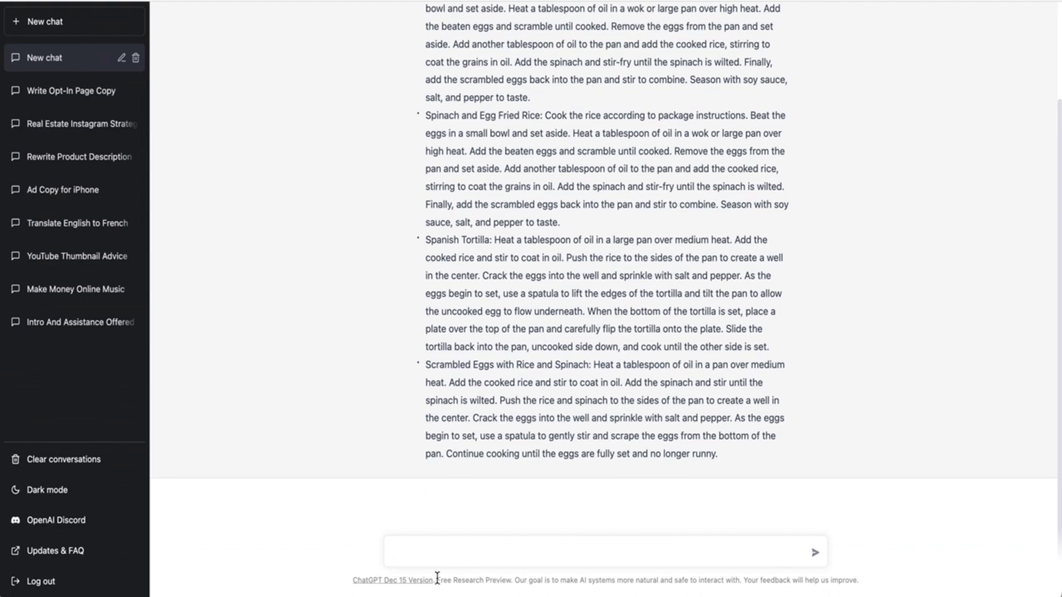
Ask "Can you give a meal prep for 2 vegetarian adults" as a follow-up in the cooking conversation
text(Can you give a meal prep for 2 adults)
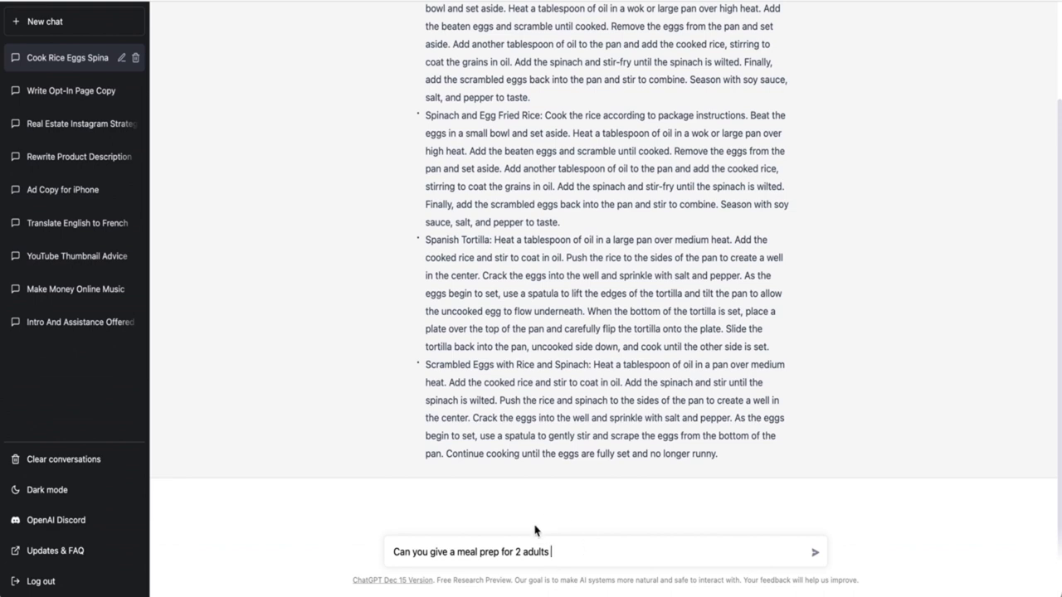
click(519, 549)
text(veg etarians -)
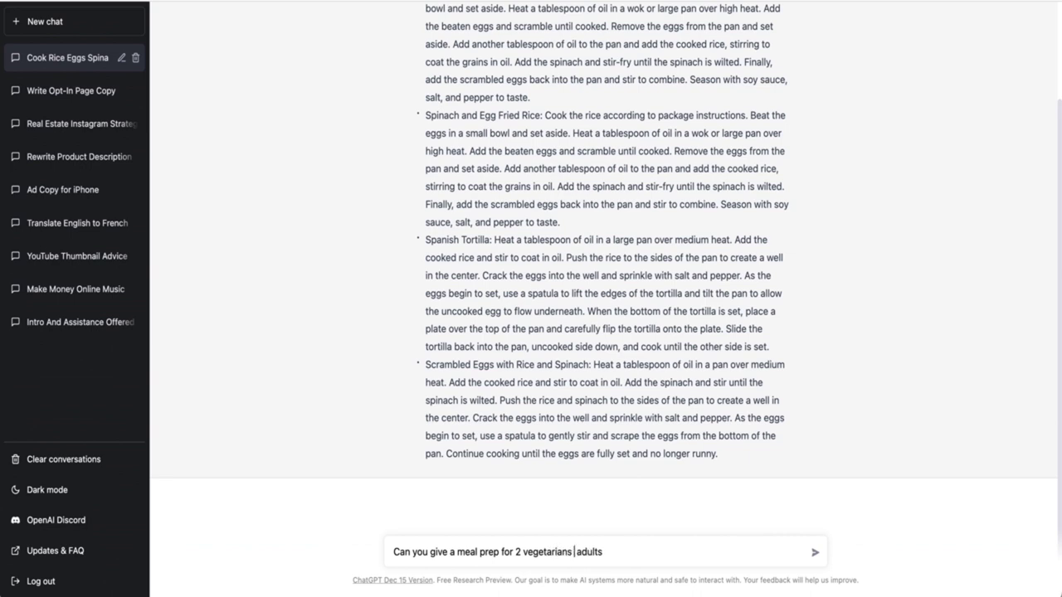
key(BackSpace)
key(BackSpace)
key(BackSpace)
key(Return)
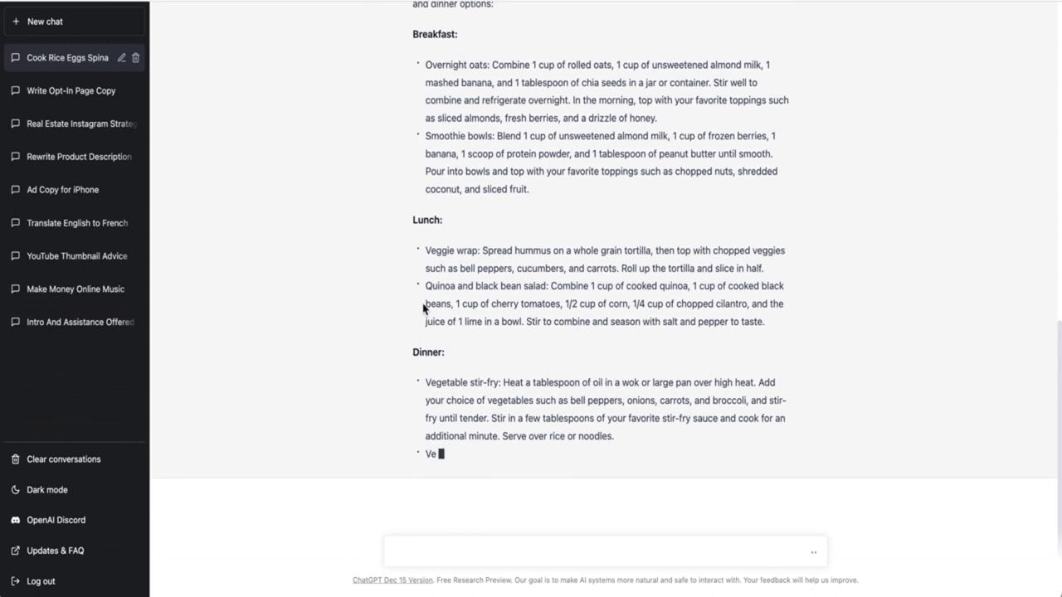
Review the vegetarian meal plan from breakfast to dinner, marking the quinoa and black bean salad entry
drag(426, 286, 773, 303)
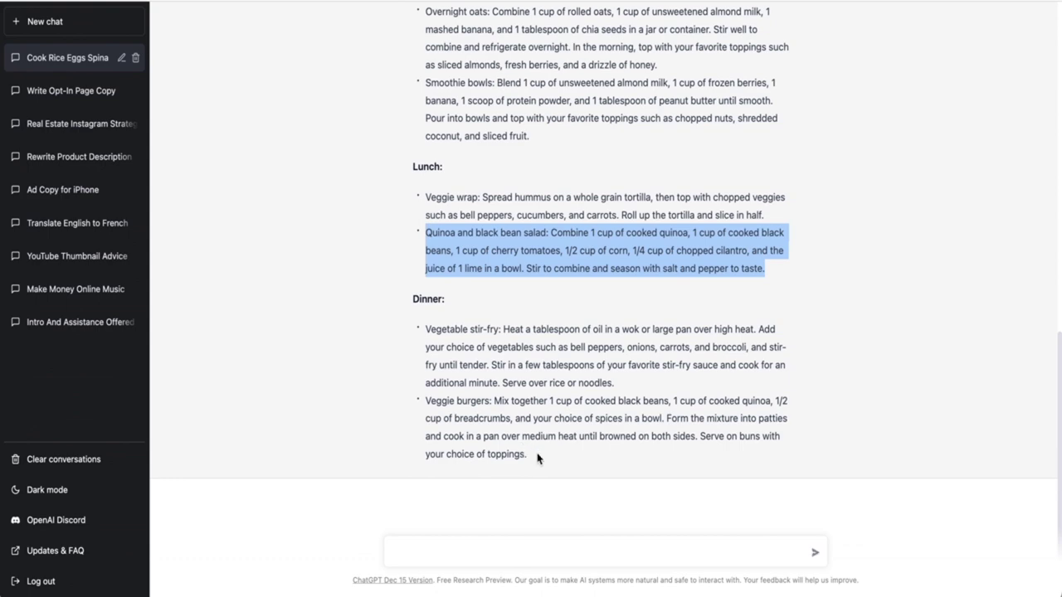
scroll(537, 458, up, 1)
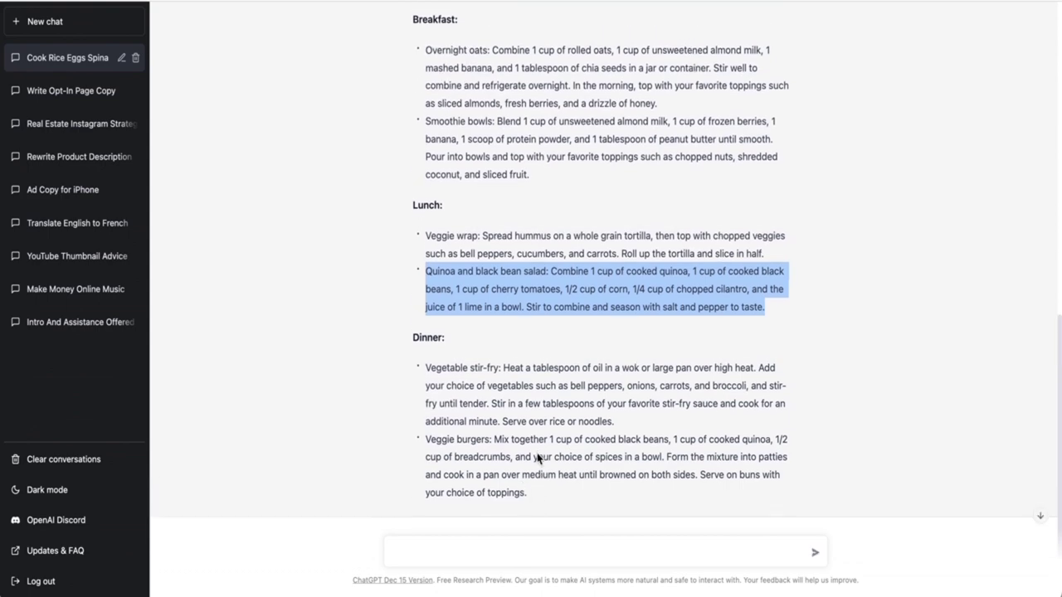
scroll(537, 458, up, 3)
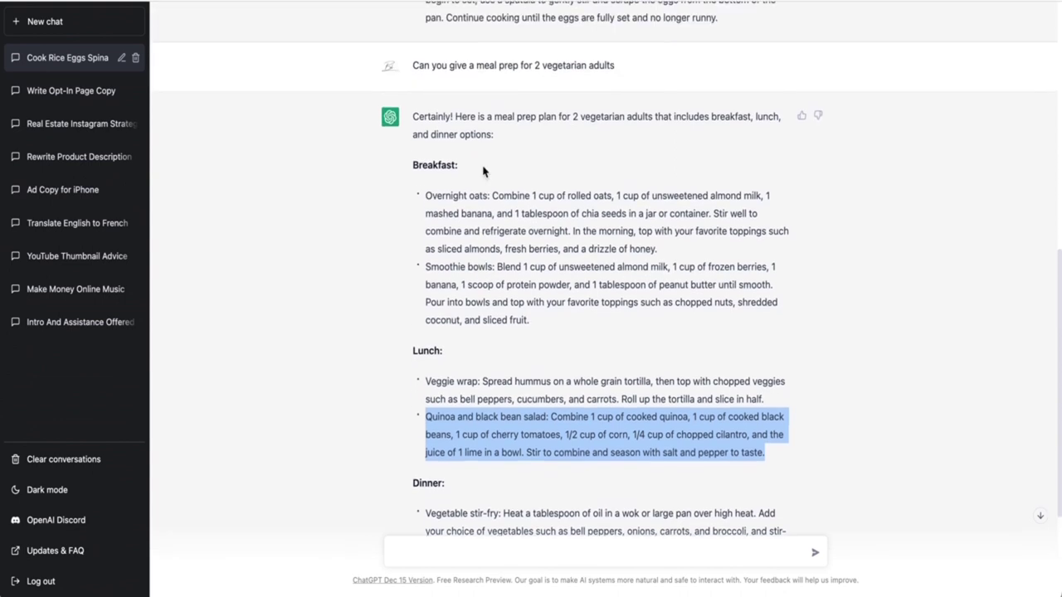
scroll(476, 228, down, 1)
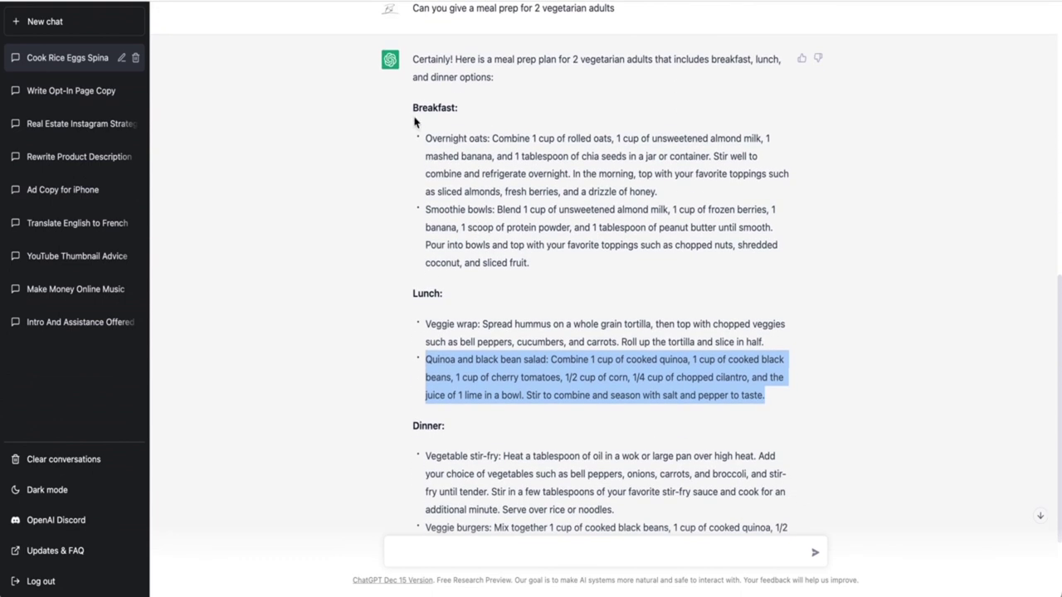
scroll(465, 174, down, 3)
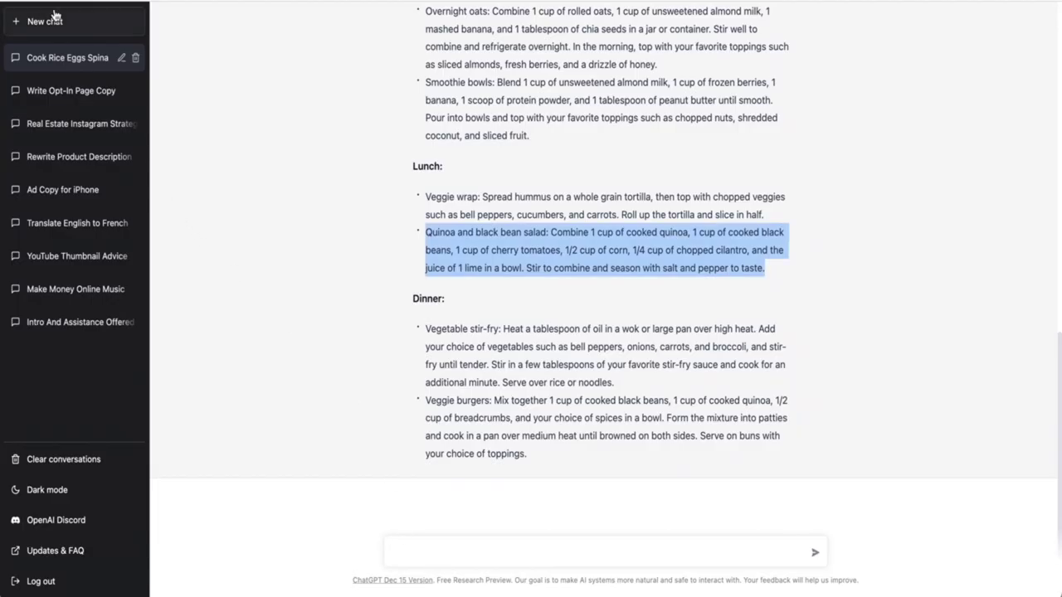
Start a new ChatGPT conversation with the message field ready for a prompt
click(54, 17)
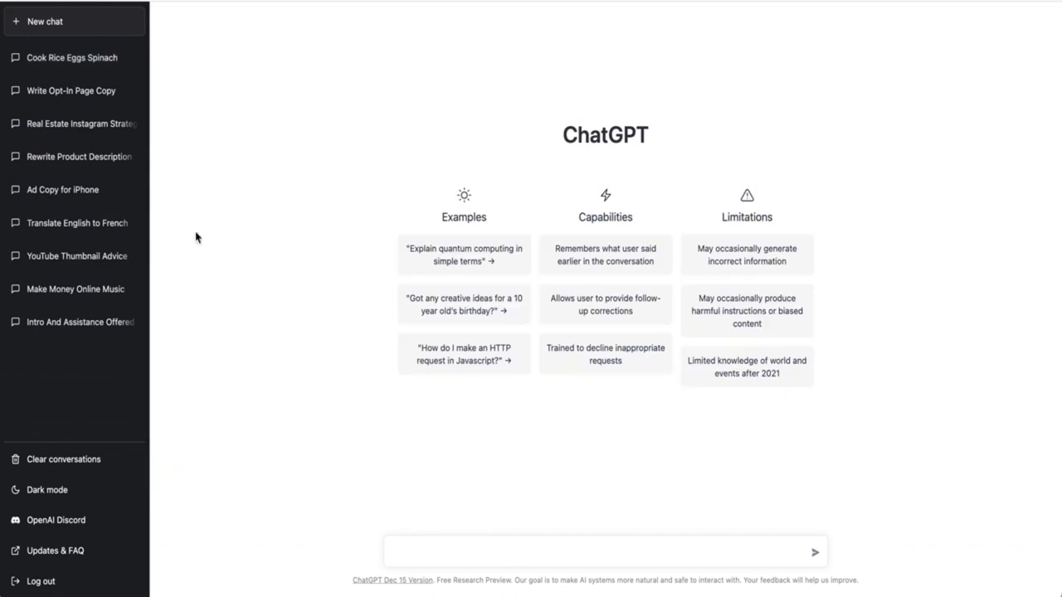
click(445, 546)
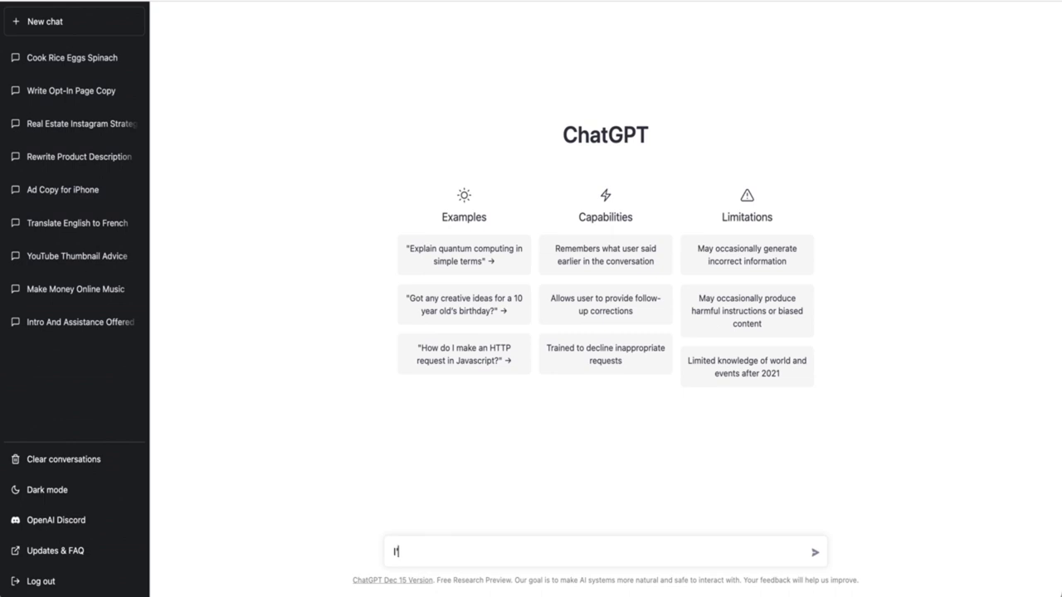
text(I'm travelling)
text(to NYC from the)
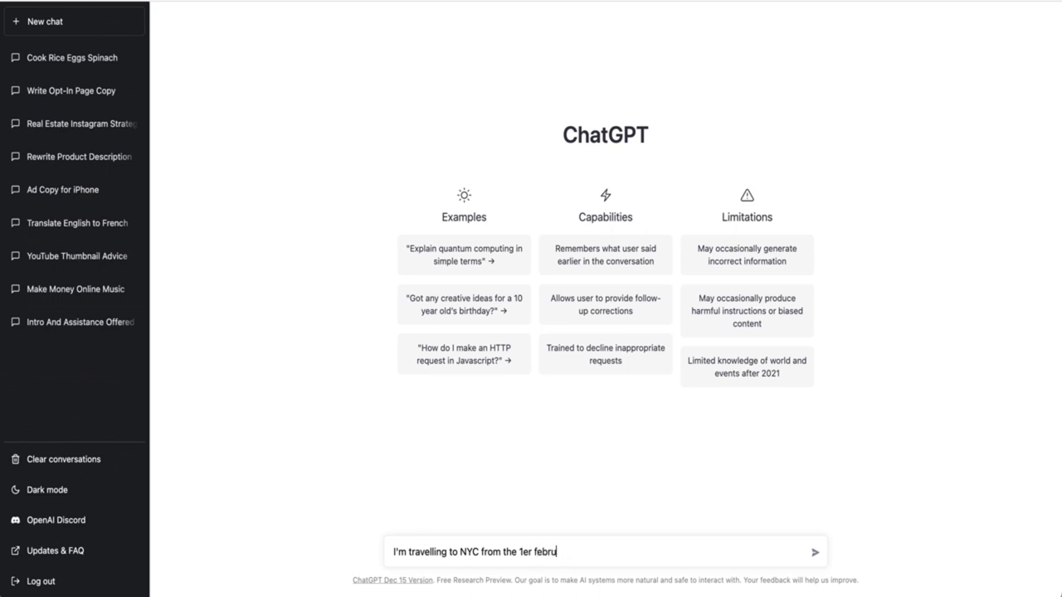
text(1er februrary to)
key(BackSpace)
text(bre)
key(BackSpace)
key(BackSpace)
key(BackSpace)
triple_click(531, 553)
key(BackSpace)
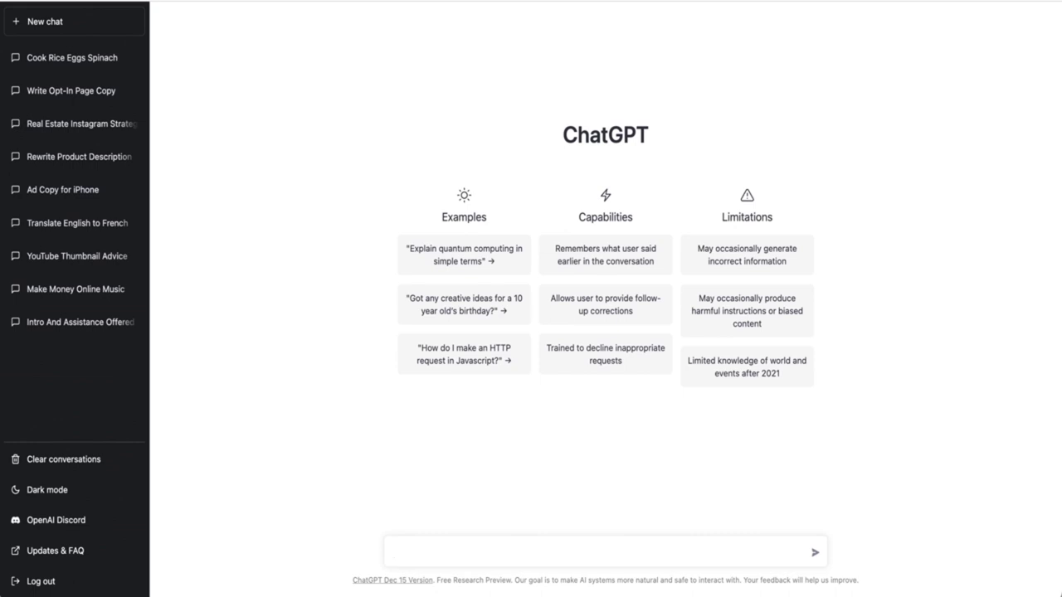
Ask "I'm travelling to NYC from 24/03 to 28/03, what can I do?" and briefly mark the iconic foods suggestion in the reply
text(I'm travelling to NYC from 24)
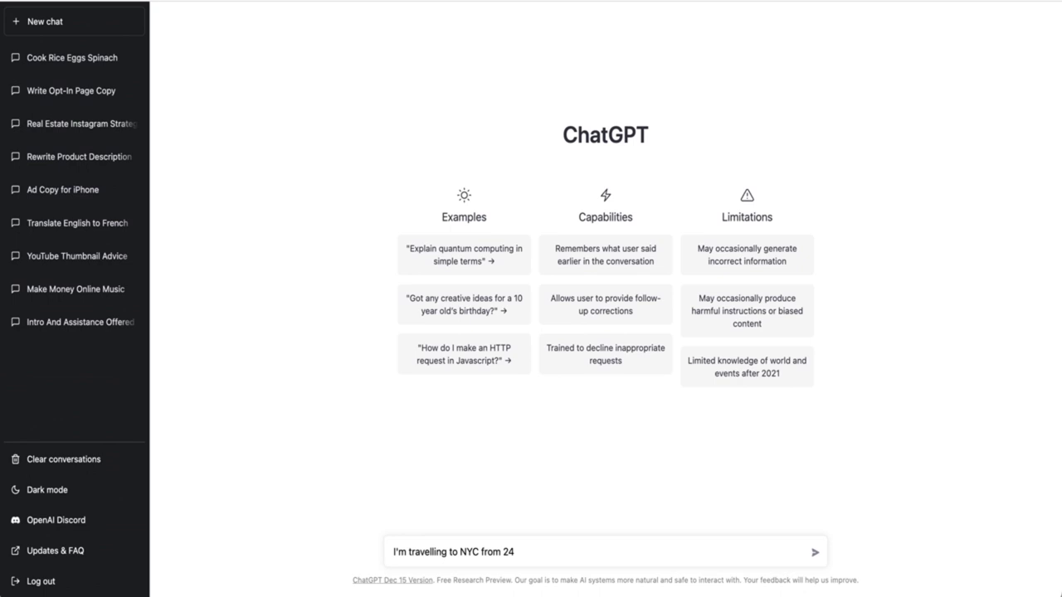
text(/03 to 28/03, what can)
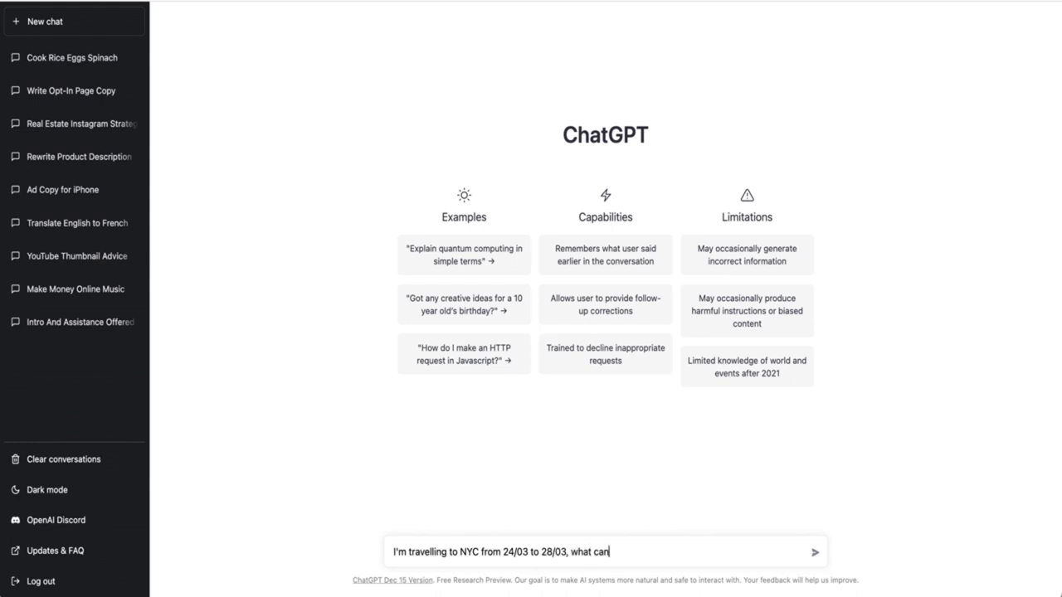
text( I do?)
key(Return)
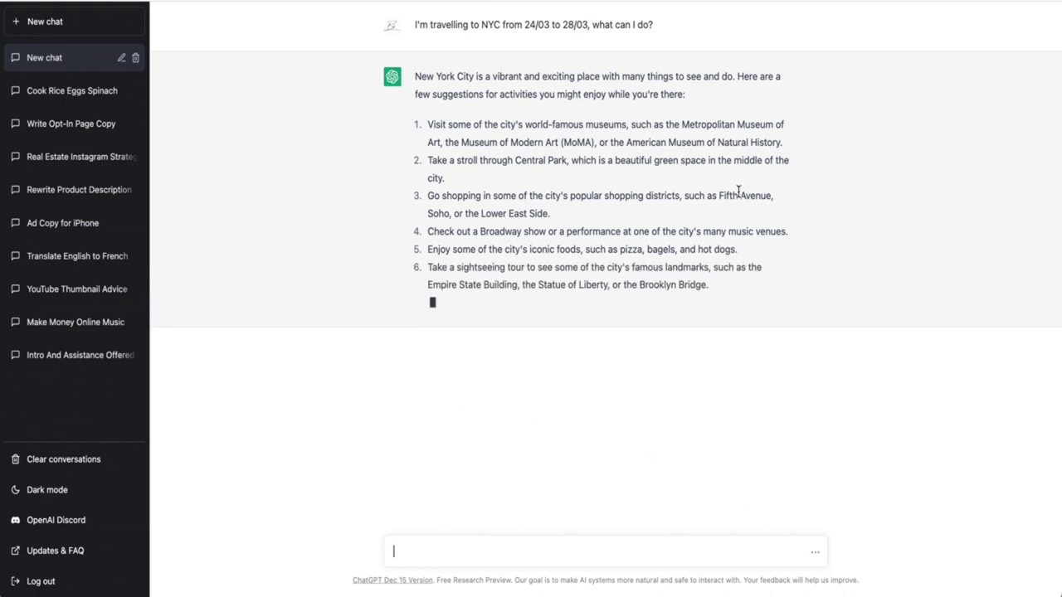
triple_click(667, 250)
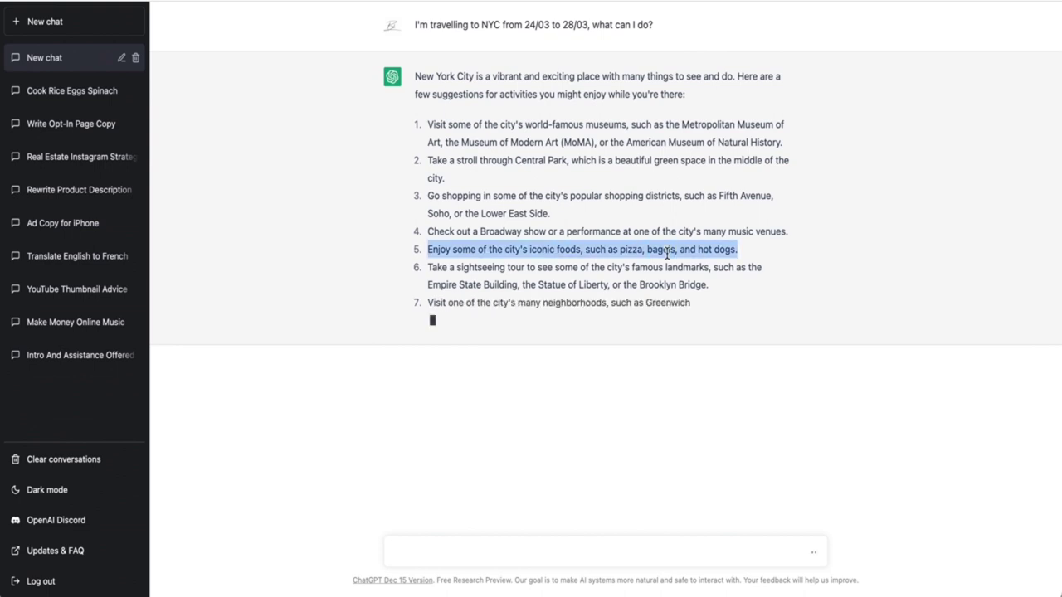
click(666, 250)
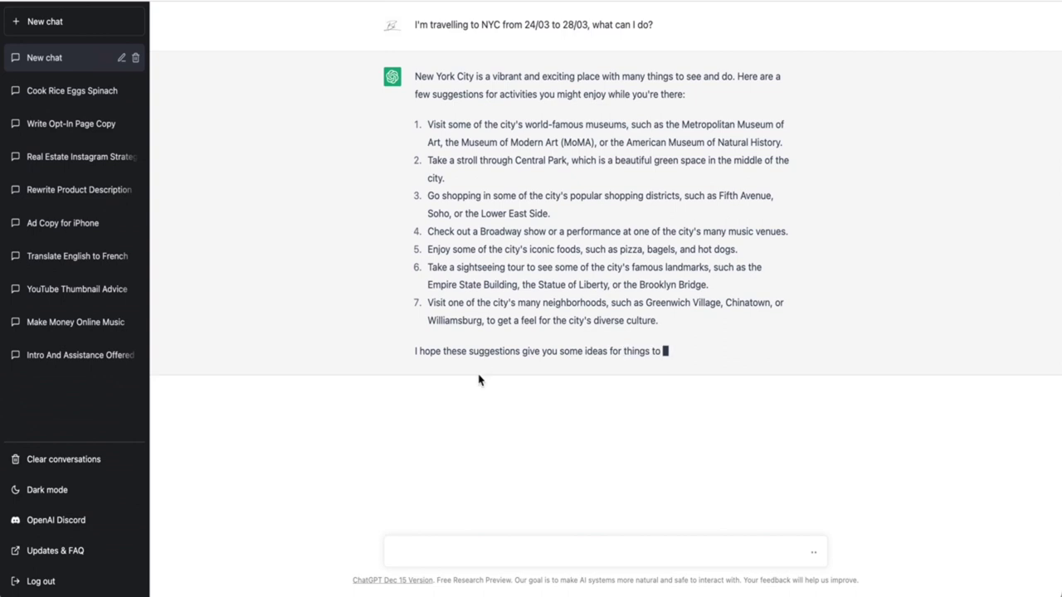
Ask "can you give me a full planning for my stay?" as a follow-up in the NYC travel conversation
click(433, 551)
text(dan you give )
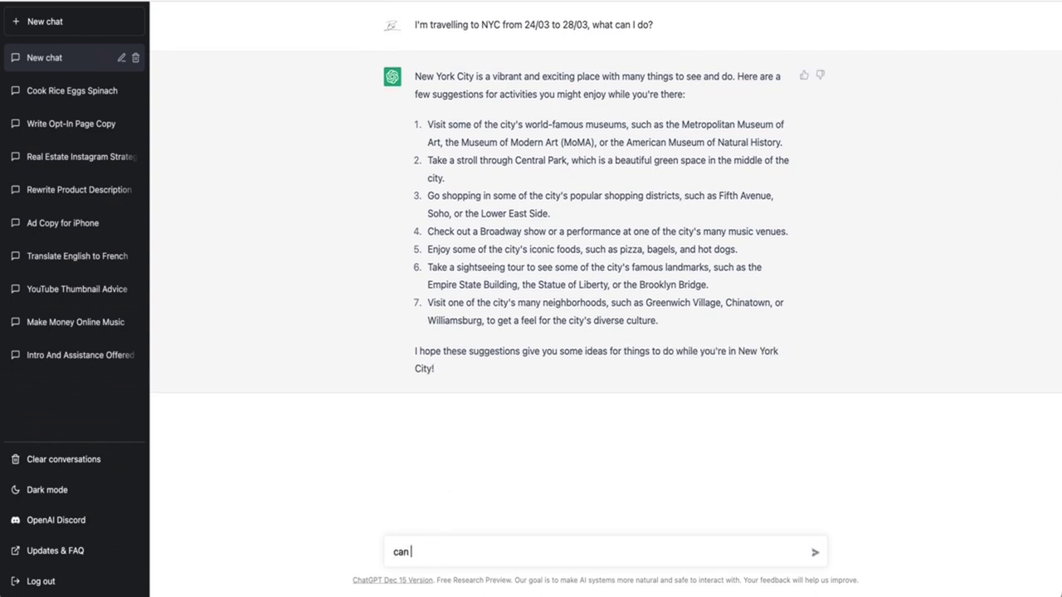
text(me )
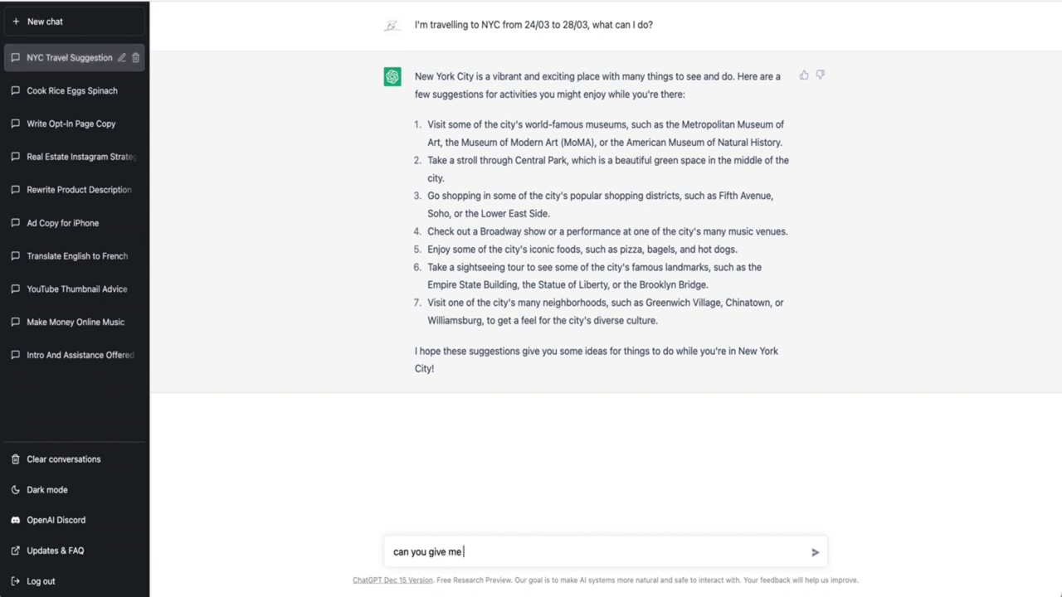
text(a full planning for my star)
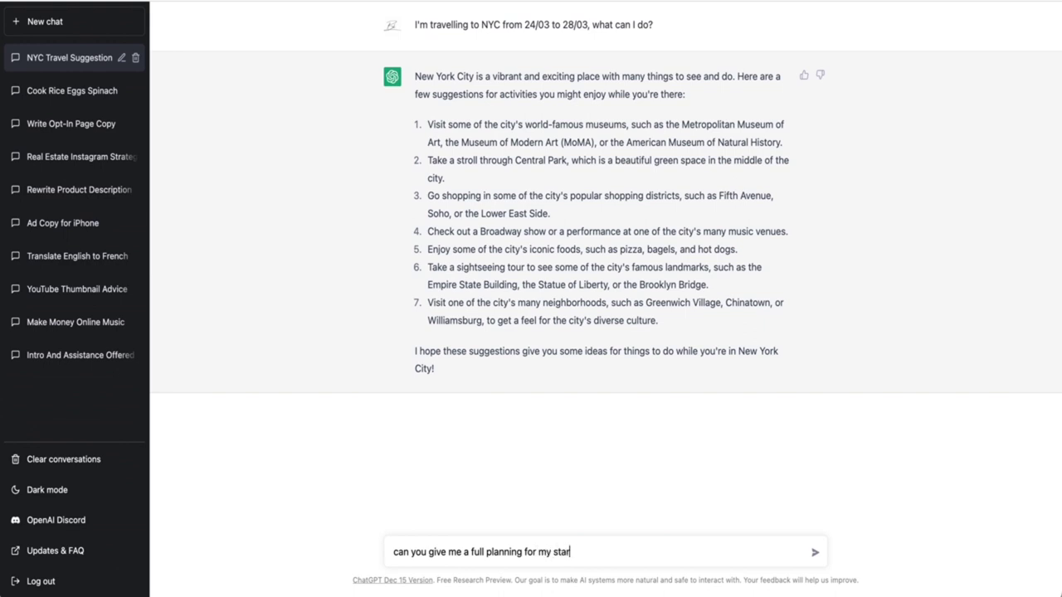
key(BackSpace)
key(BackSpace)
text(tay?)
key(Return)
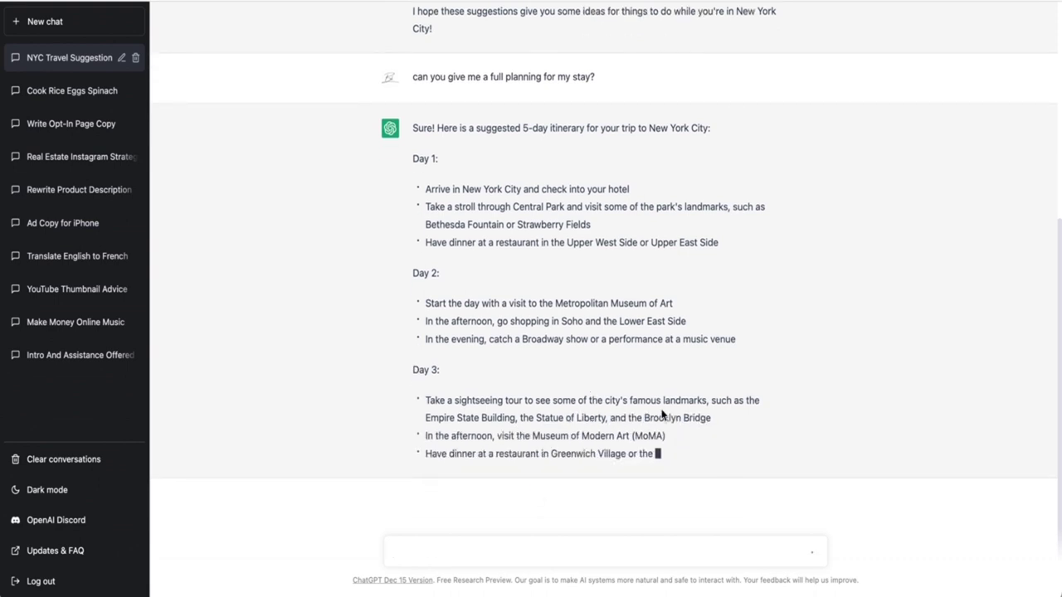
Review the day-by-day New York City itinerary, briefly marking the word "sightseeing" under Day 3
double_click(510, 415)
double_click(475, 338)
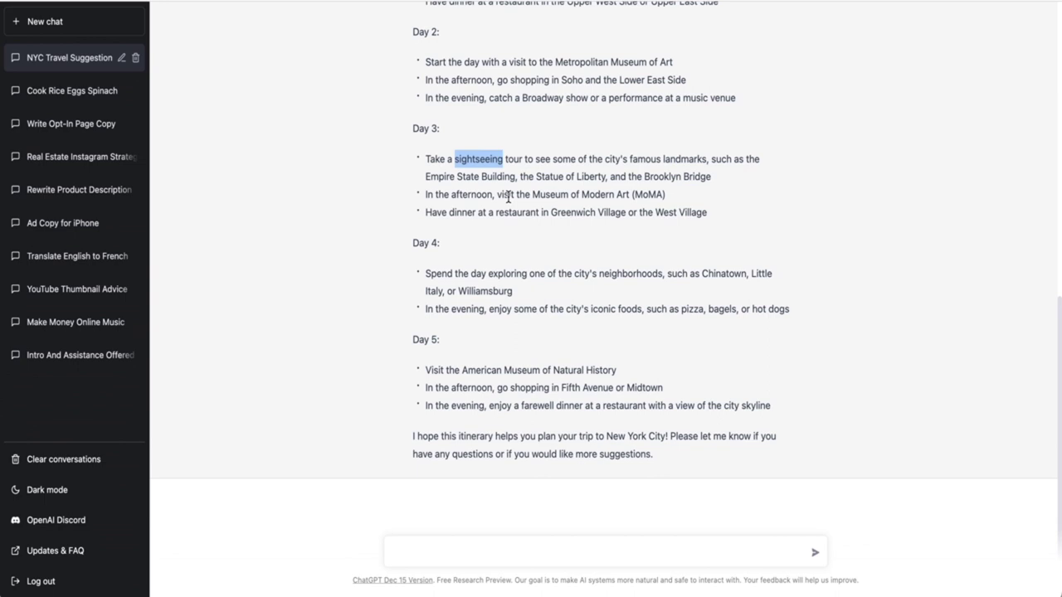
click(508, 197)
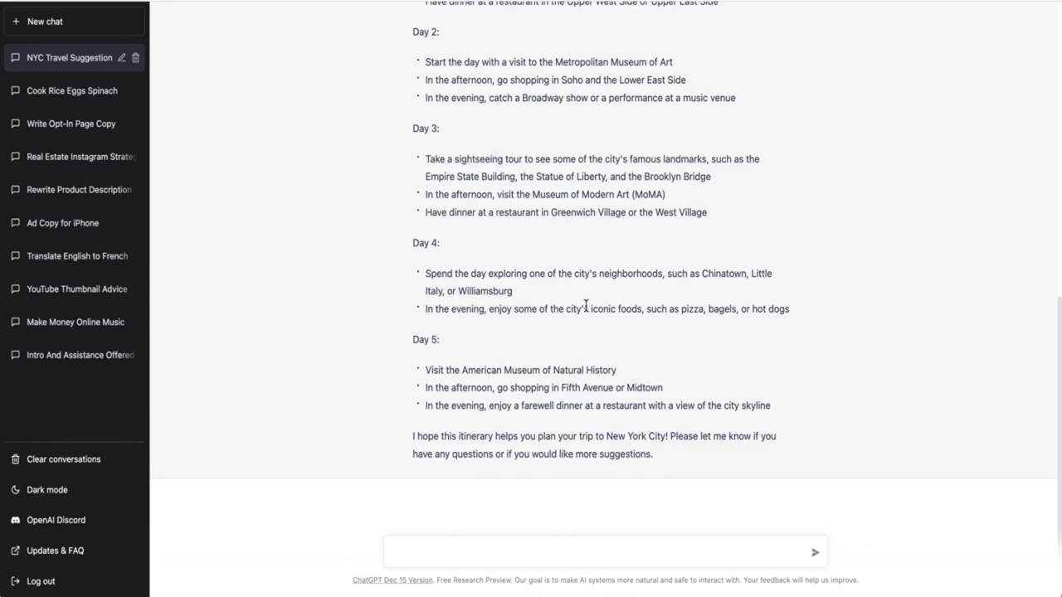
scroll(585, 305, up, 3)
scroll(586, 306, down, 3)
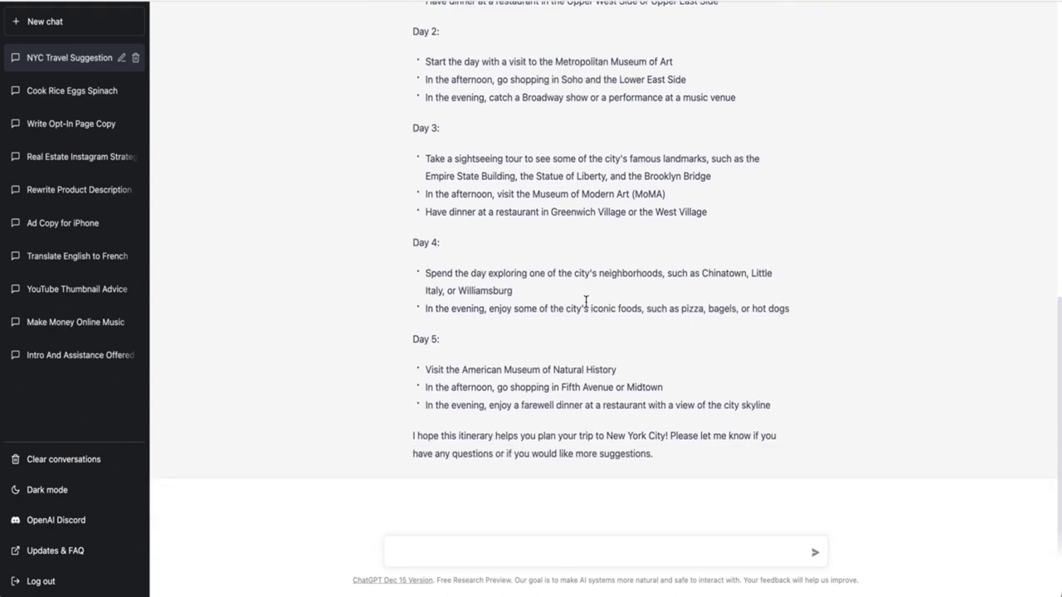
scroll(482, 372, up, 9)
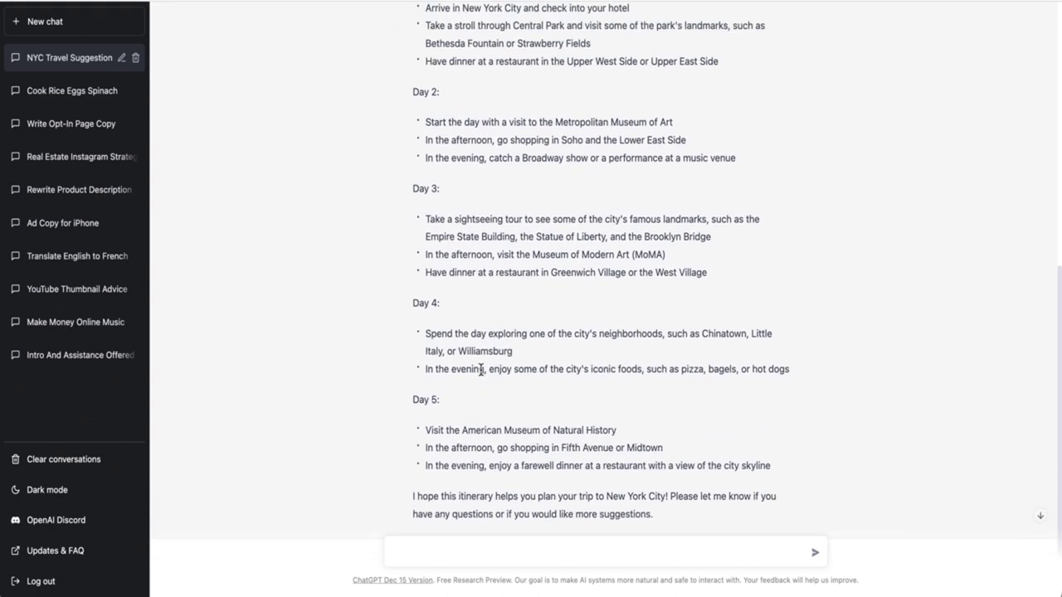
scroll(480, 373, down, 9)
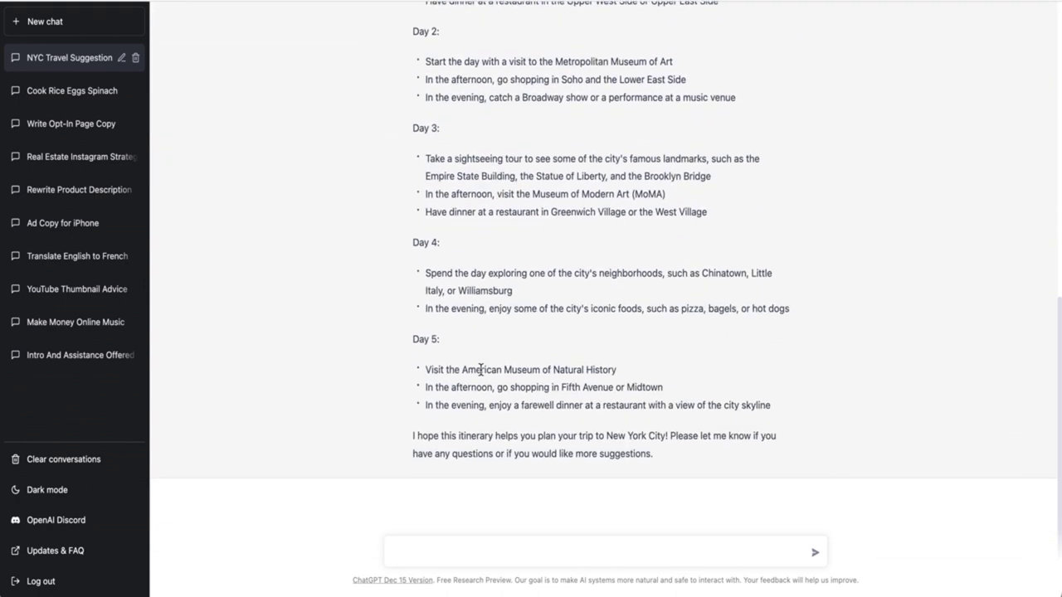